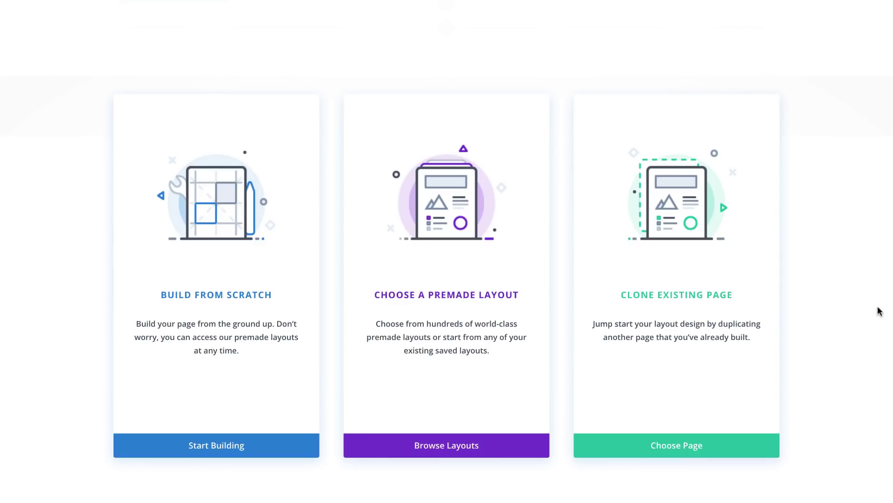
Start building the page from scratch with a three-column row and add an Image module to its first column
left_click(209, 299)
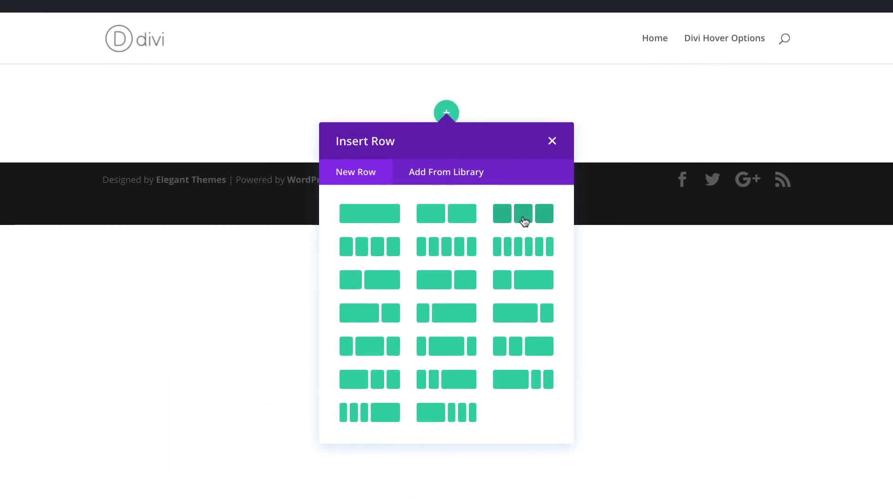
left_click(526, 218)
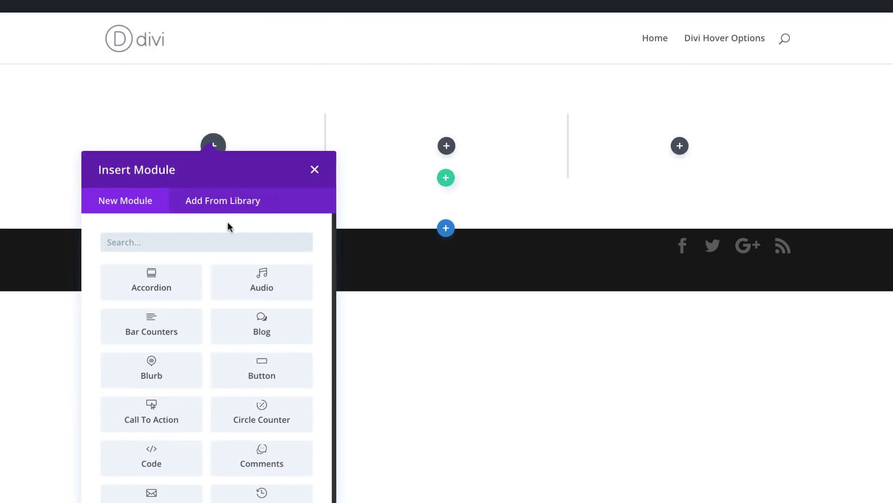
left_click(234, 242)
type("image")
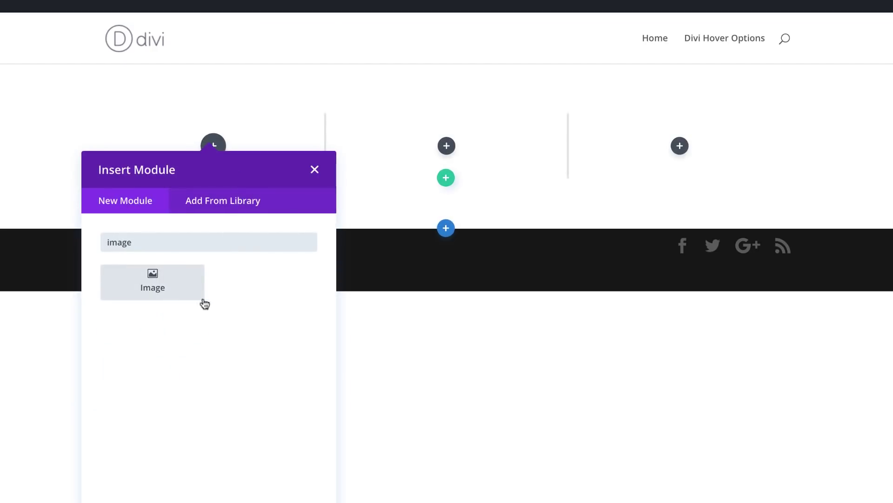
left_click(165, 270)
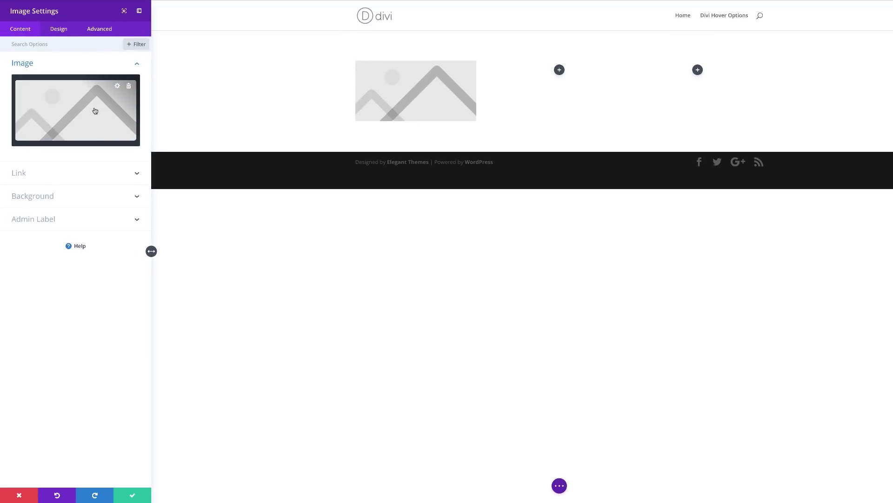
Set the module's image to the media library photo of the couple beside the blue vintage car
left_click(95, 111)
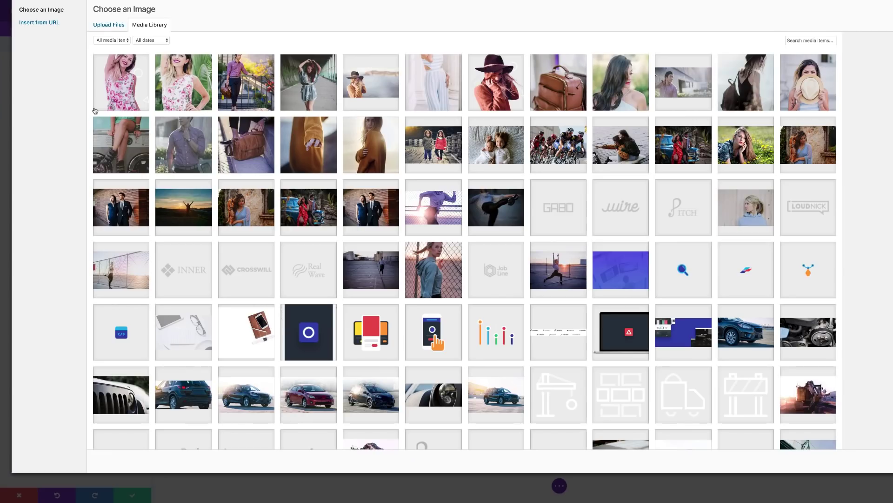
left_click(318, 214)
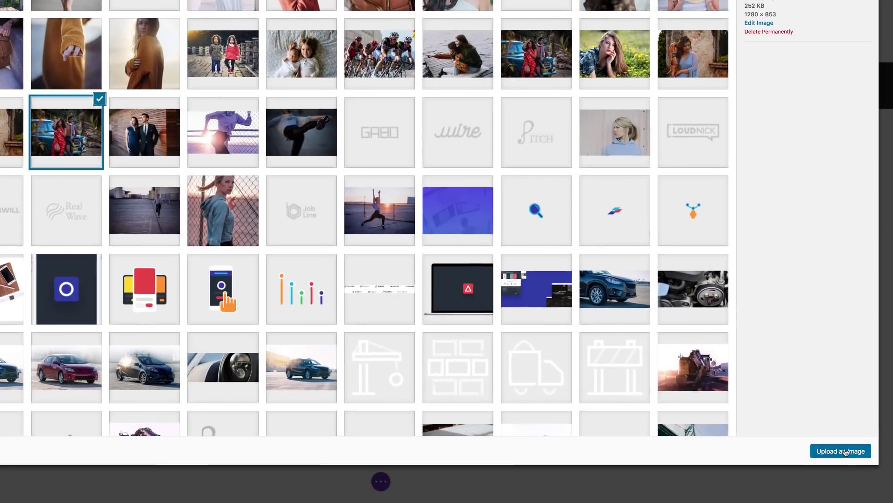
left_click(837, 453)
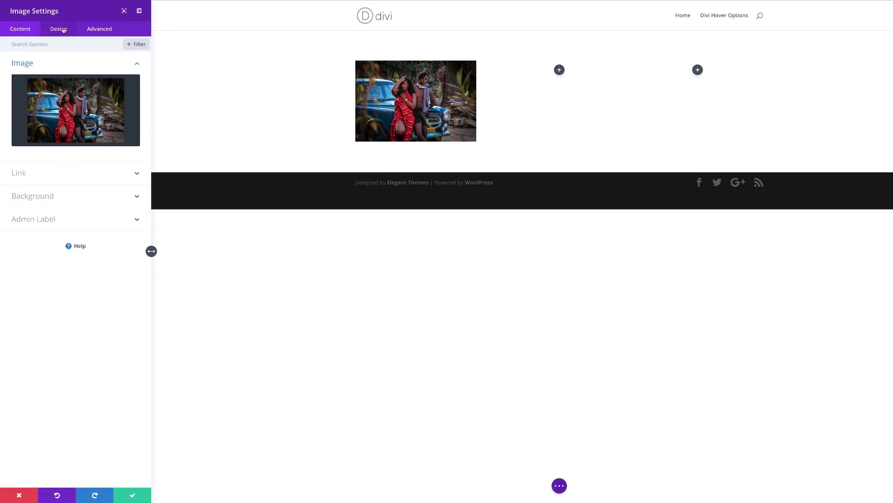
Enable hover options for the image's saturation filter and set the default saturation to 0%
left_click(63, 32)
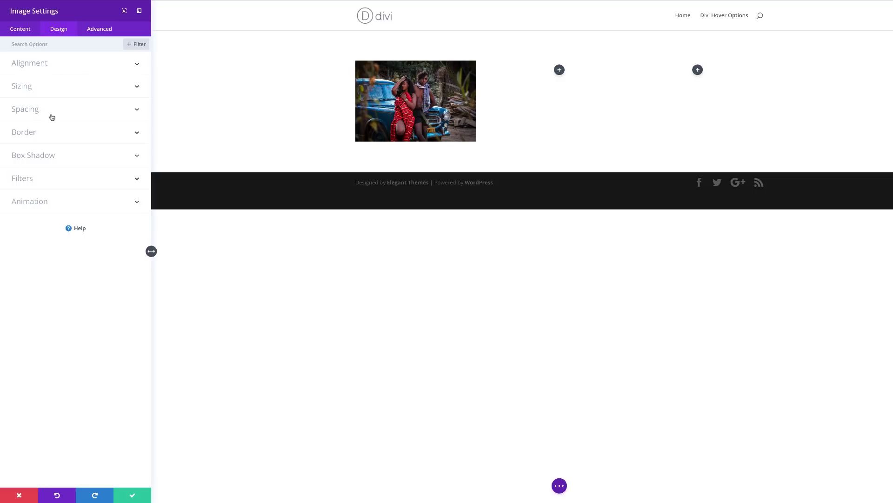
left_click(30, 179)
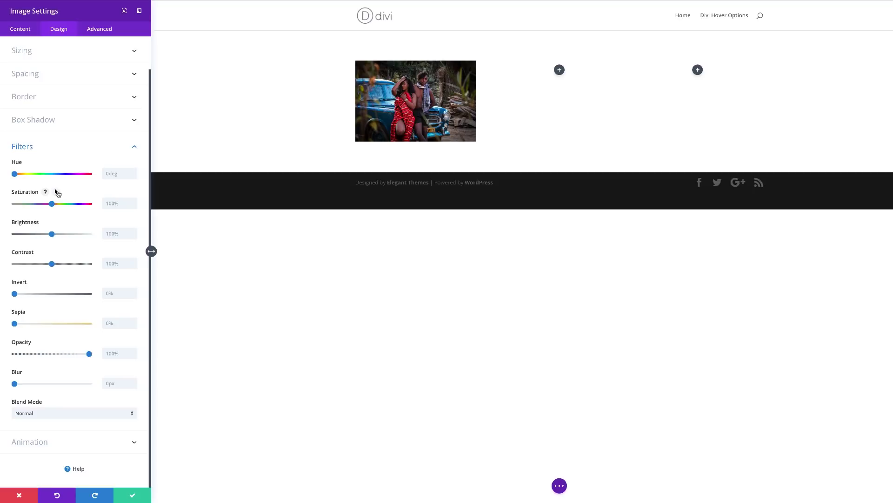
left_click(55, 192)
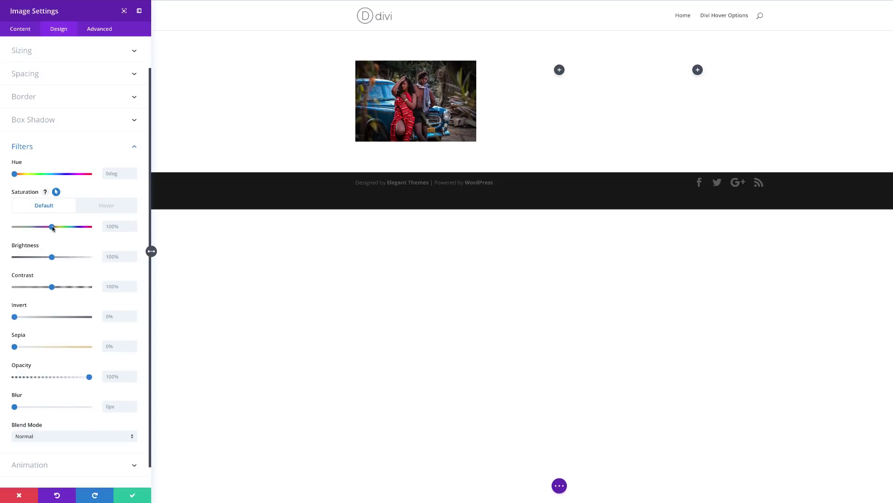
left_click_drag(51, 226, 13, 226)
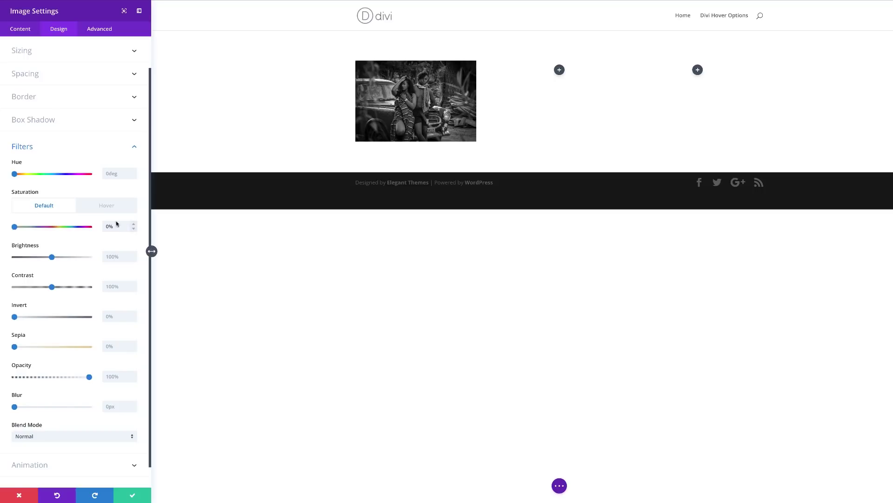
Set the image's hover saturation to 100% and save the module settings
left_click(106, 206)
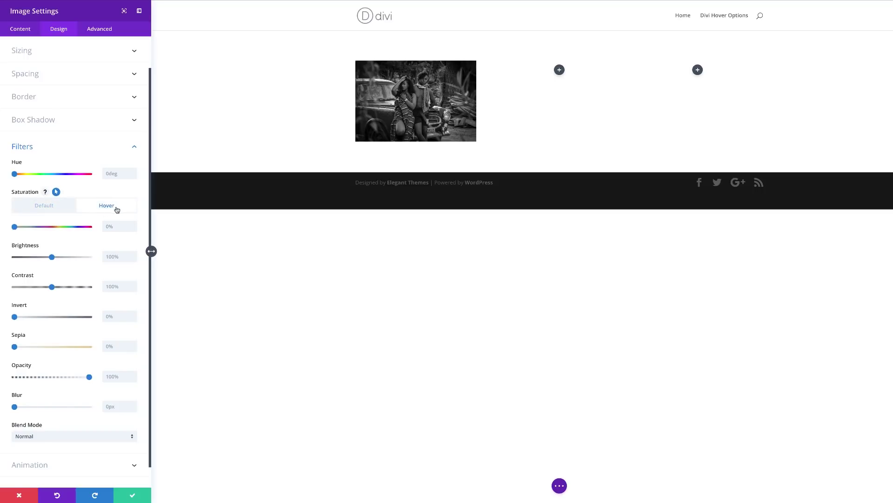
left_click(117, 226)
key("BackSpace")
key("BackSpace")
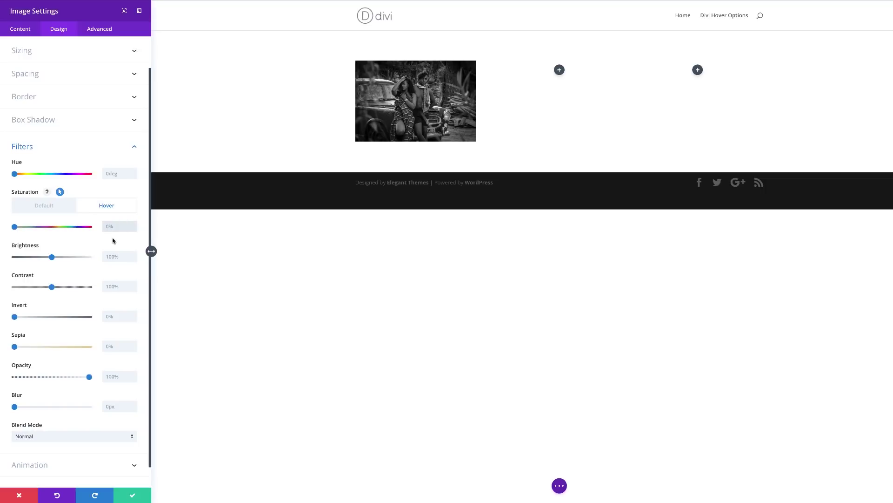
type("100%")
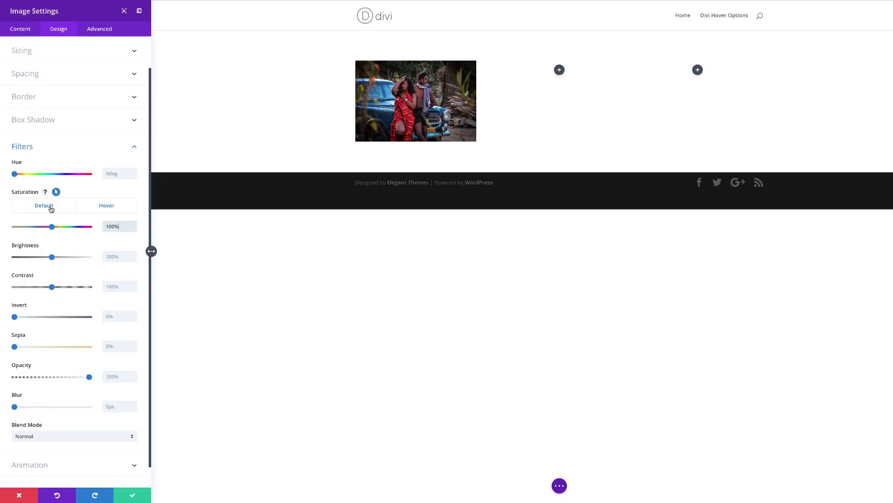
left_click(56, 193)
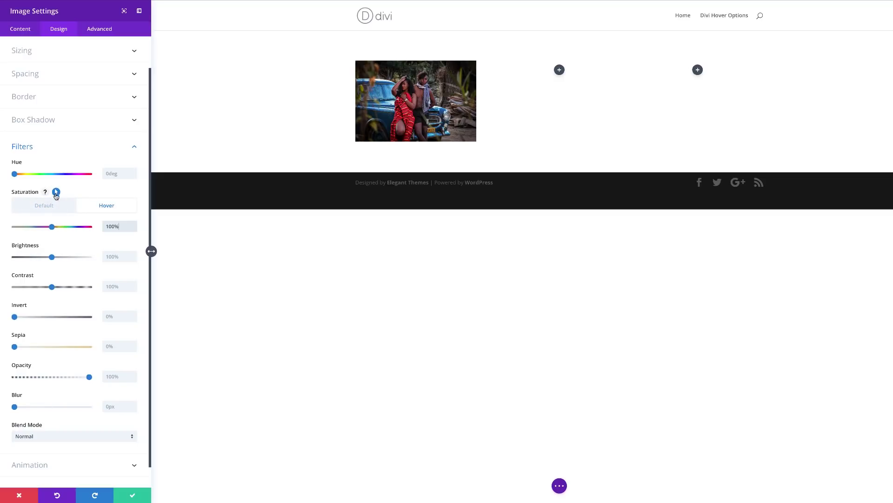
left_click(133, 496)
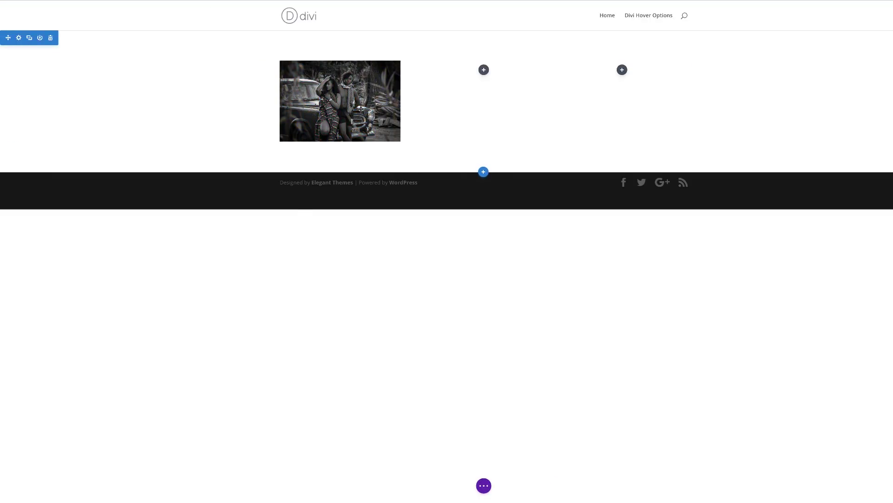
Duplicate the image module twice and move the copies into the second and third columns
mouse_move(372, 80)
left_click(341, 80)
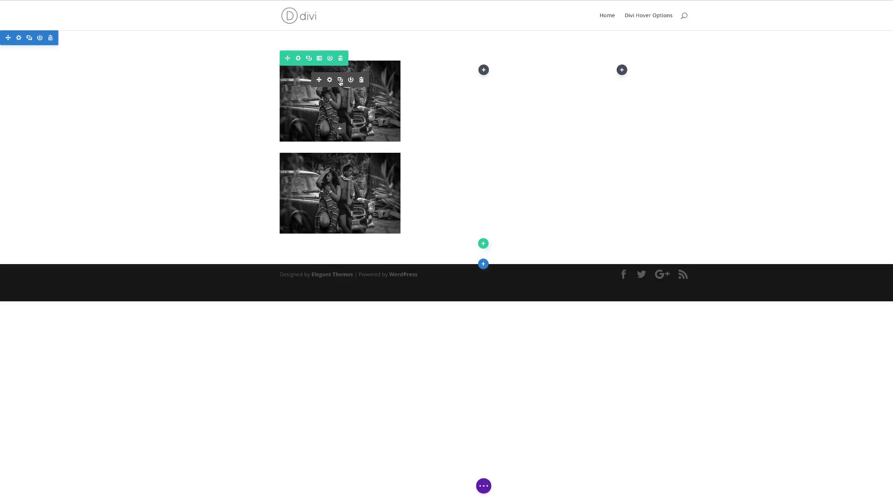
left_click(340, 80)
left_click_drag(319, 171, 487, 71)
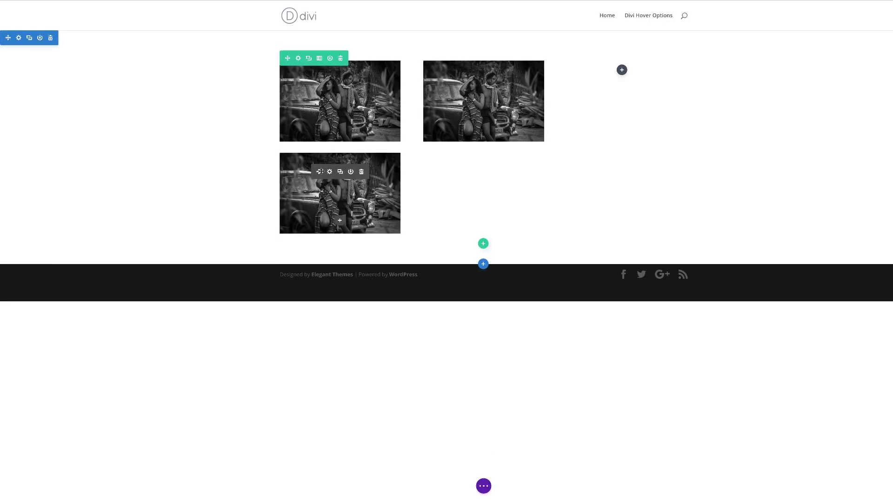
left_click_drag(325, 173, 631, 73)
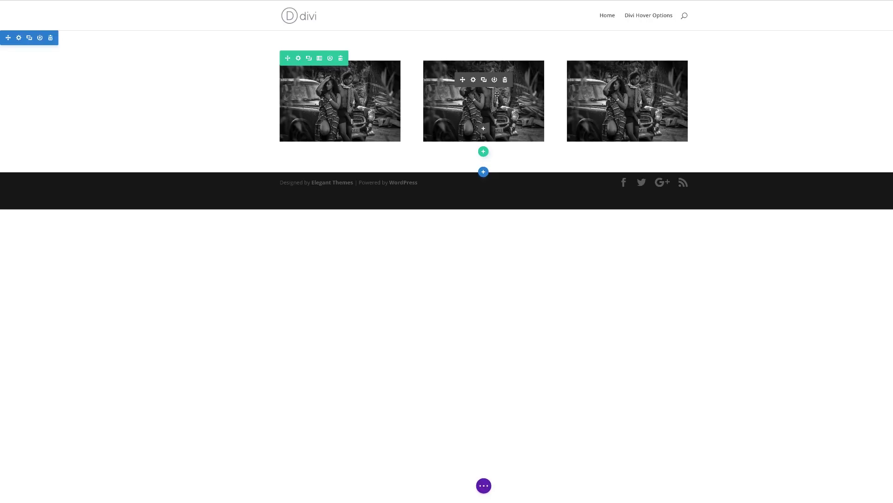
Replace the middle column's image with the photo of two people sitting on a dock and save the module
left_click(474, 80)
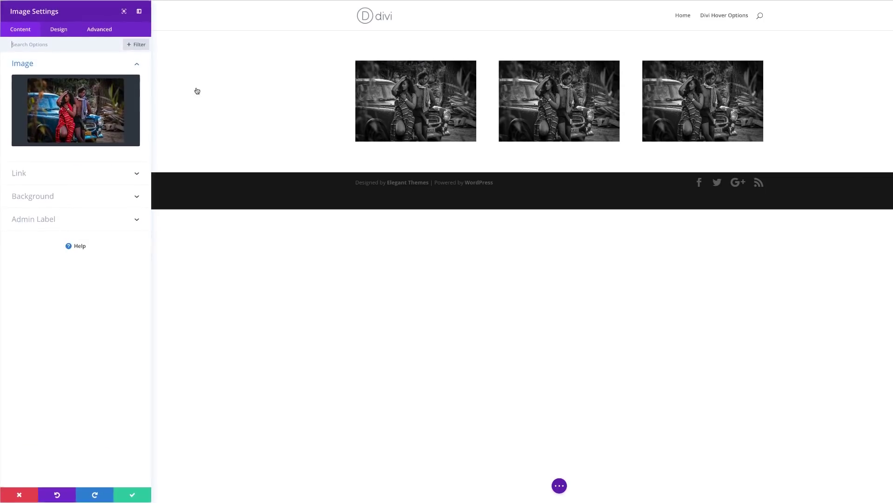
left_click(81, 107)
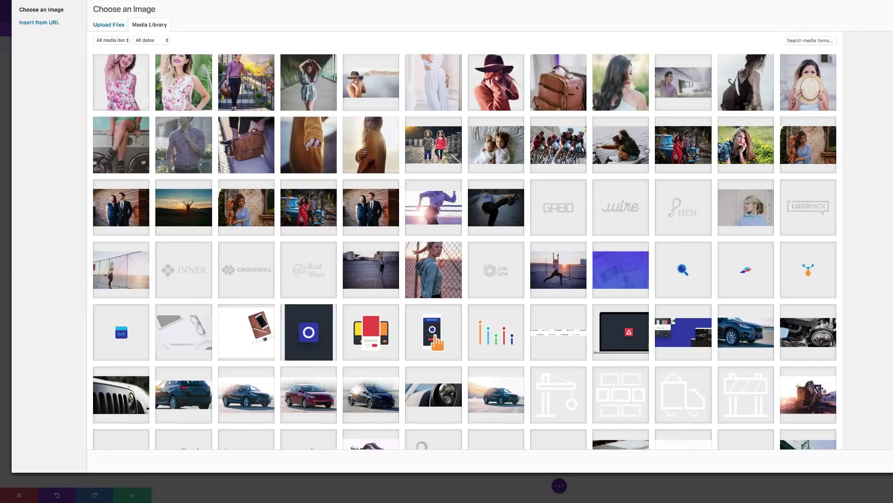
left_click(630, 149)
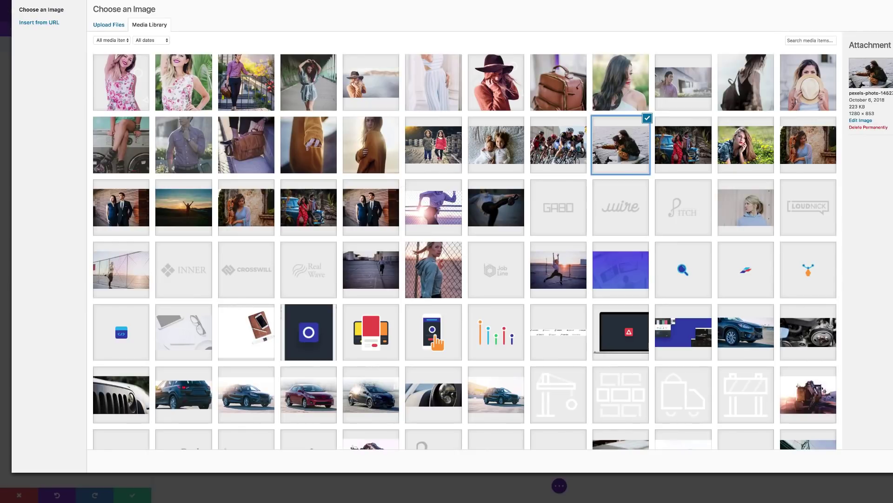
key("Return")
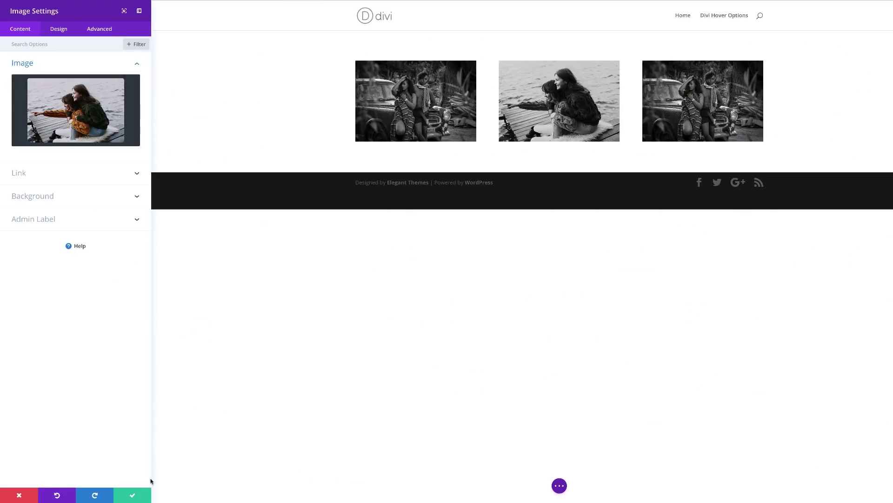
left_click(132, 494)
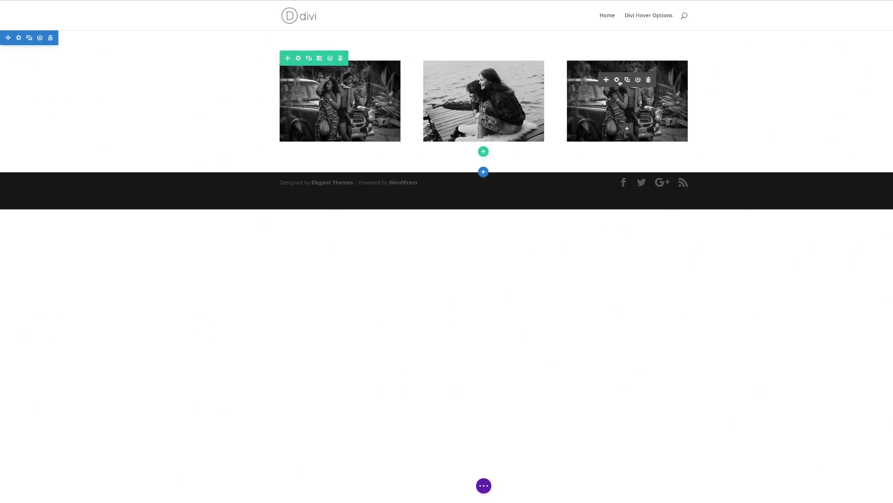
Replace the third column's image with the photo of the woman lying in a flower field and save the module
left_click(617, 80)
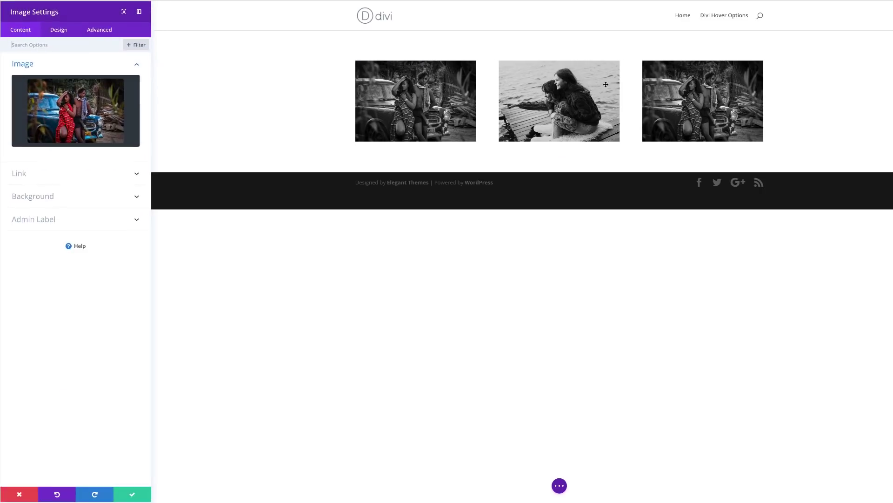
left_click(93, 108)
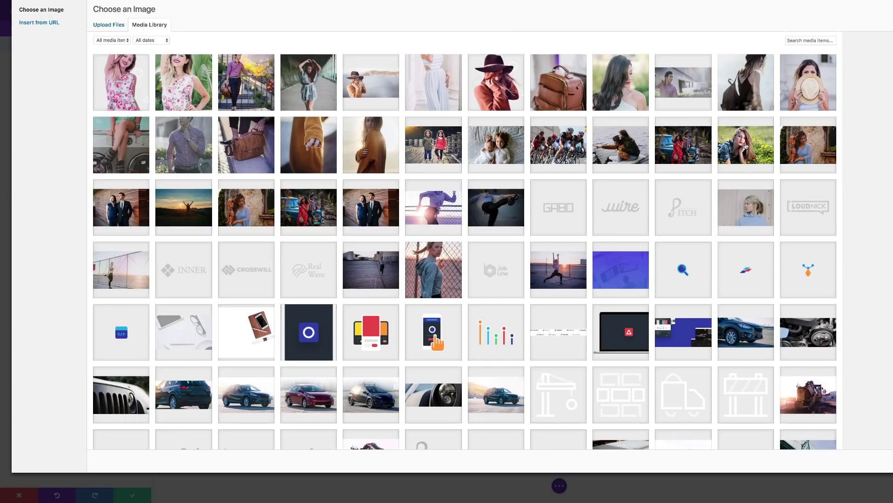
left_click(745, 146)
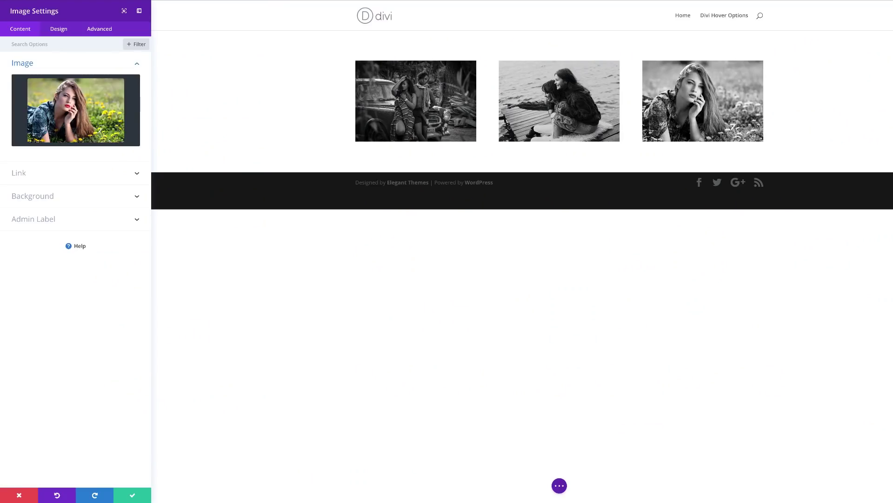
left_click(131, 497)
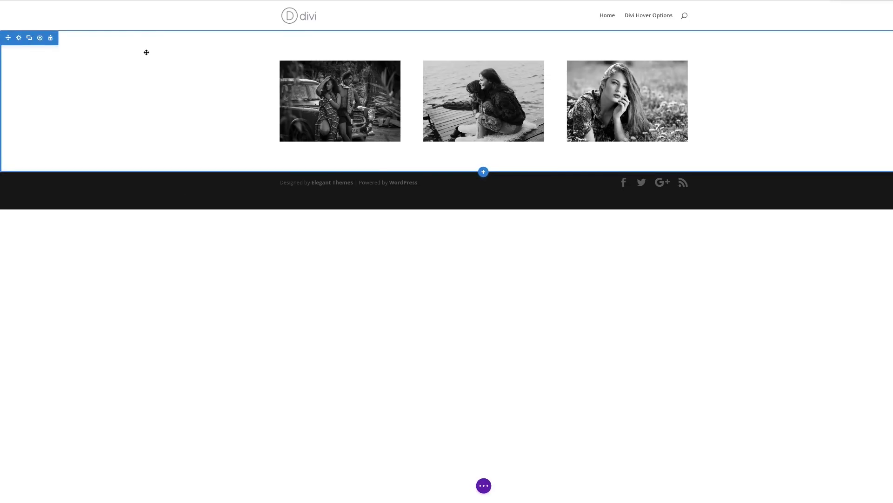
Set the section's background color to black (#000000) and save the section settings
left_click(18, 38)
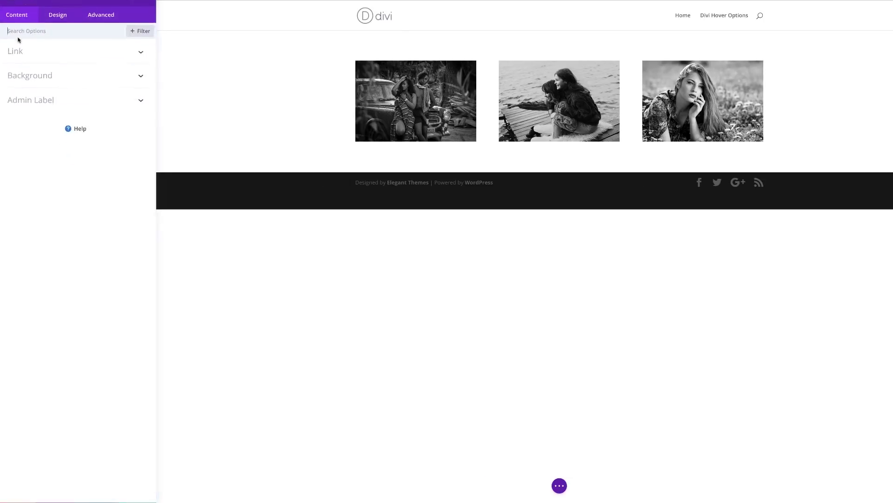
left_click(47, 86)
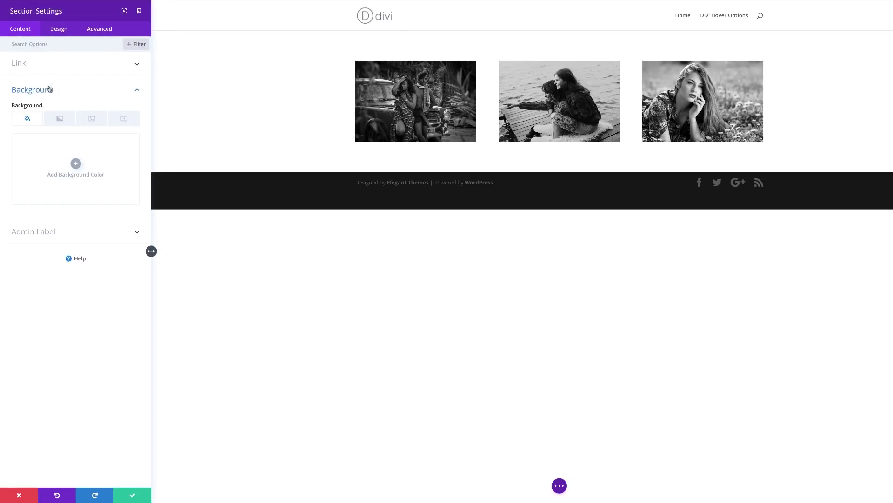
left_click(75, 165)
left_click(23, 207)
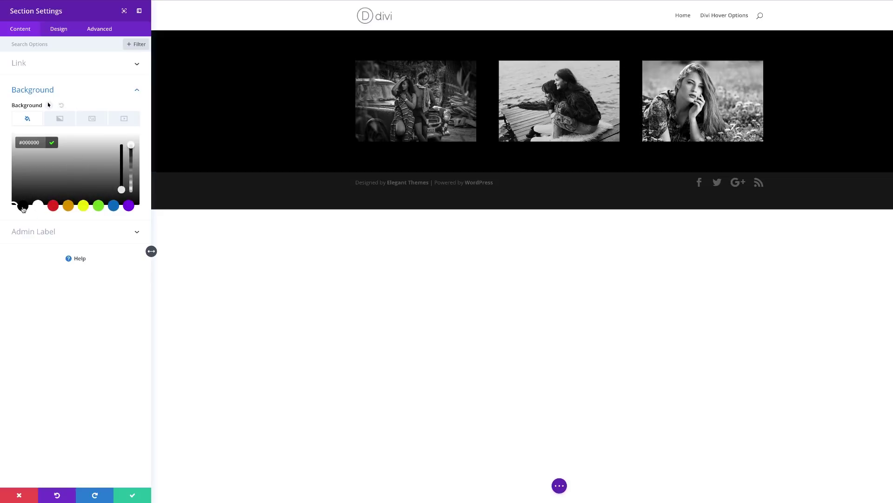
left_click(133, 494)
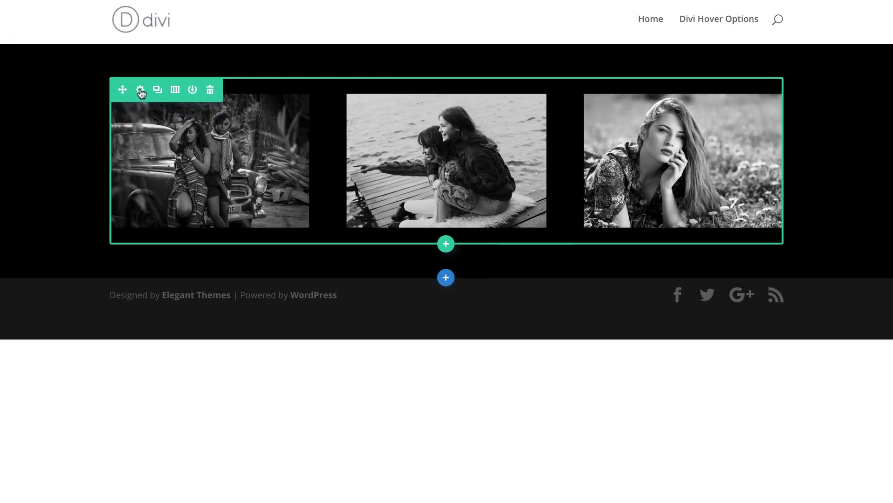
Give the image row a custom width of 70% using the percent unit, save the row settings, and exit the Visual Builder
left_click(140, 91)
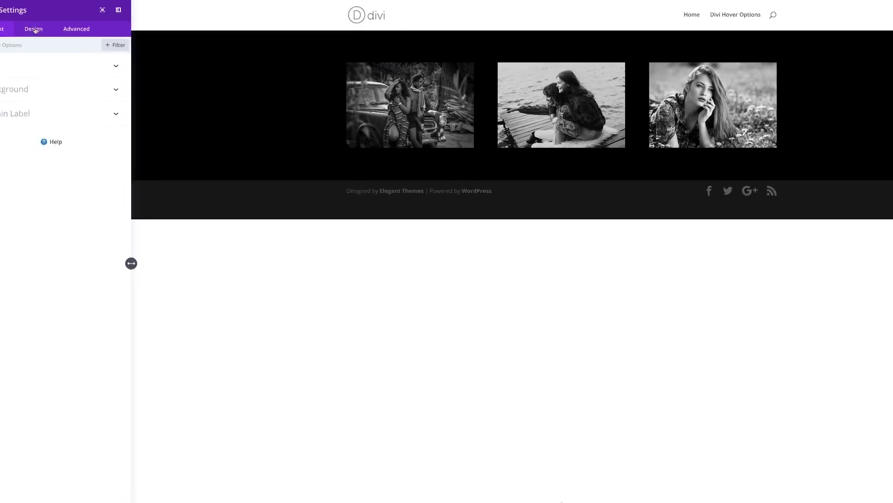
left_click(26, 89)
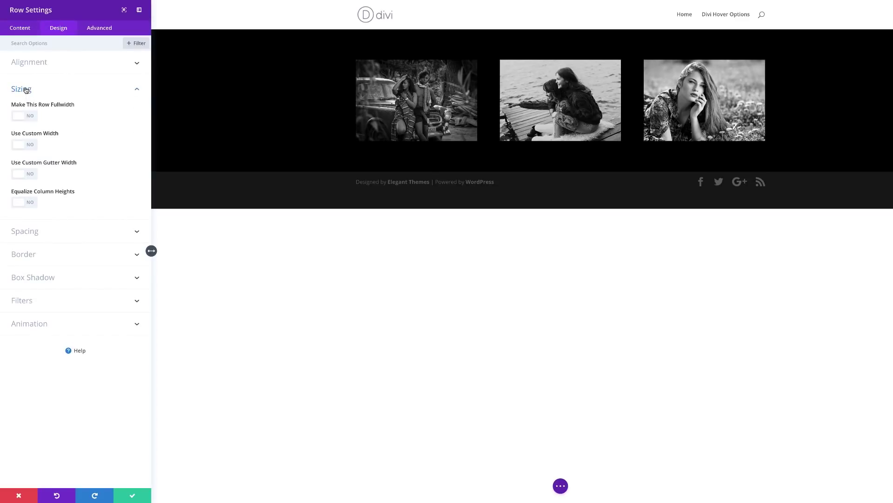
left_click(31, 145)
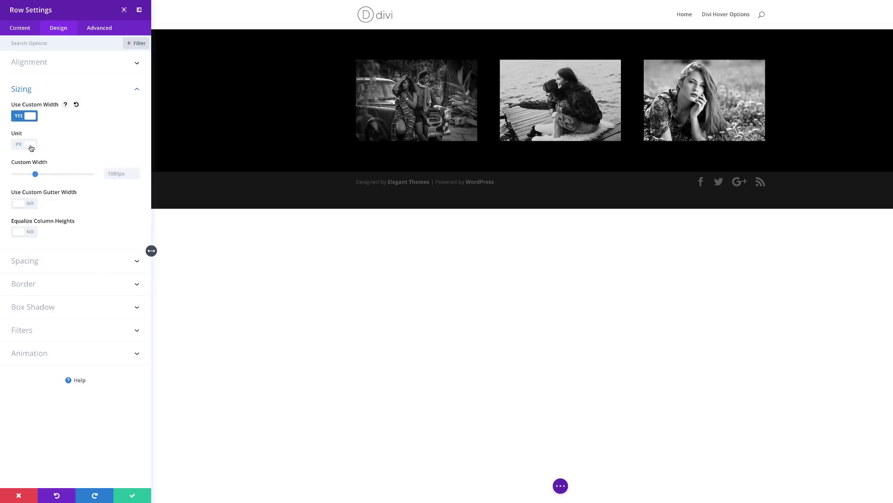
left_click(20, 146)
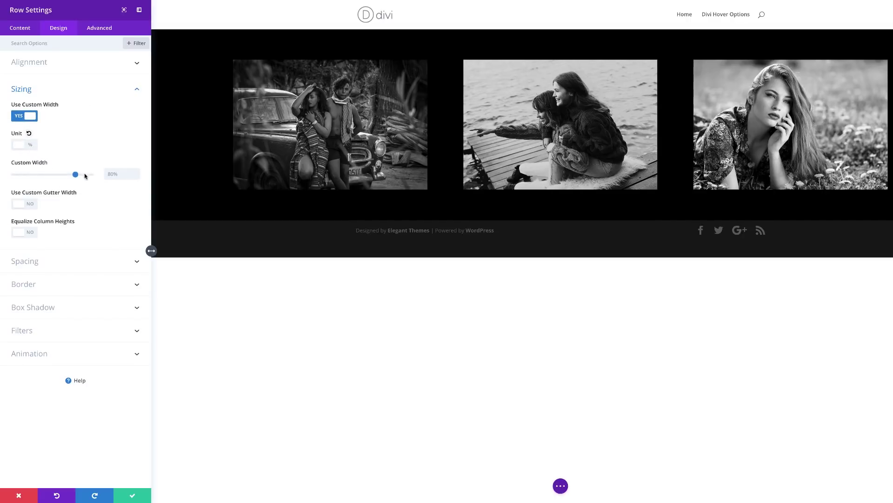
left_click_drag(75, 175, 68, 175)
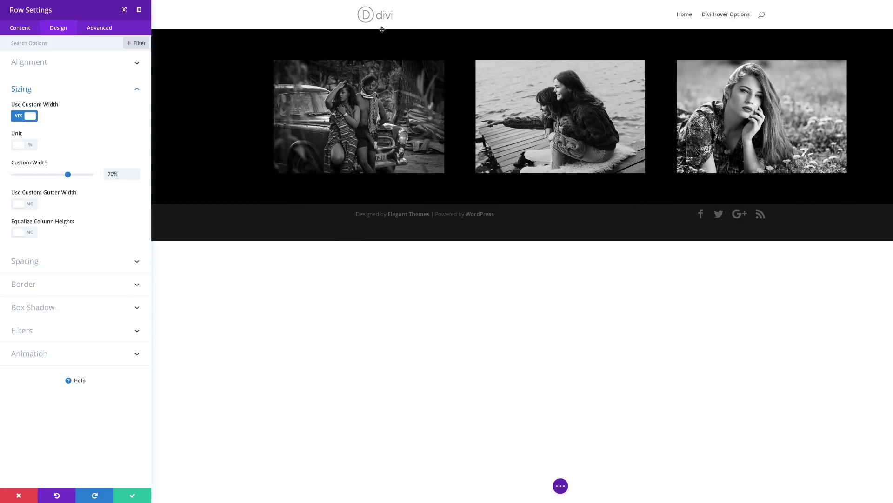
left_click(134, 497)
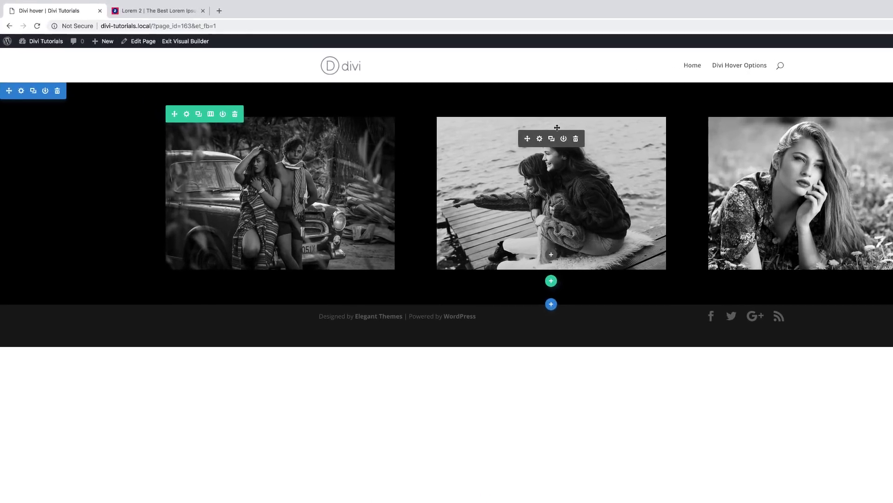
left_click(189, 43)
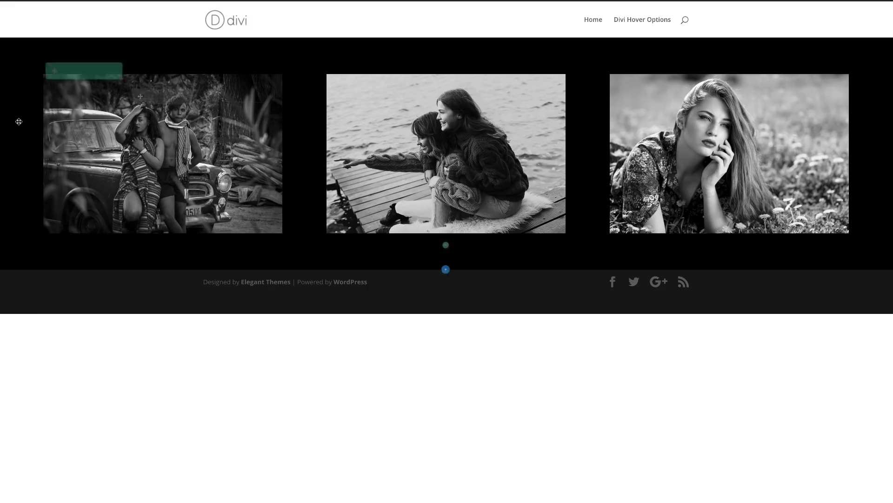
Insert a regular section below the image section with a single-column row containing a Text module
mouse_move(446, 270)
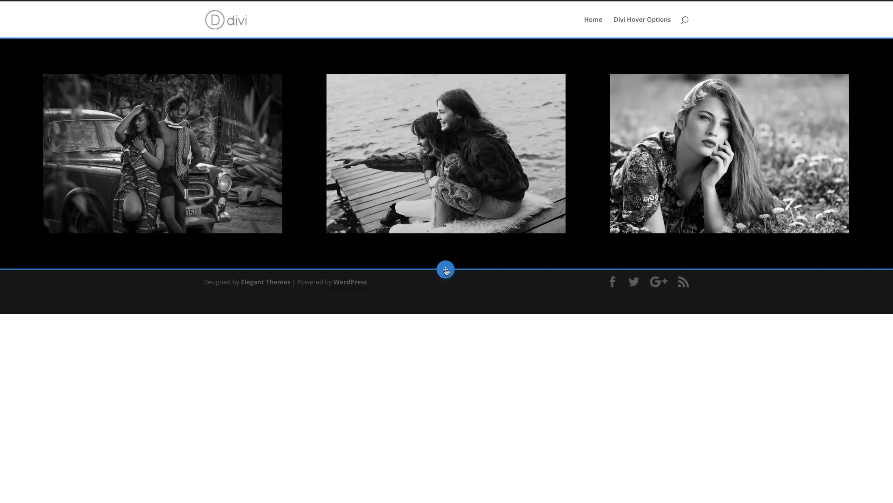
left_click(446, 270)
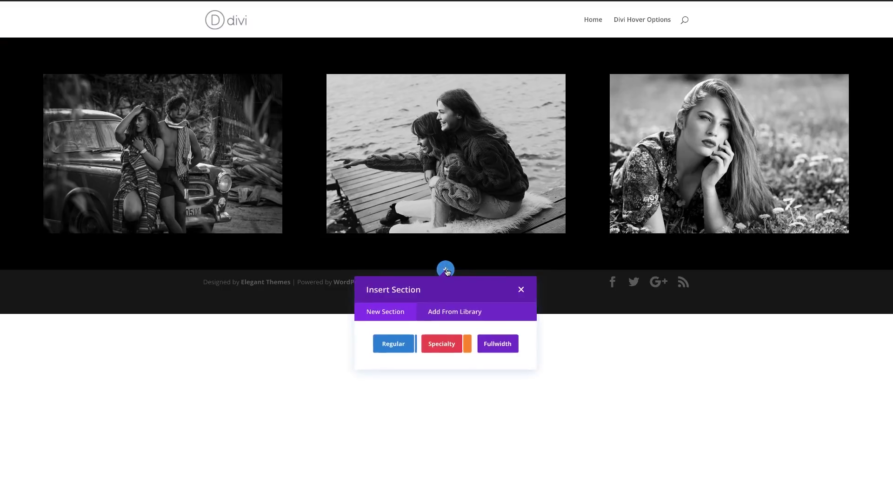
left_click(396, 343)
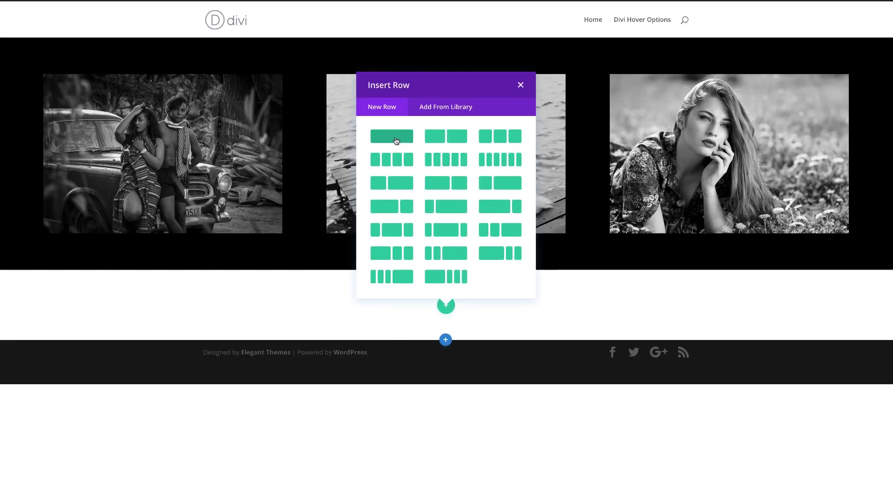
left_click(396, 140)
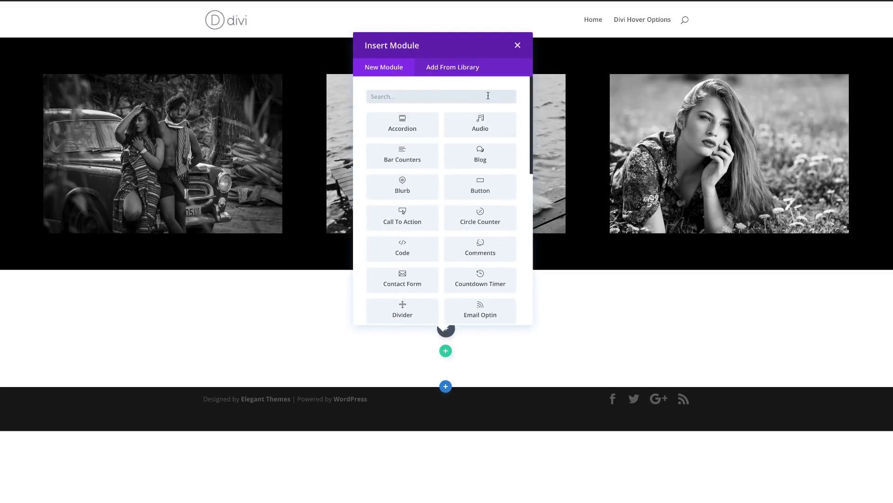
type("text")
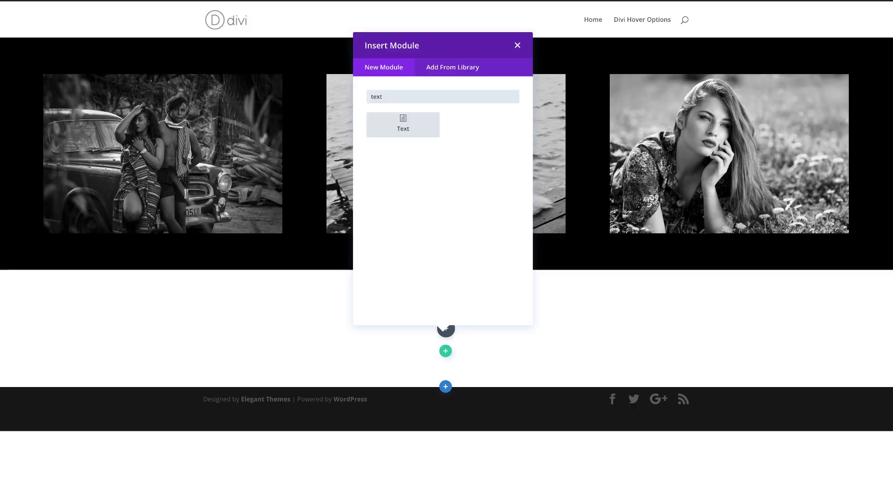
left_click(412, 130)
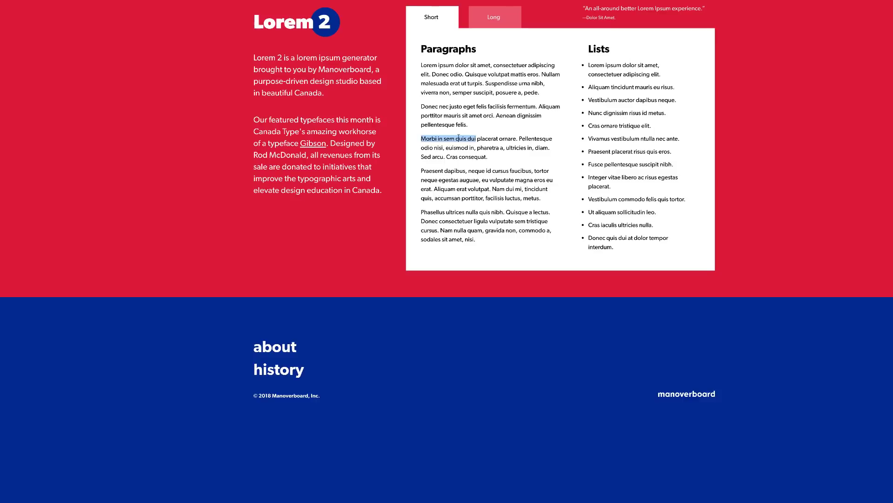
Copy the passage "Morbi in sem quis dui … ultricies in, diam." from the Lorem 2 page and replace the text module's placeholder content with it
left_click(486, 135)
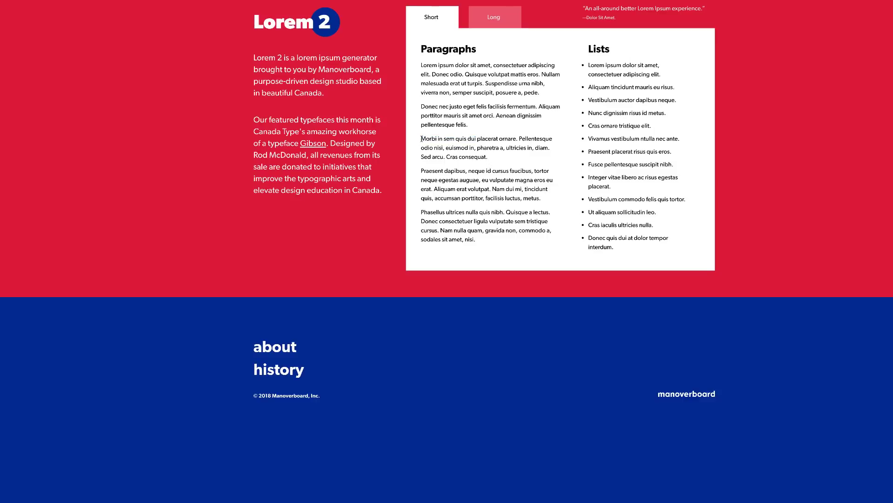
left_click_drag(422, 138, 552, 149)
key("ctrl+c")
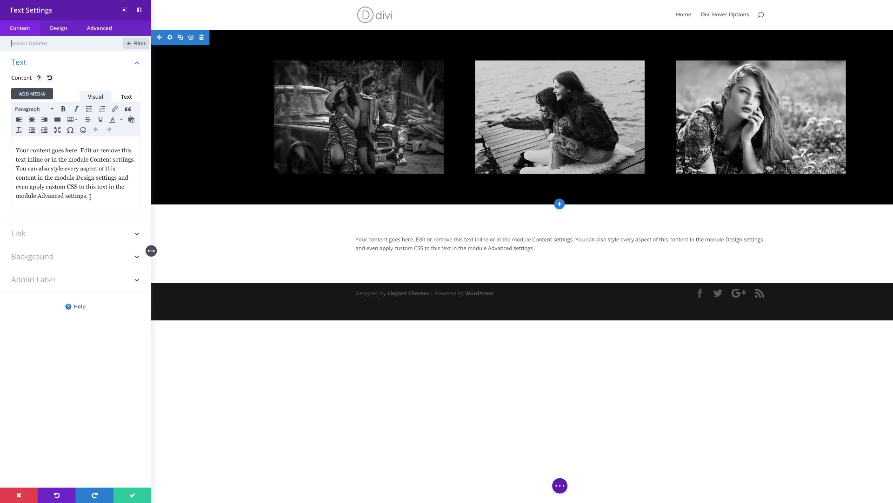
left_click_drag(88, 196, 10, 149)
key("ctrl+v")
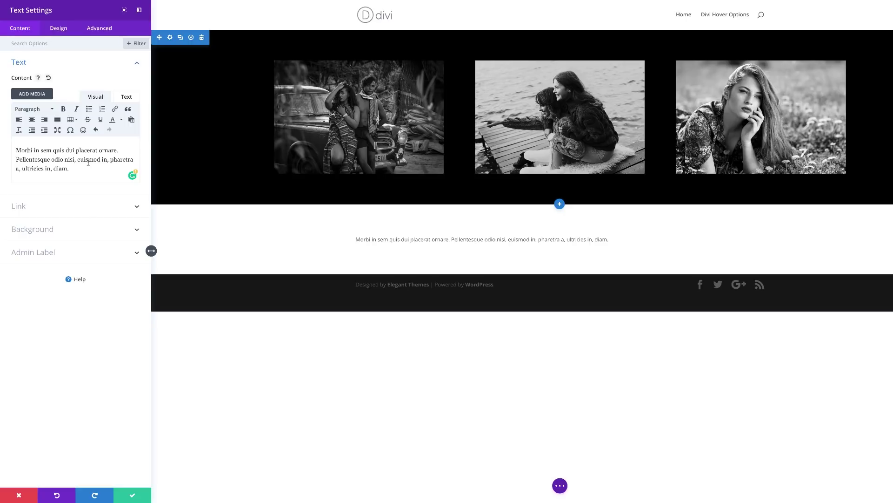
Center the module's text, set its font to Poppins, size to 26px and line height to 1em, and save the module
left_click(59, 28)
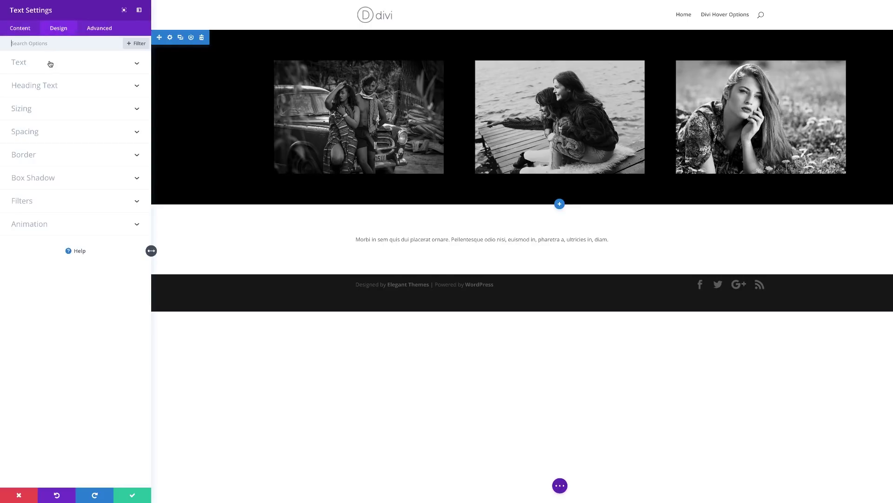
left_click(31, 65)
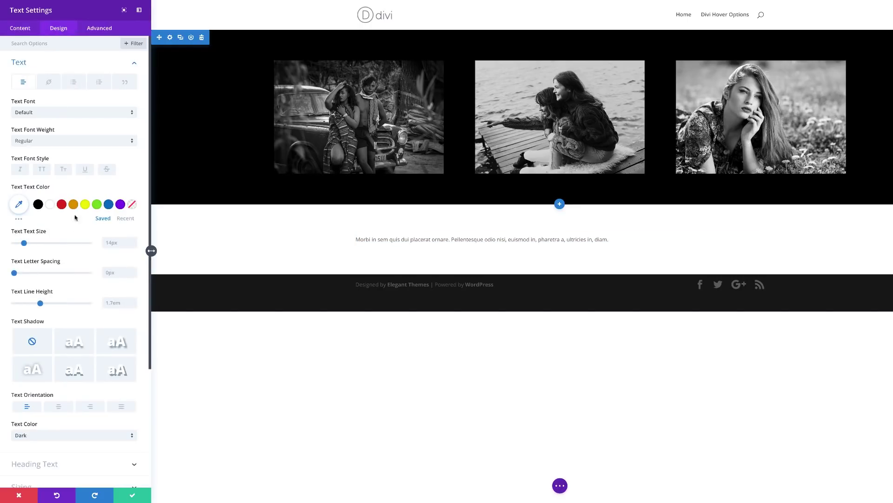
left_click(59, 408)
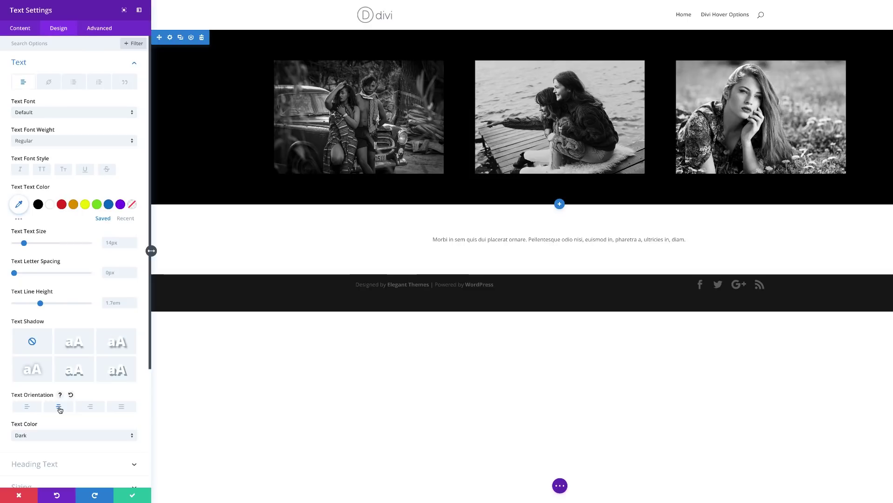
left_click(51, 113)
left_click(53, 153)
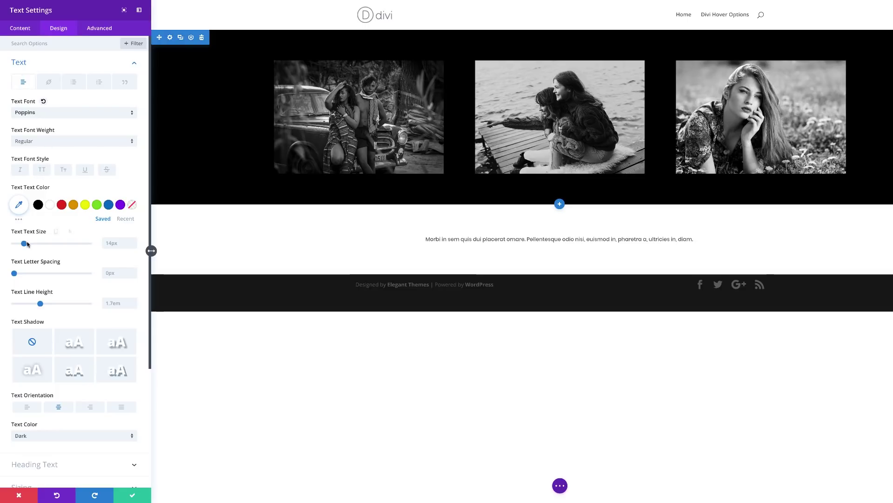
left_click_drag(27, 244, 33, 247)
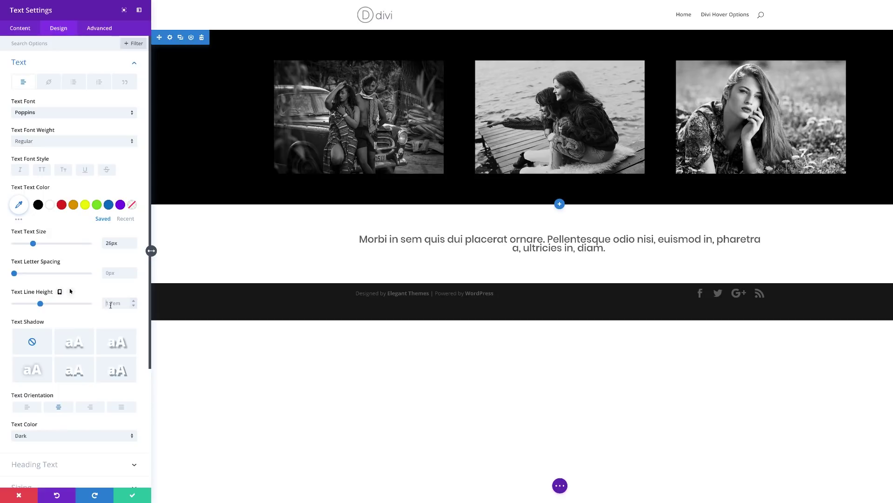
type("1em")
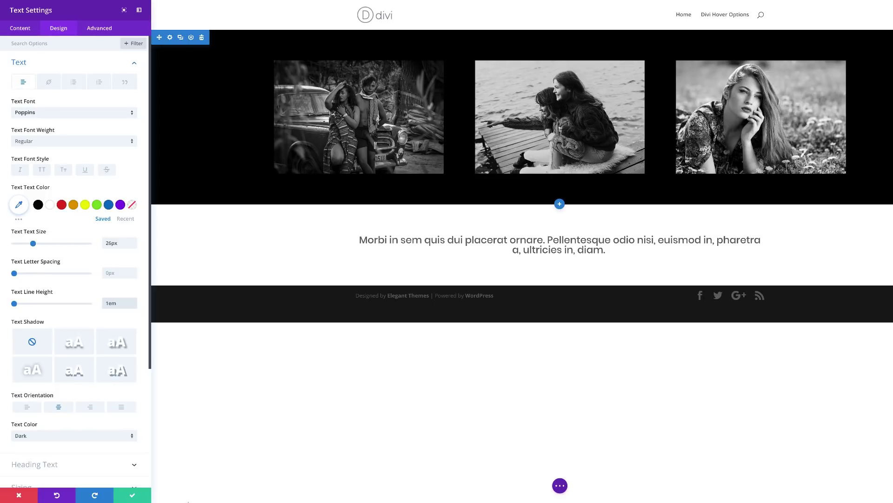
left_click(133, 495)
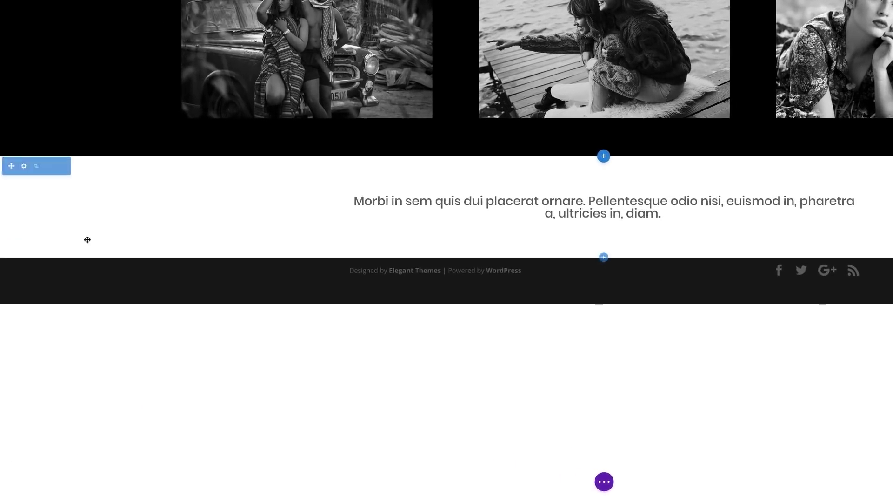
Set the text section's background image to the sunset photo of a person with raised arms and save the section settings
left_click(24, 162)
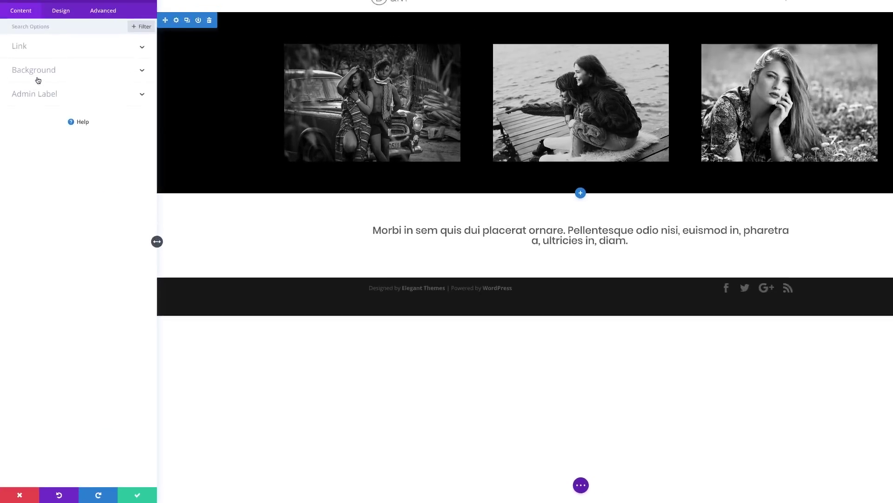
left_click(35, 87)
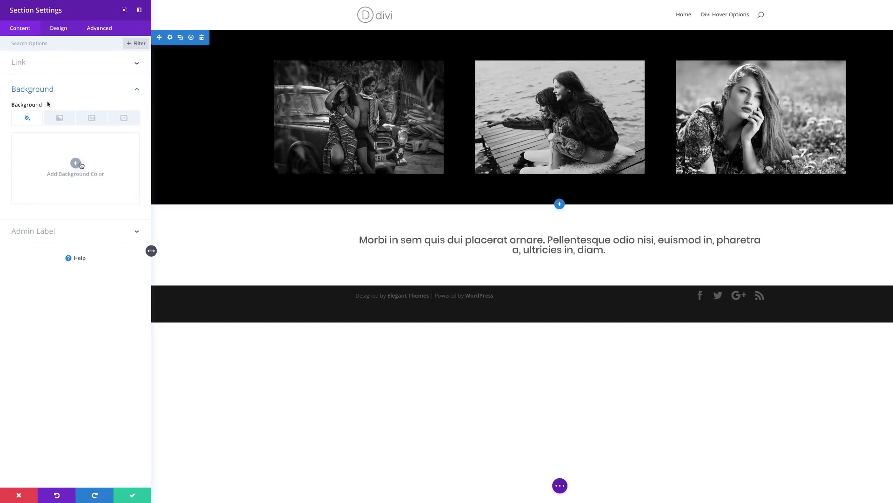
left_click(93, 120)
left_click(79, 165)
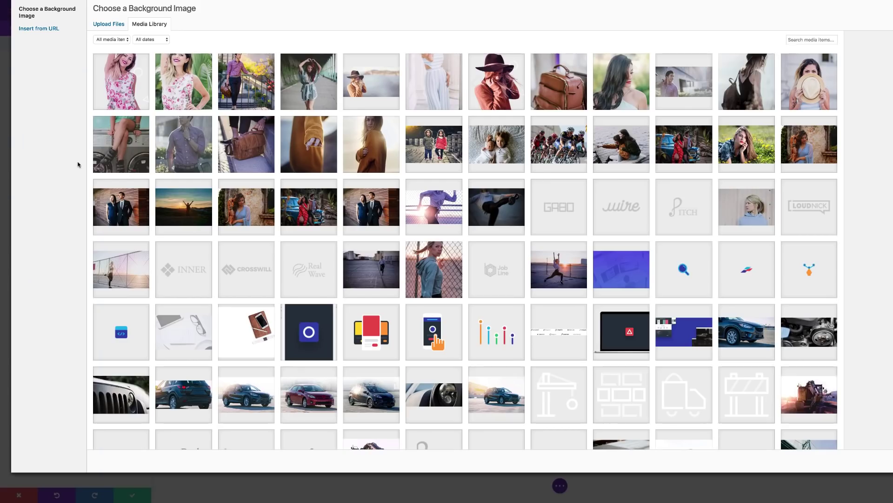
left_click(189, 218)
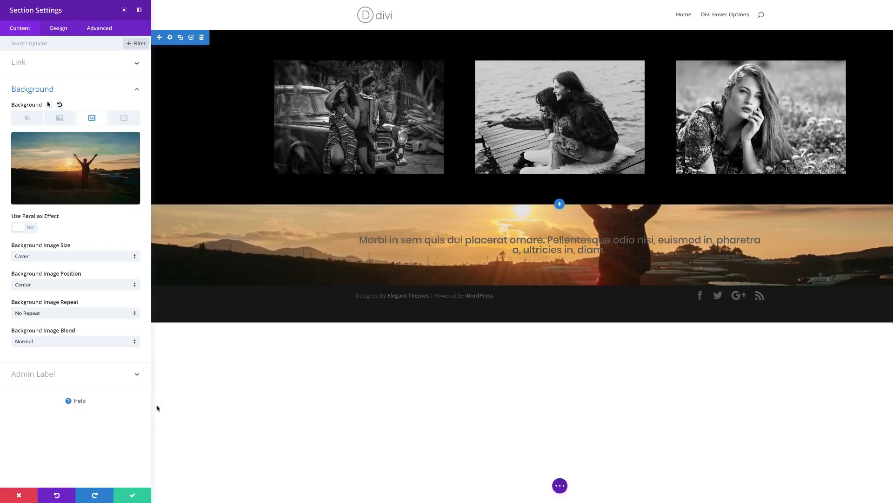
left_click(132, 494)
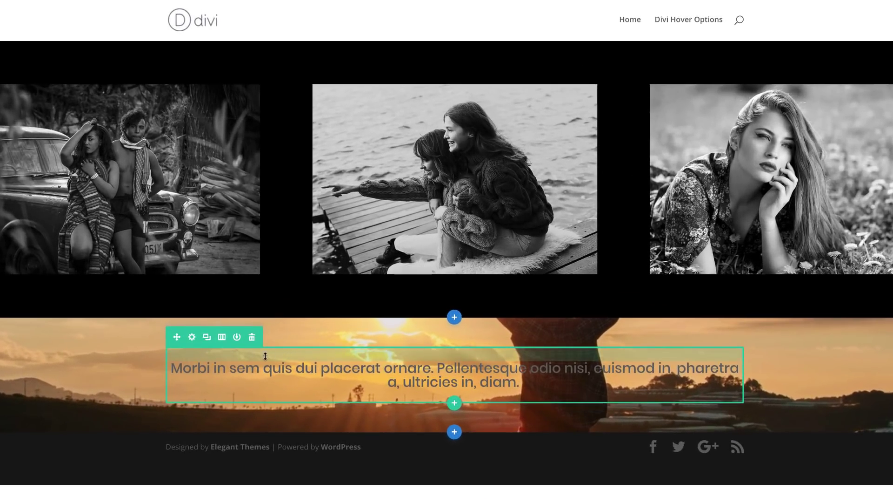
Give the row containing the text a custom width of 848px
left_click(192, 337)
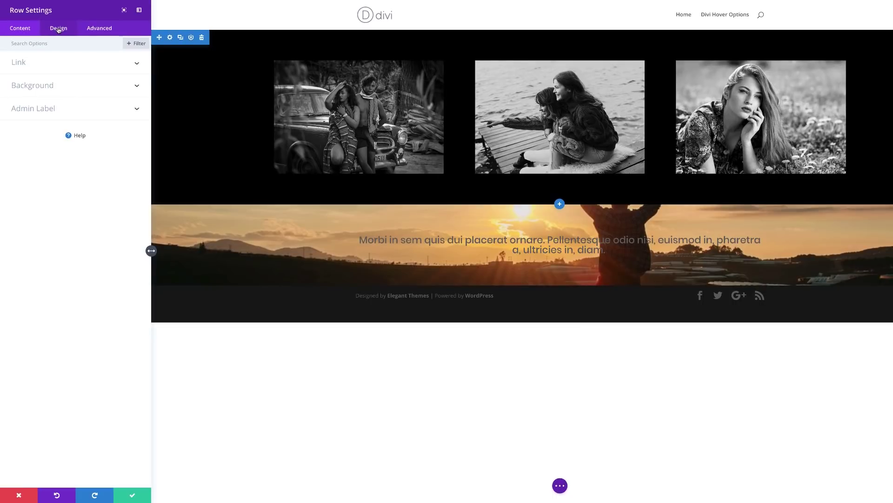
left_click(58, 29)
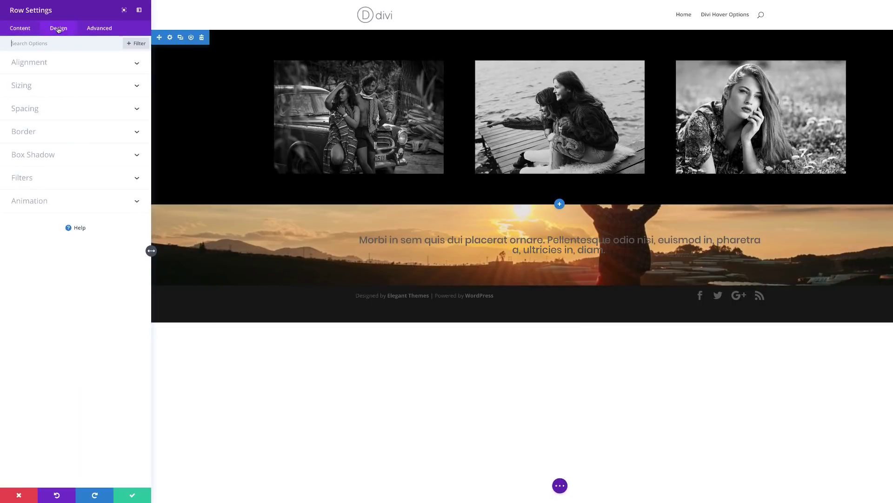
left_click(26, 86)
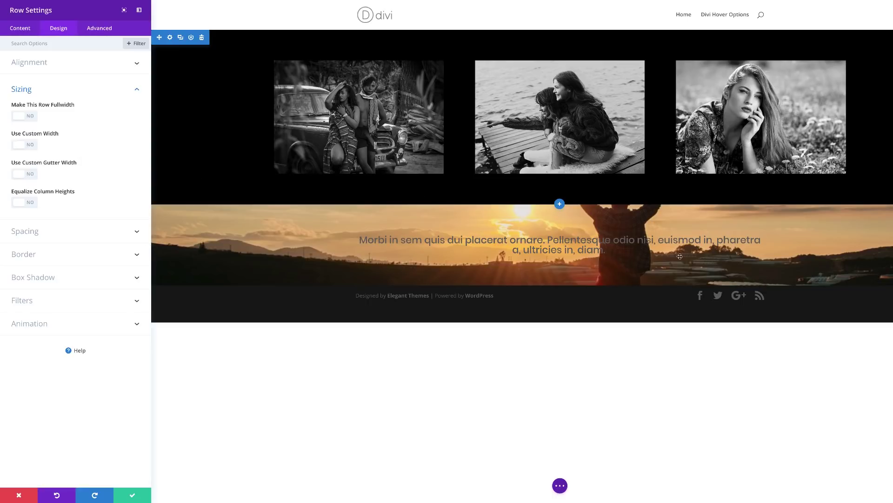
left_click(30, 145)
left_click_drag(38, 175, 27, 177)
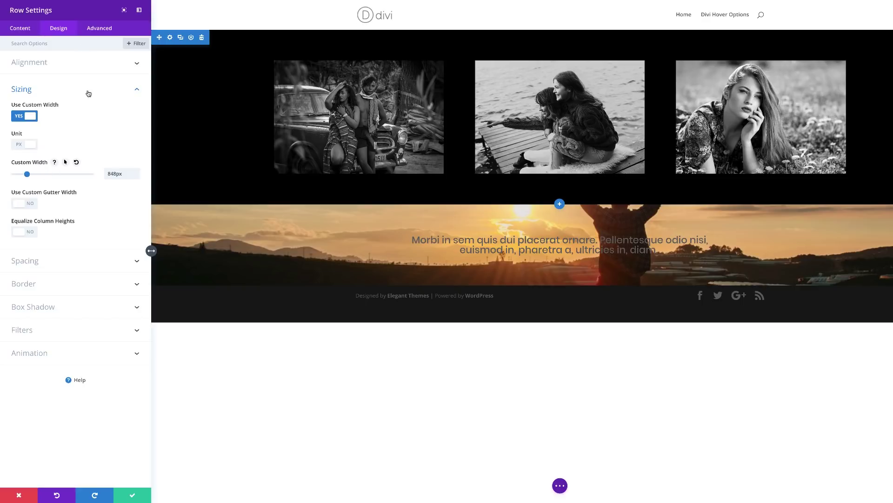
Set the text row's custom top and bottom padding to 10% each, then open the row's content settings
left_click(29, 261)
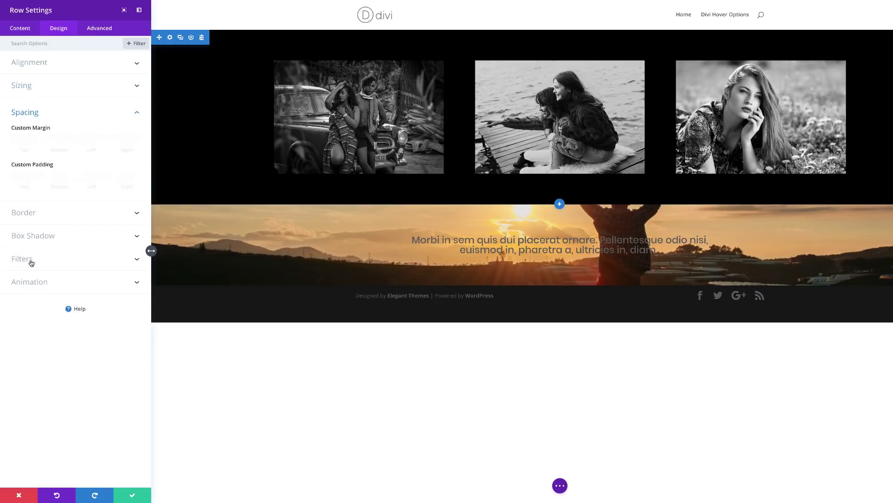
left_click(21, 177)
type("10%")
left_click(42, 176)
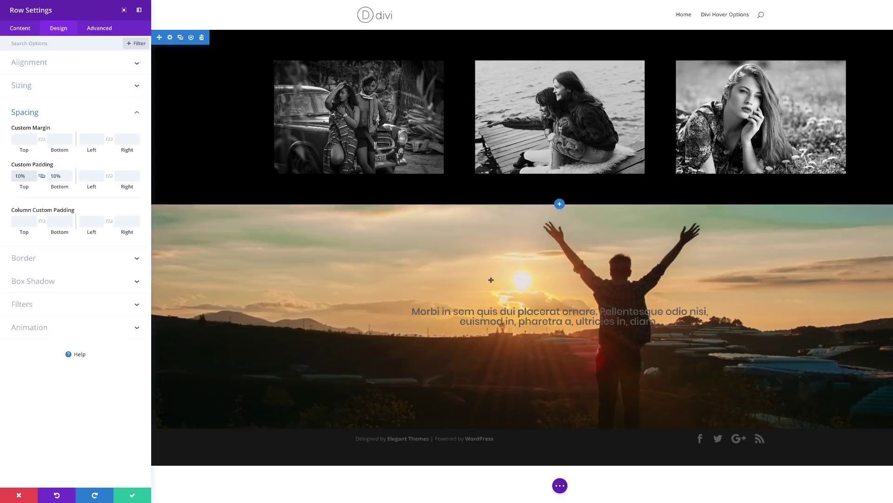
left_click(20, 29)
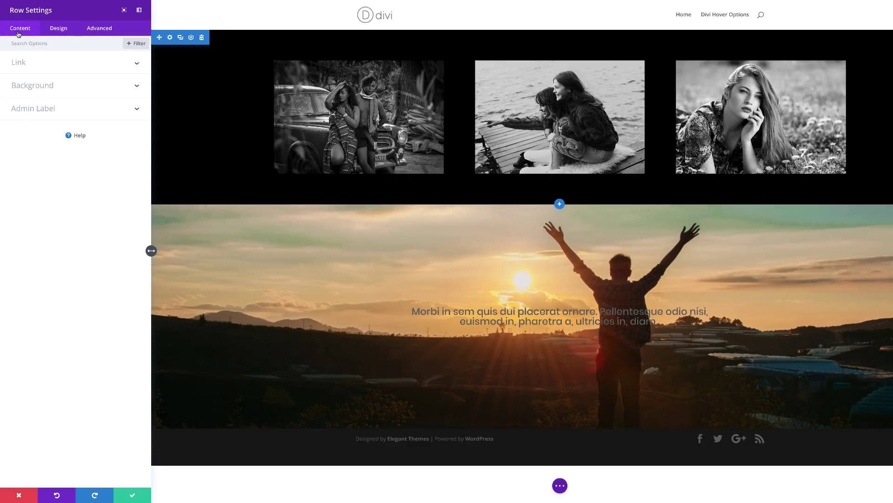
Save the text row's settings and move the sunset text section above the black section with the three images
left_click(128, 500)
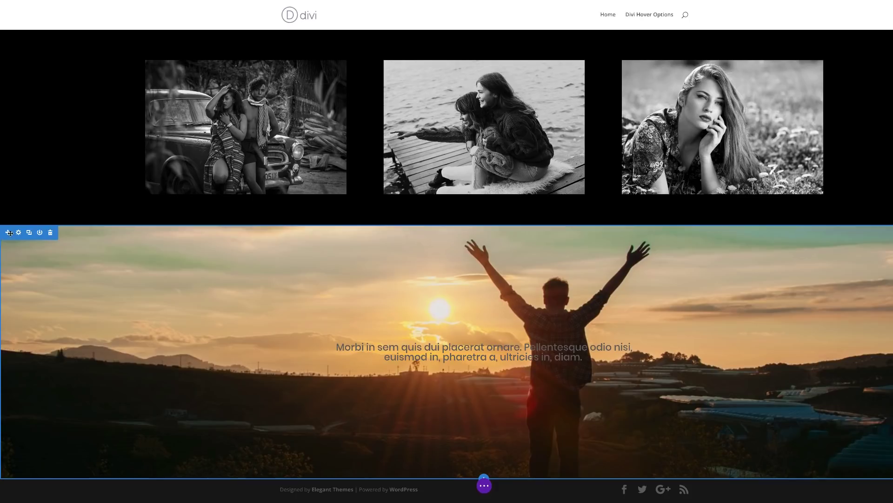
left_click_drag(7, 233, 9, 39)
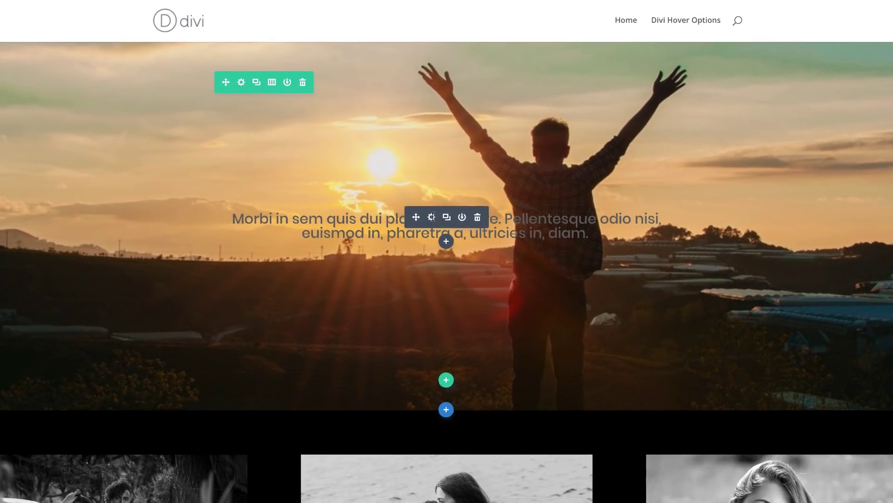
Set the text color of the text module over the sunset to white and save the module
left_click(431, 216)
left_click(59, 30)
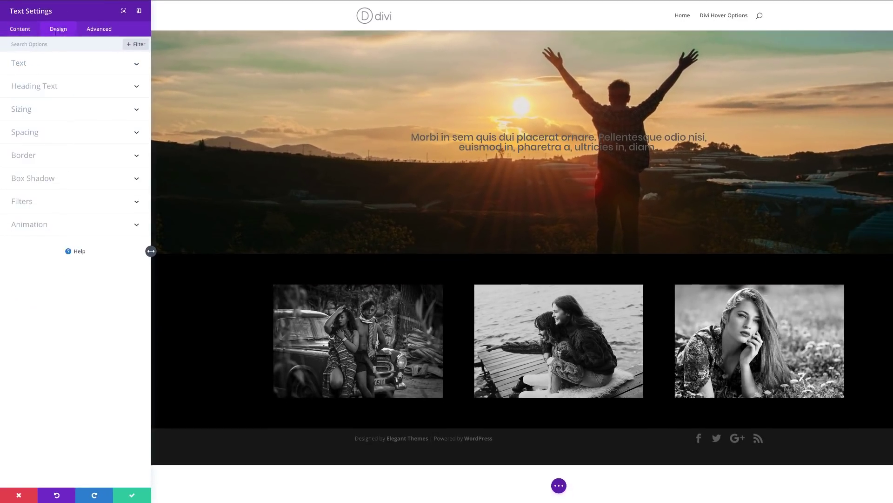
left_click(31, 69)
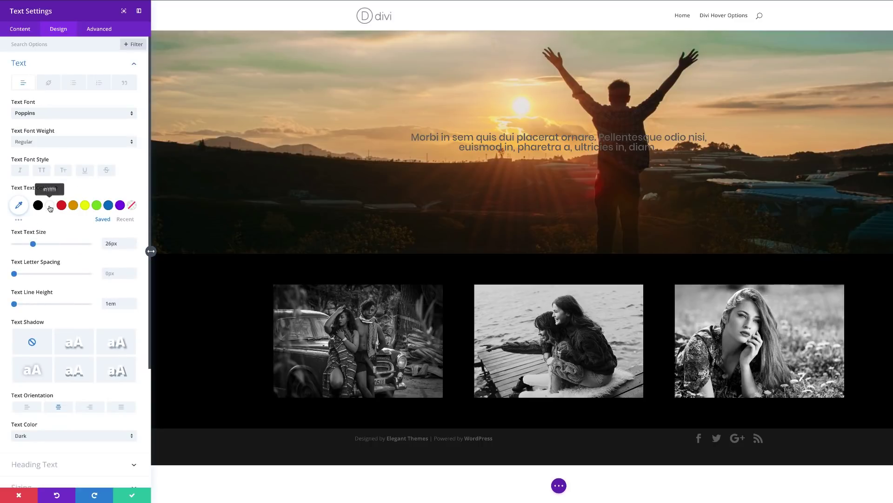
left_click(50, 206)
left_click(132, 494)
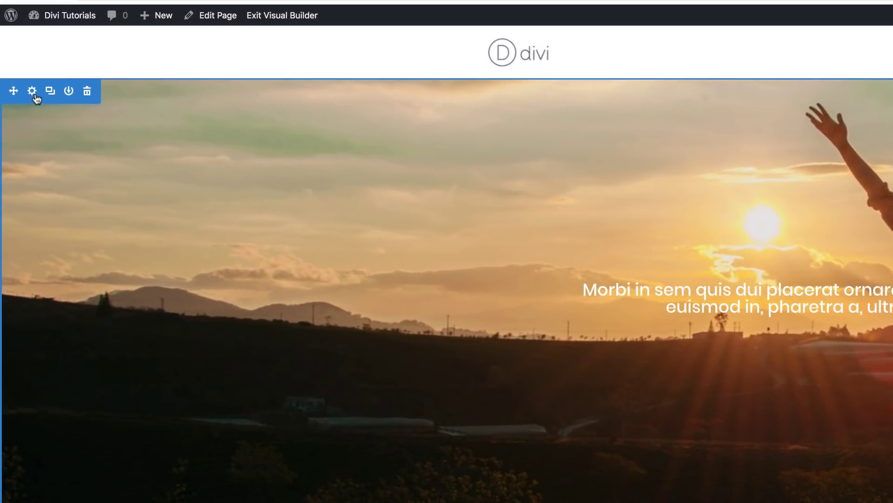
Give the sunset section the link URL # with the target In The New Tab, and save the section settings
left_click(34, 93)
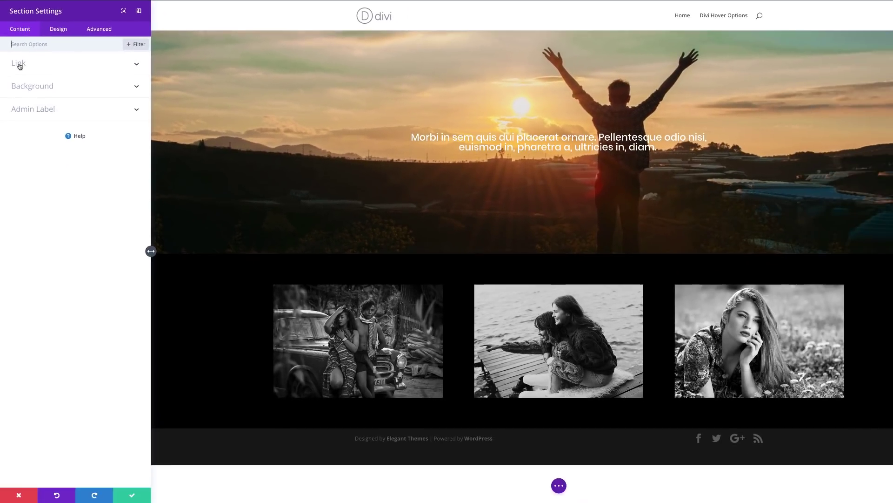
left_click(34, 139)
left_click(31, 90)
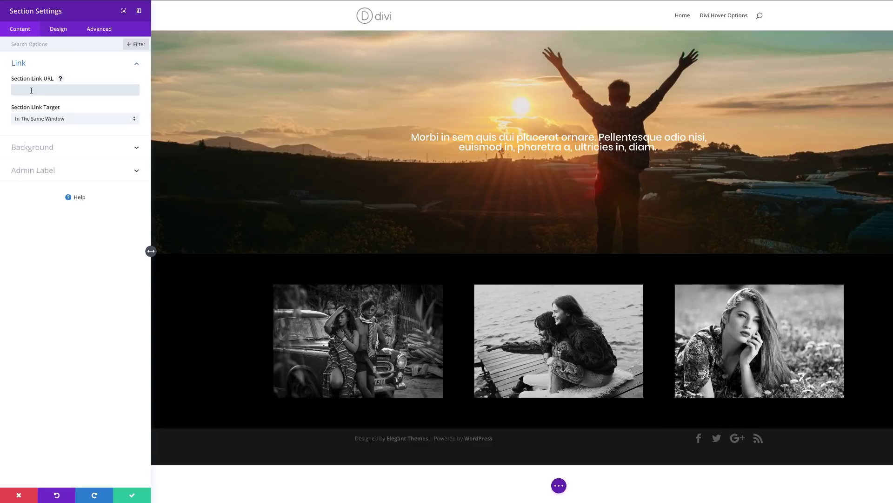
left_click(42, 118)
left_click(62, 137)
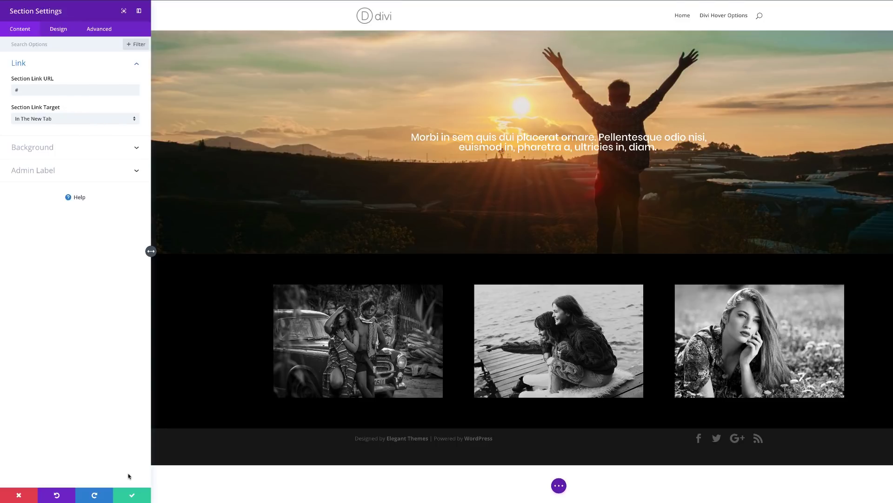
left_click(133, 495)
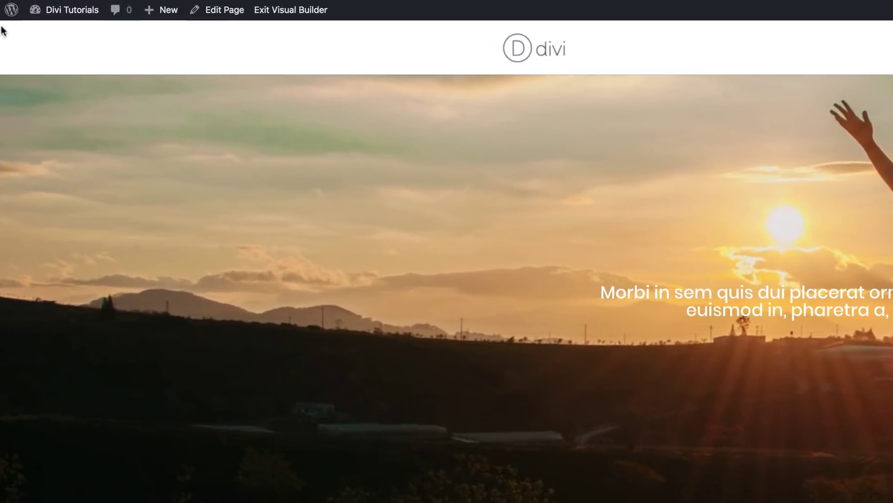
Turn the sunset section's background image black and white through its background settings and save the section
left_click(22, 50)
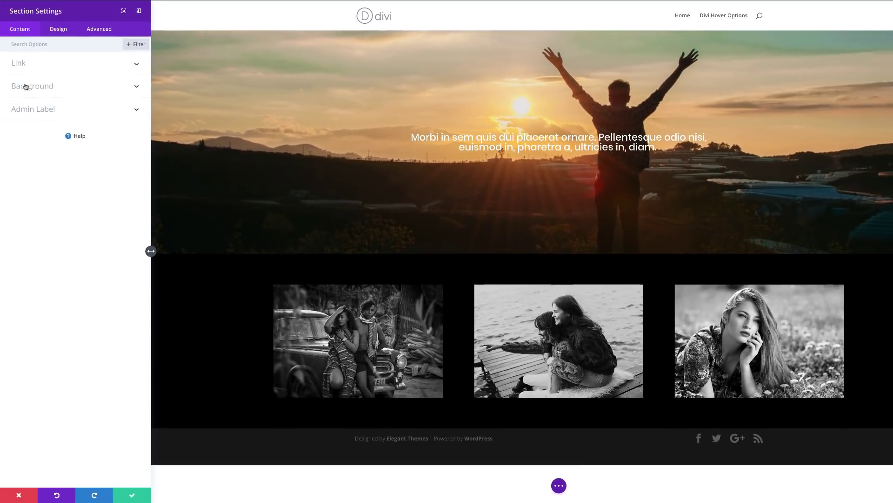
left_click(34, 134)
mouse_move(164, 293)
left_click(45, 342)
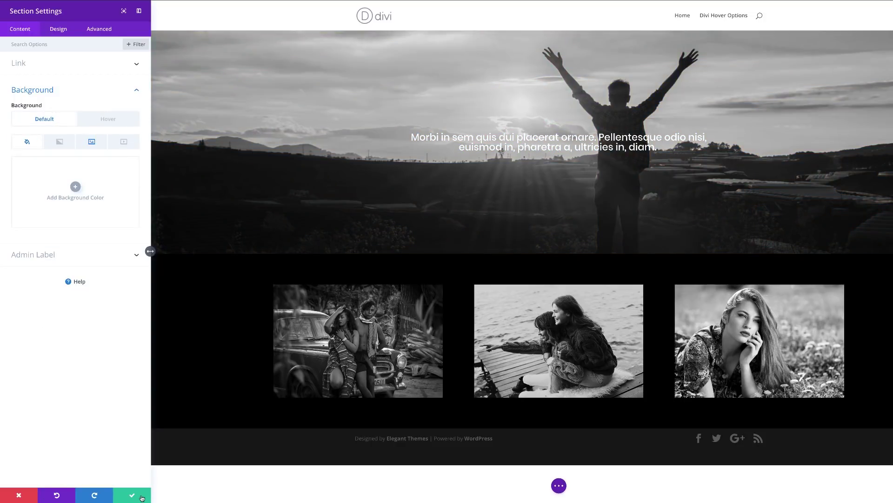
left_click(139, 496)
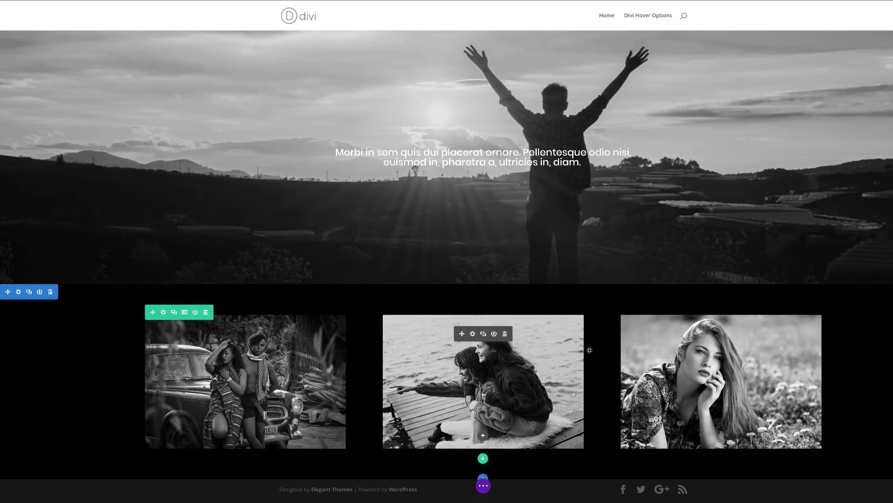
Add a new section below the three-image section and insert a row with two equal columns
scroll(446, 261, "down", 1)
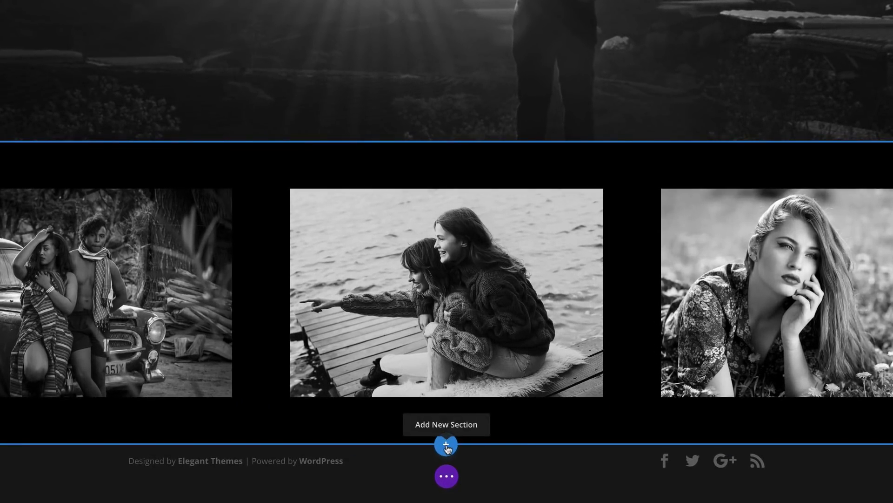
left_click(446, 447)
left_click(382, 403)
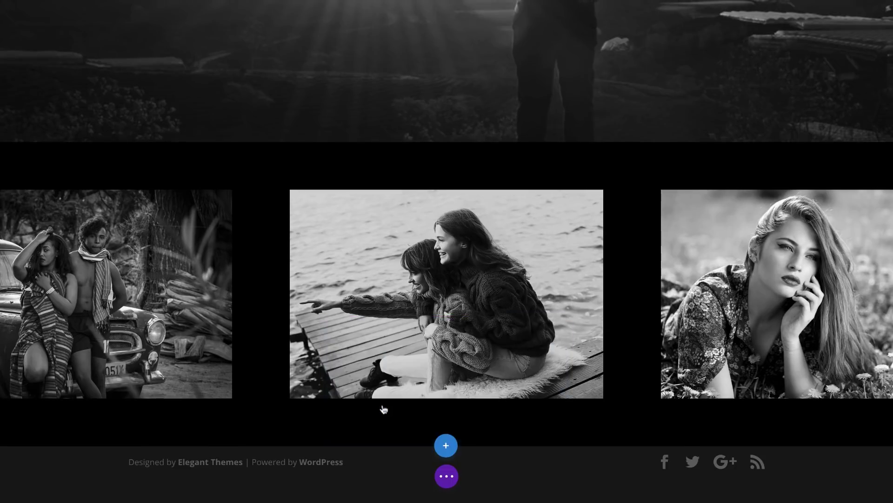
scroll(575, 318, "down", 2)
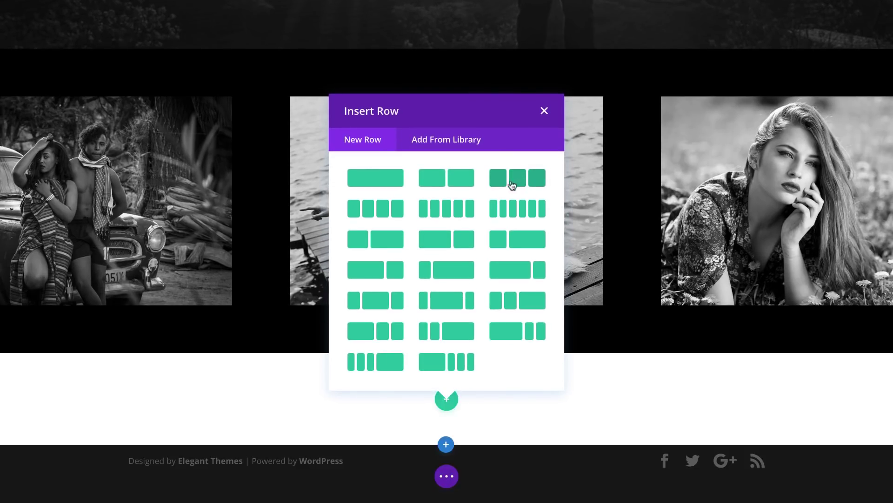
left_click(464, 183)
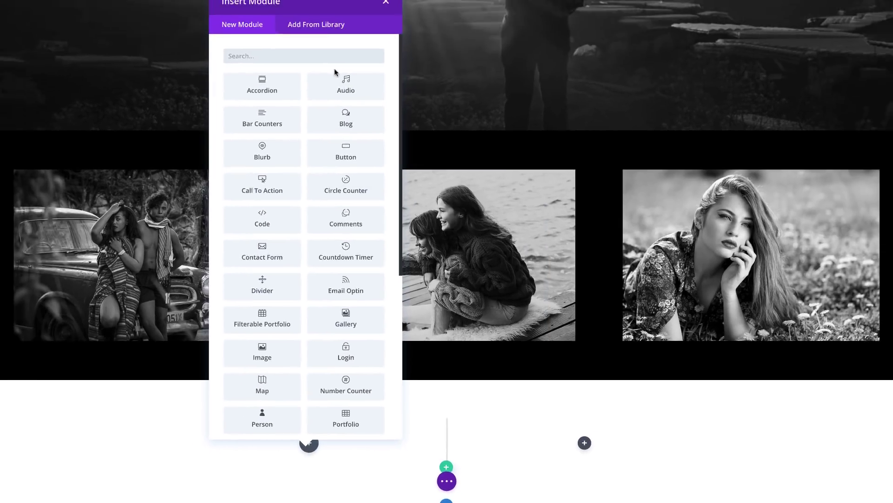
Add an Image module to the new row's first column using the photo of the couple by the wooden wall, and save it
left_click(311, 56)
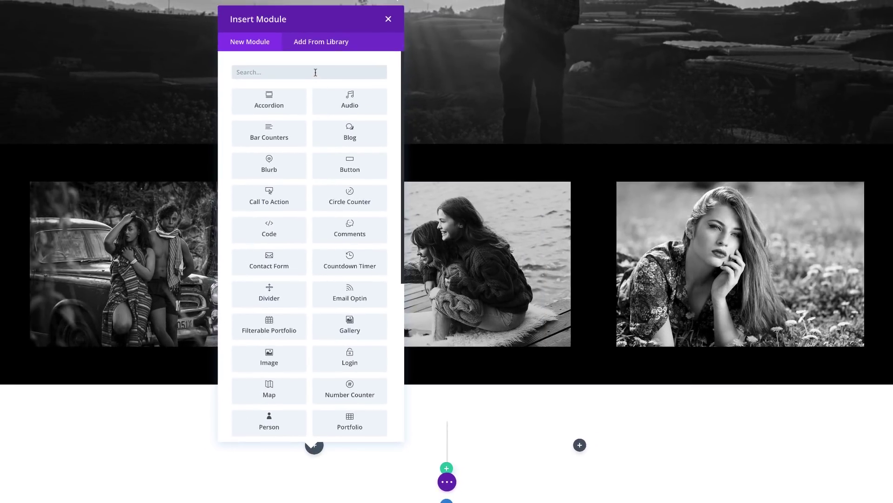
type("Image")
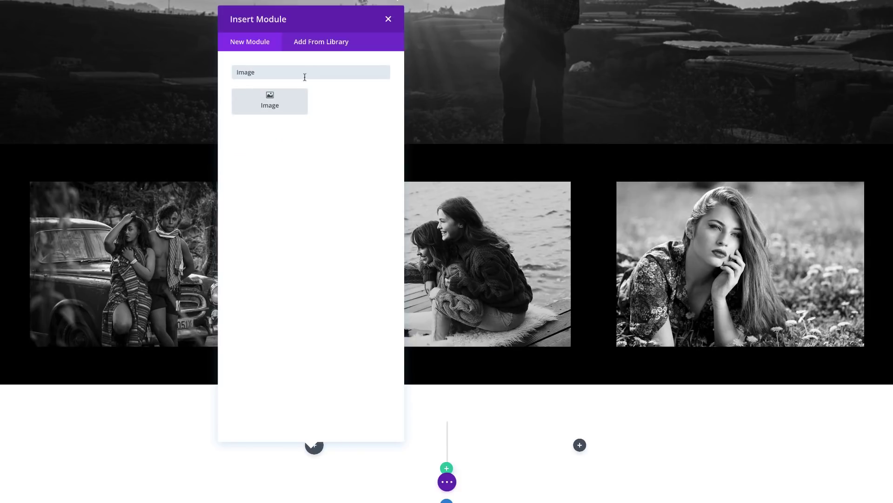
left_click(285, 102)
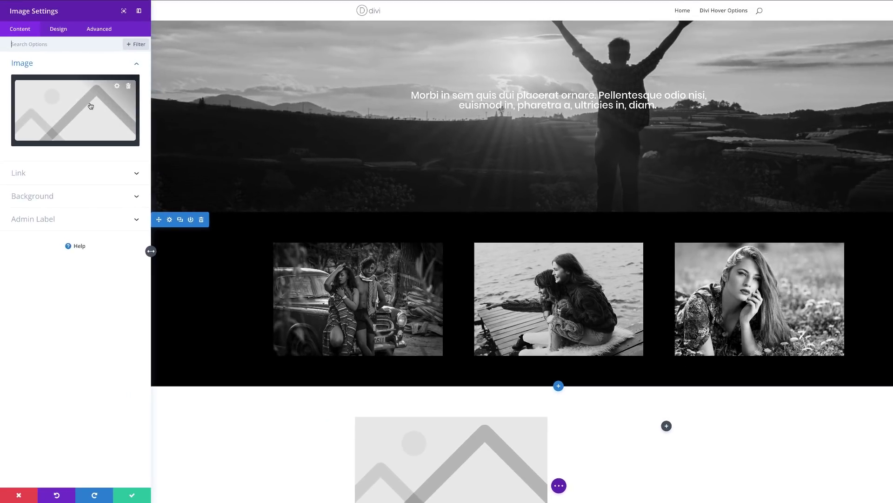
left_click(91, 106)
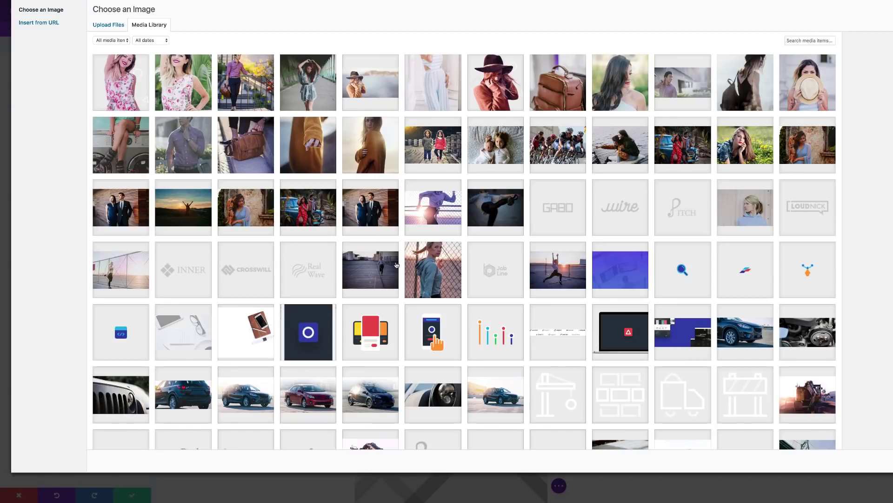
left_click(371, 207)
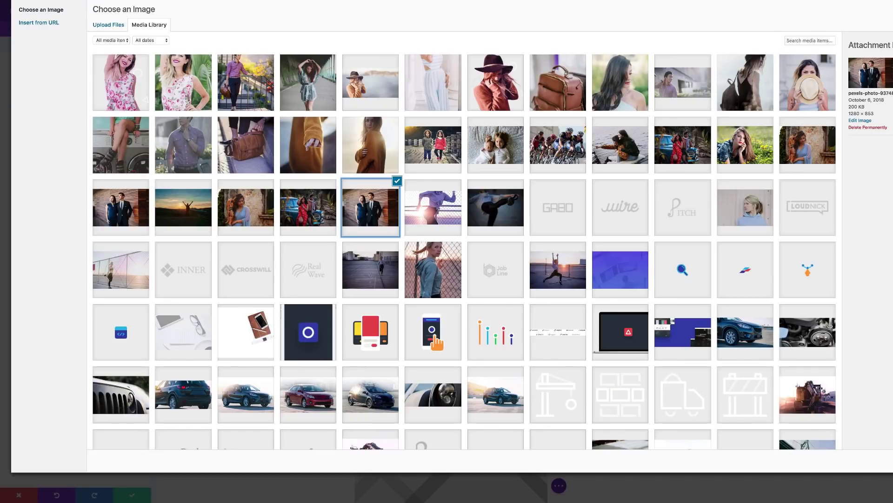
left_click(865, 460)
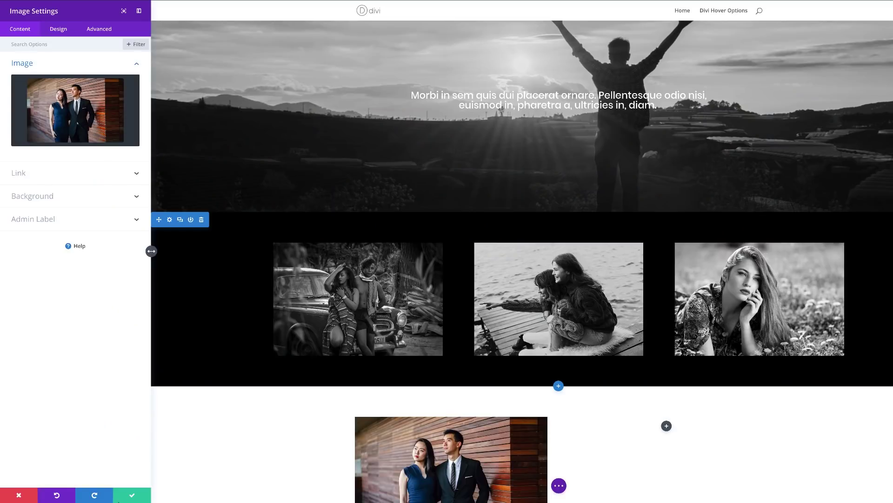
left_click(131, 495)
Add a Text module to the empty second column beside the couple's photo
scroll(329, 322, "down", 3)
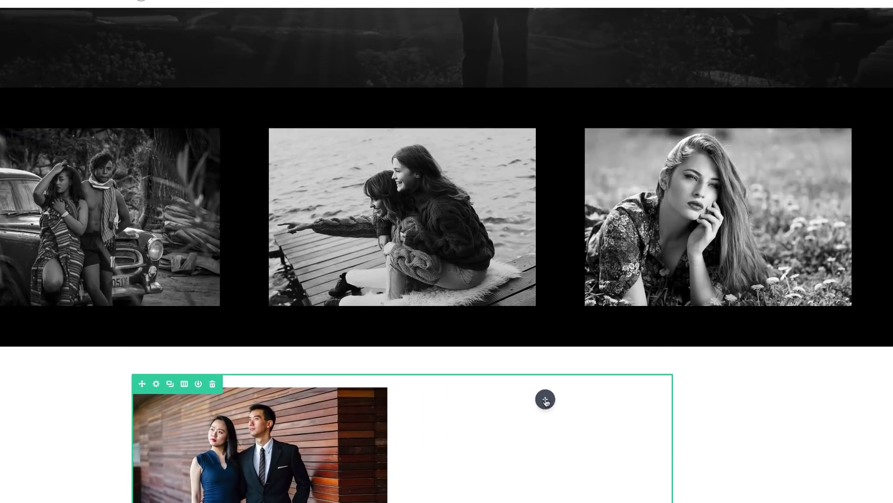
left_click(588, 321)
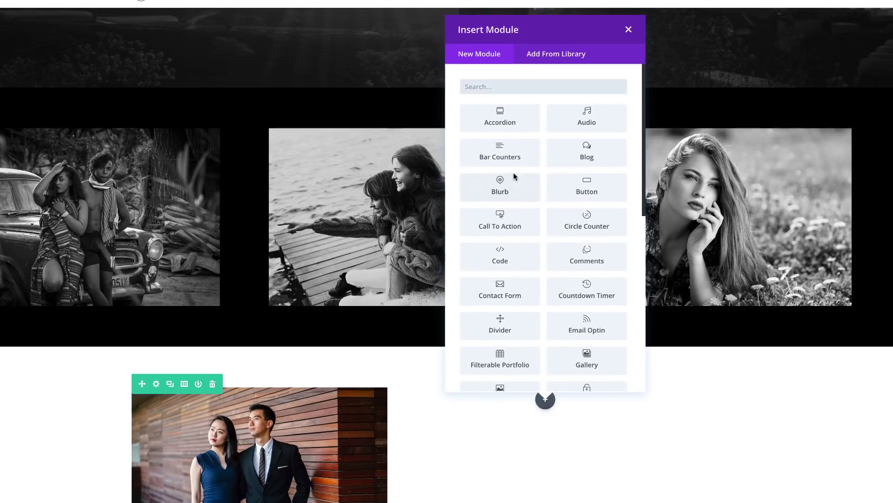
type("text")
left_click(498, 121)
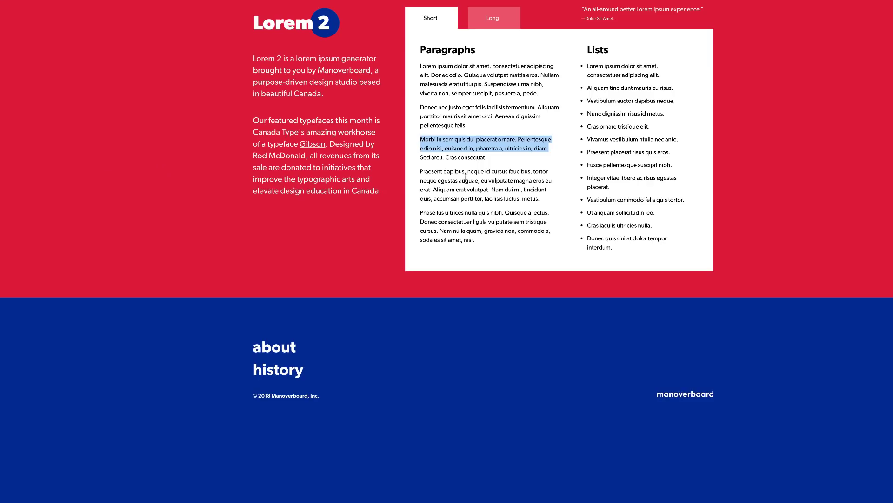
Copy the "Donec nec justo" and "Morbi in sem" paragraphs from the Lorem 2 page and replace the module's placeholder text with them
left_click(466, 184)
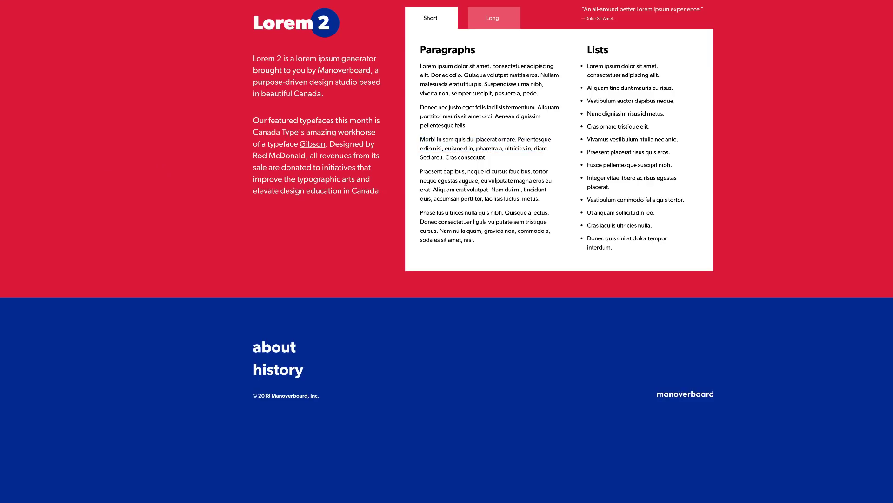
left_click_drag(420, 65, 549, 190)
left_click(434, 125)
left_click_drag(420, 107, 492, 157)
key("ctrl+c")
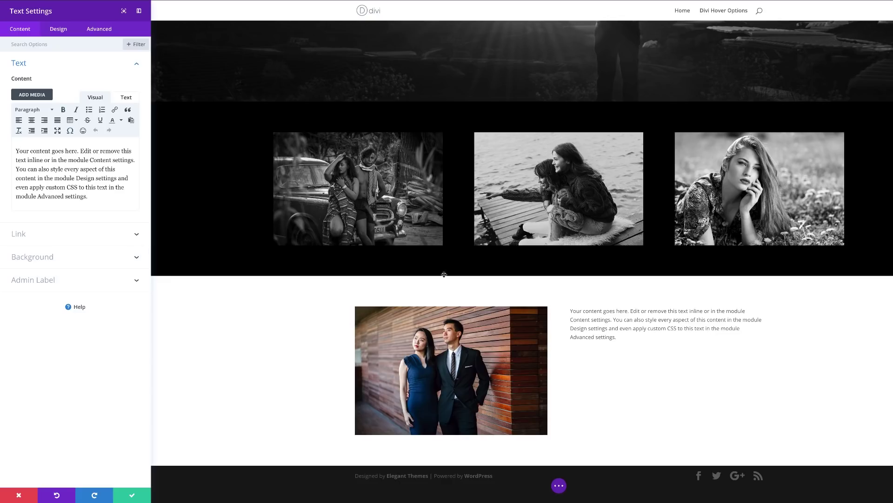
key("ctrl+a")
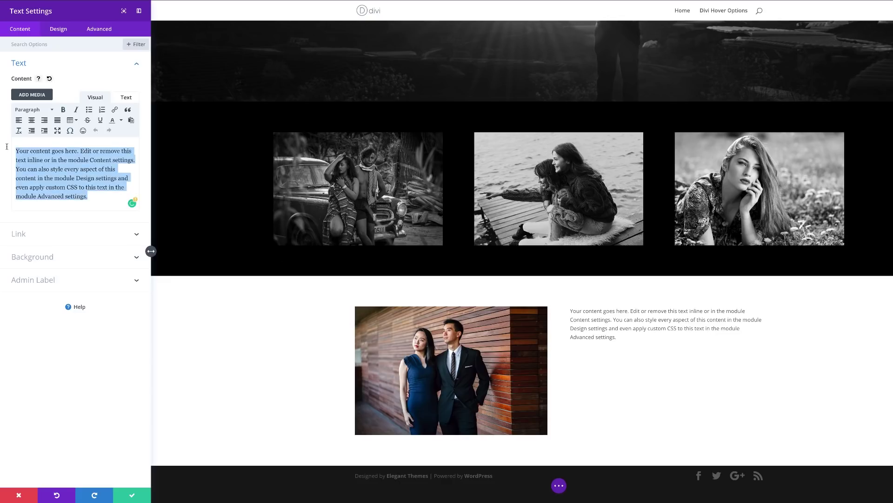
key("ctrl+v")
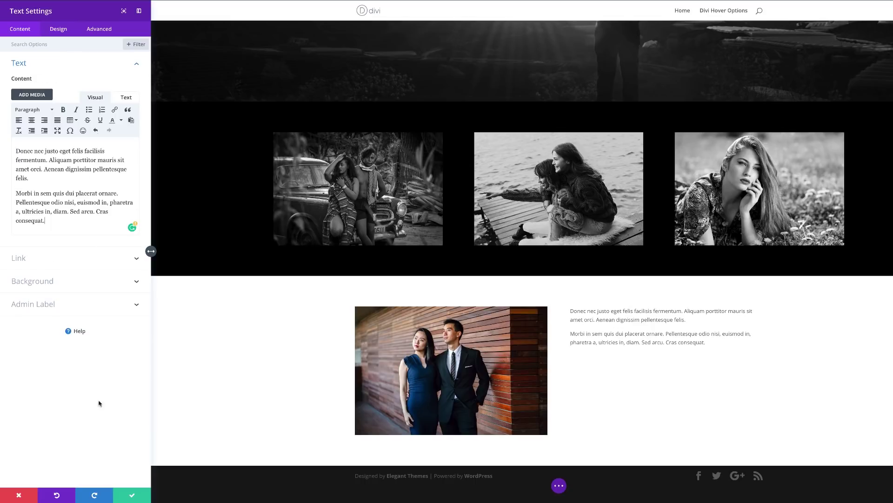
Set the module's text size to 18px and its font to Poppins, and save the module
left_click(58, 31)
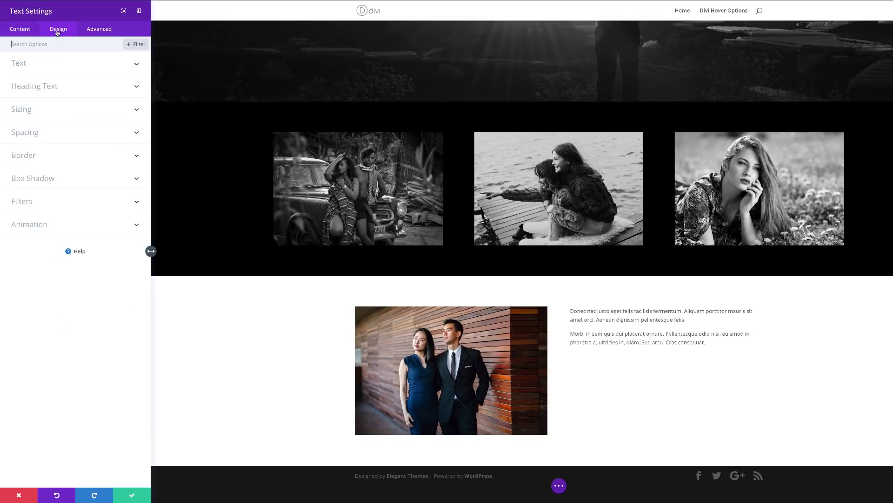
left_click(25, 65)
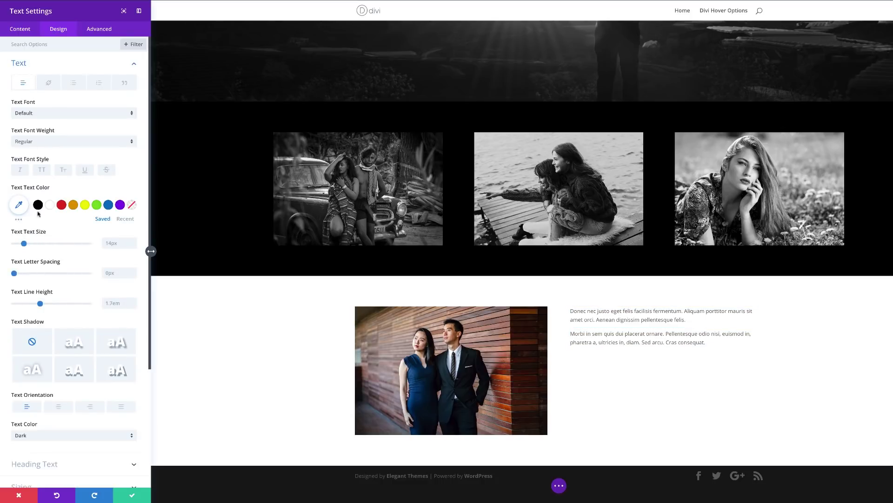
left_click_drag(26, 245, 27, 245)
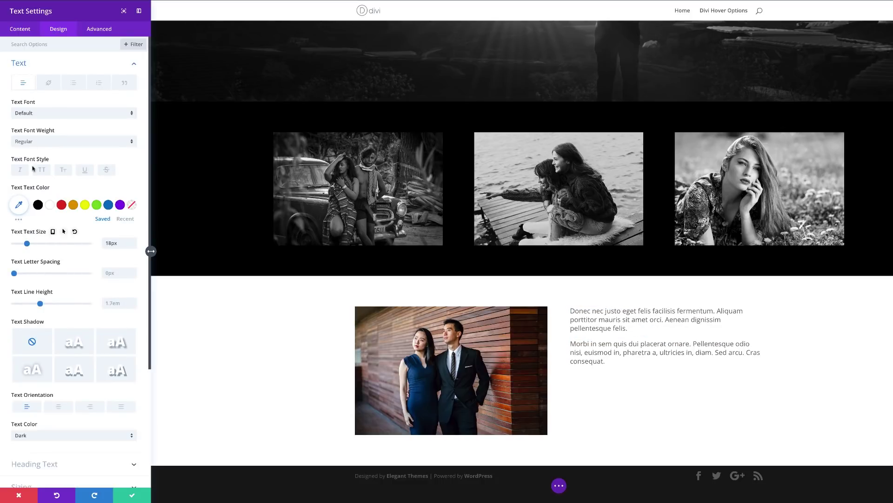
left_click(30, 141)
left_click(33, 113)
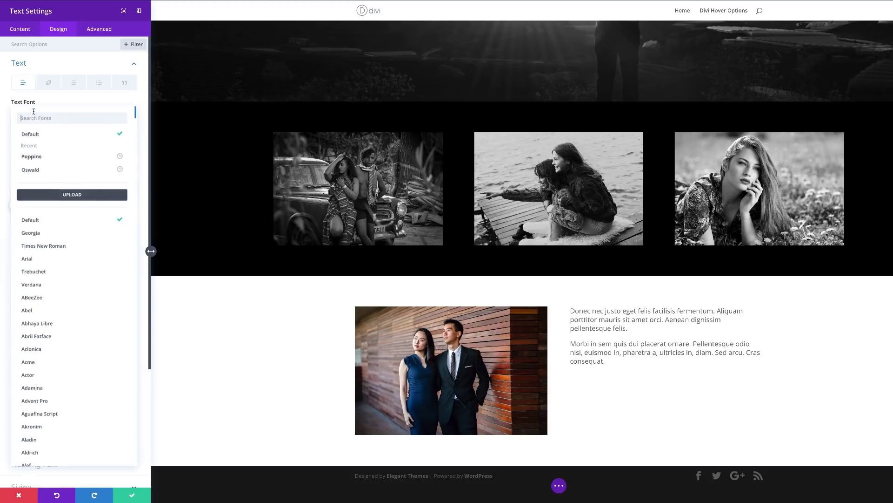
left_click(33, 113)
left_click(36, 114)
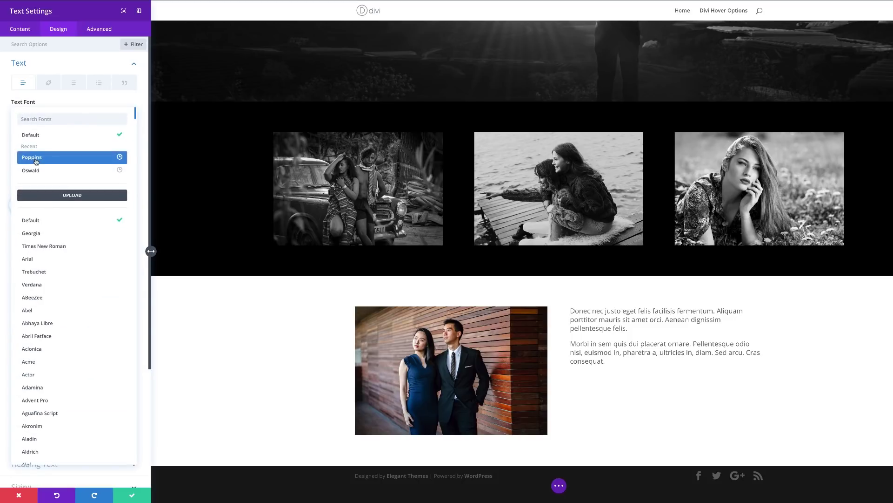
left_click(36, 161)
left_click(131, 494)
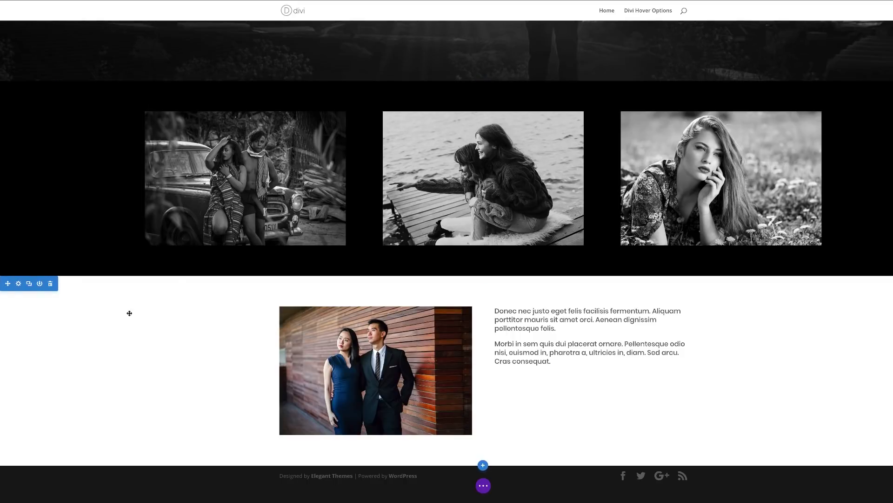
Give the section holding the couple's photo and text a black #000000 background color and save the section
left_click(19, 284)
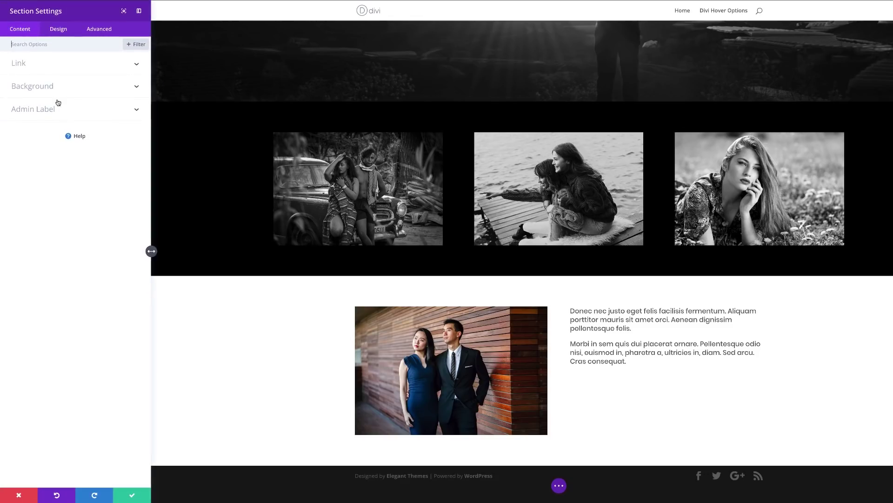
left_click(47, 87)
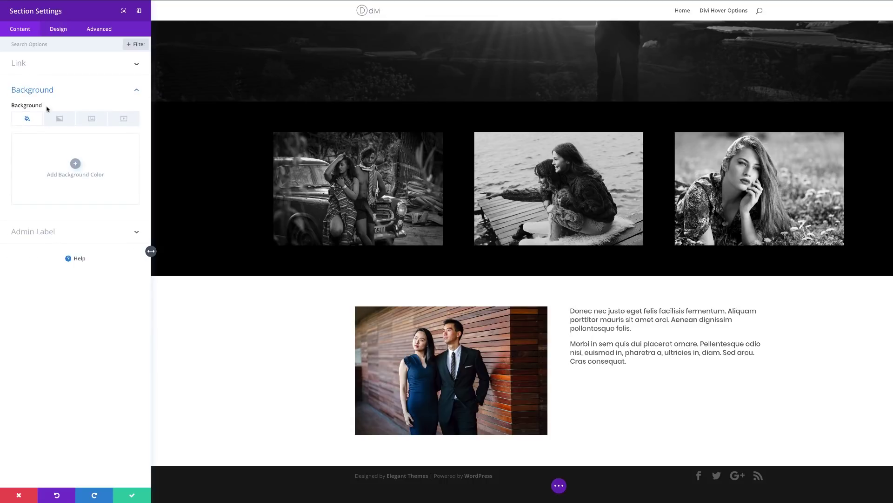
left_click(73, 161)
left_click(26, 209)
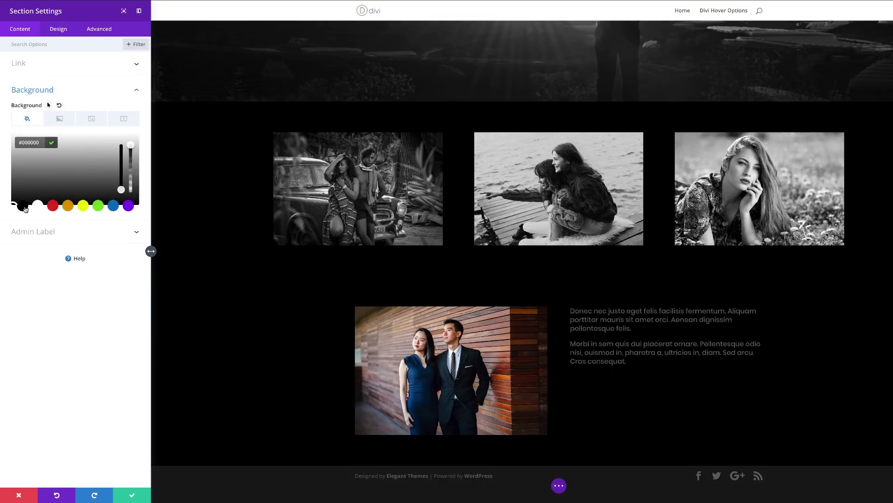
left_click(133, 497)
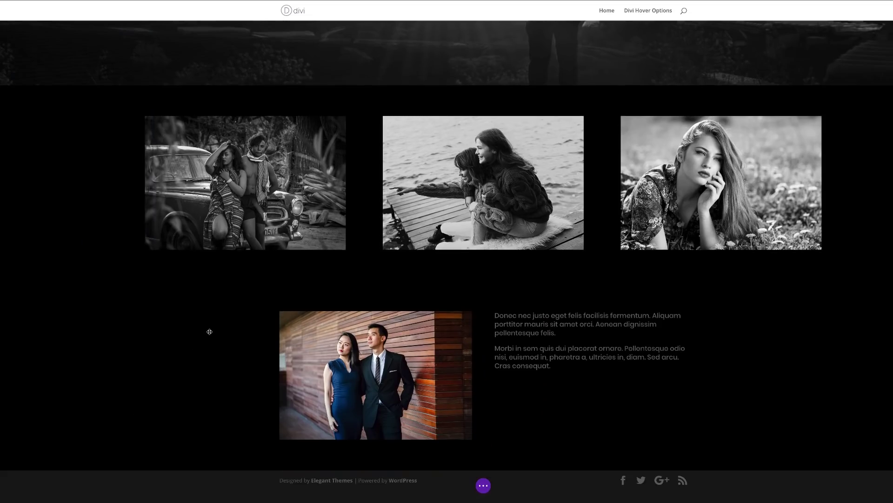
Set the photo-and-text row to a custom width of 70% with equalized column heights, and save the row
scroll(210, 331, "down", 1)
mouse_move(298, 305)
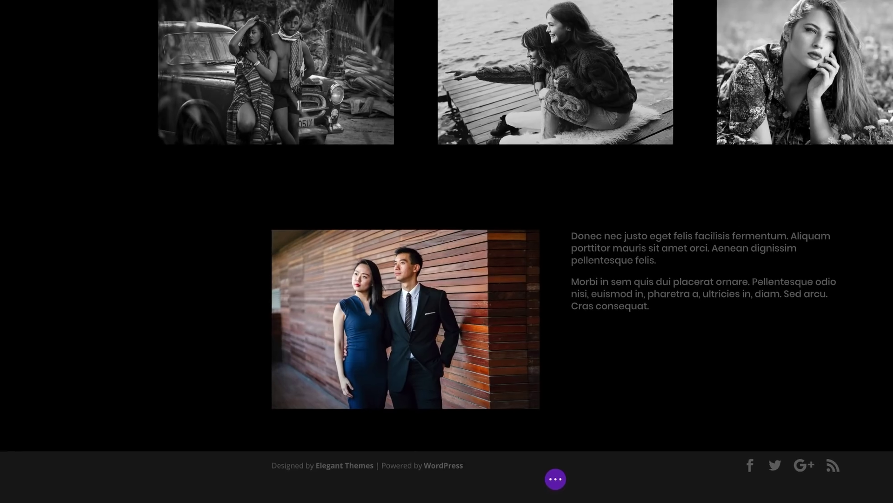
left_click(298, 305)
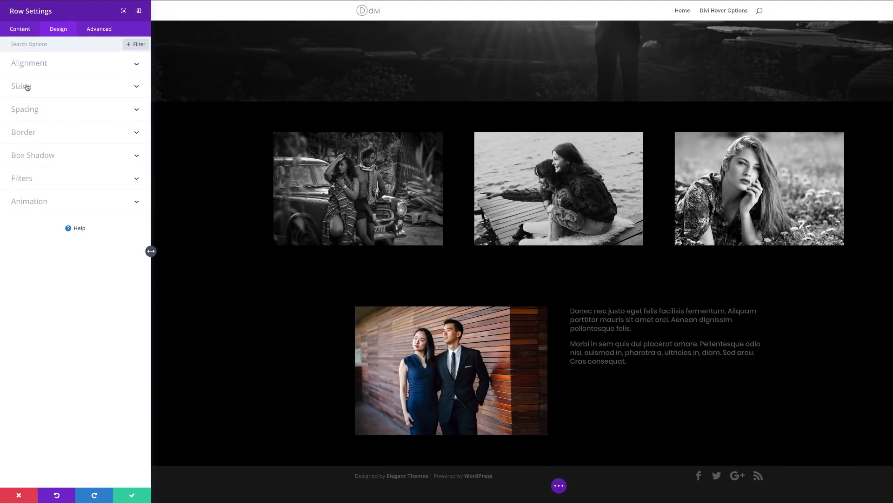
left_click(27, 87)
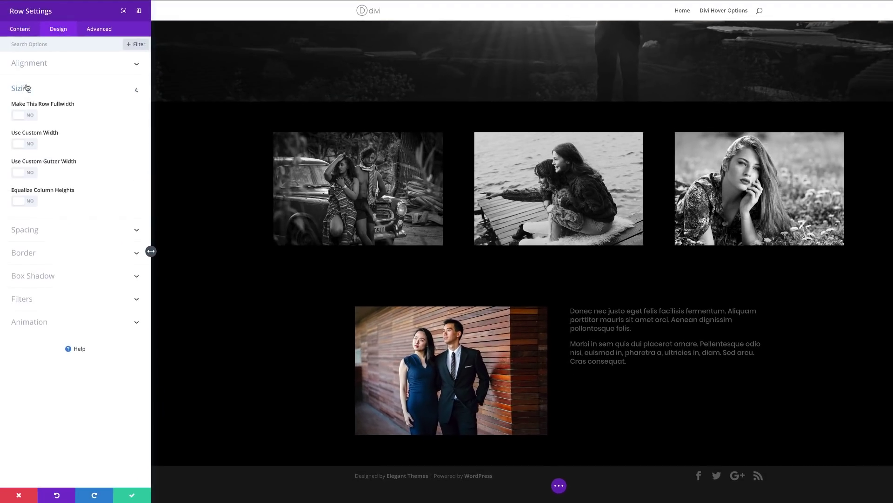
left_click(32, 146)
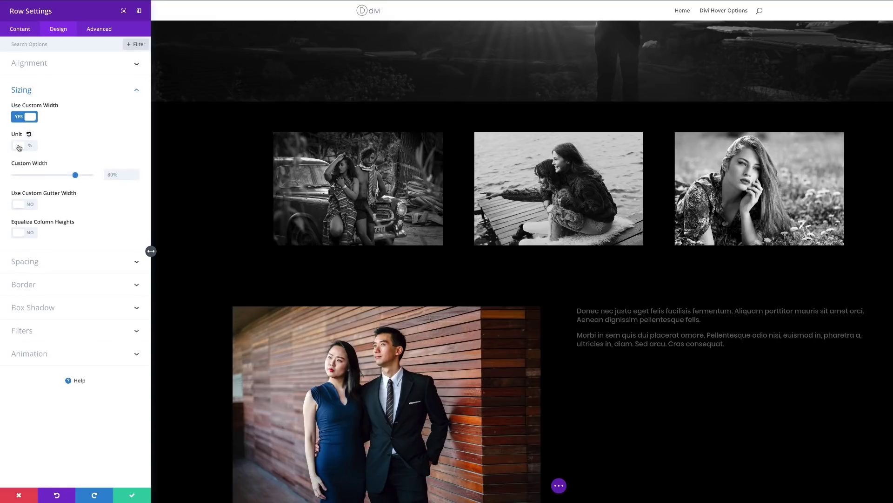
left_click_drag(75, 176, 67, 176)
left_click(33, 235)
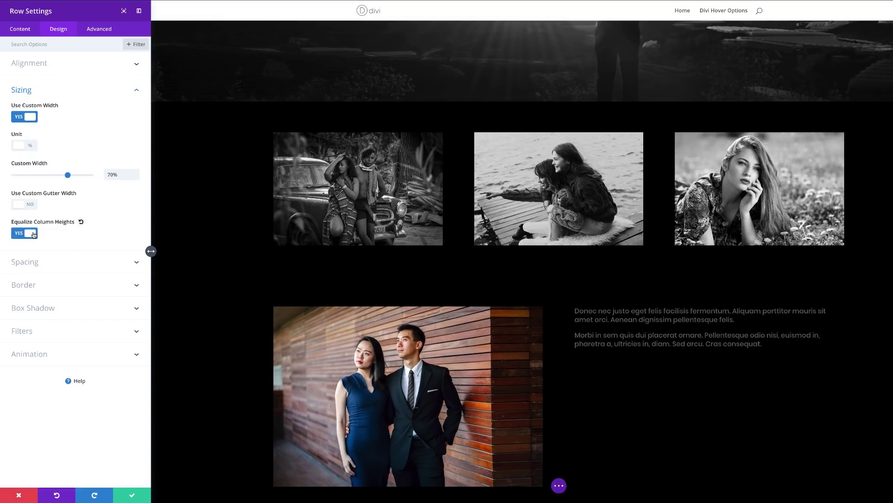
left_click(132, 495)
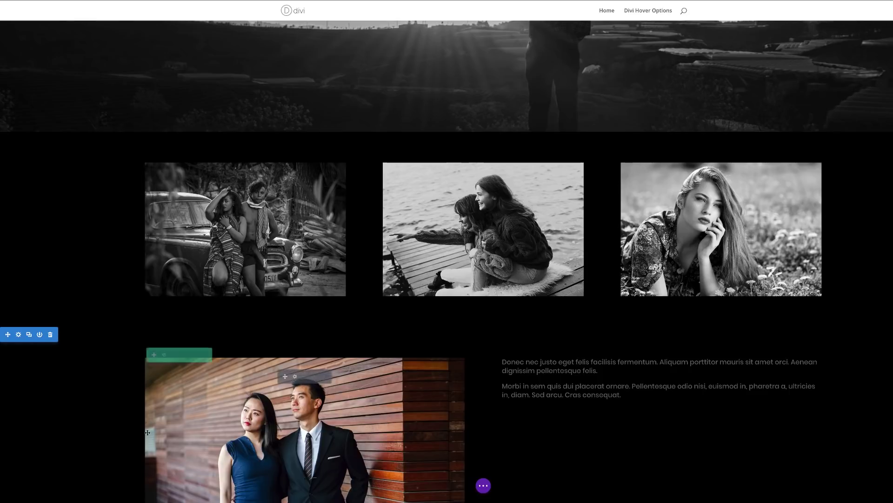
Copy the module styles of the vintage-car image and paste them onto the photo of the couple by the wooden wall
scroll(170, 400, "down", 3)
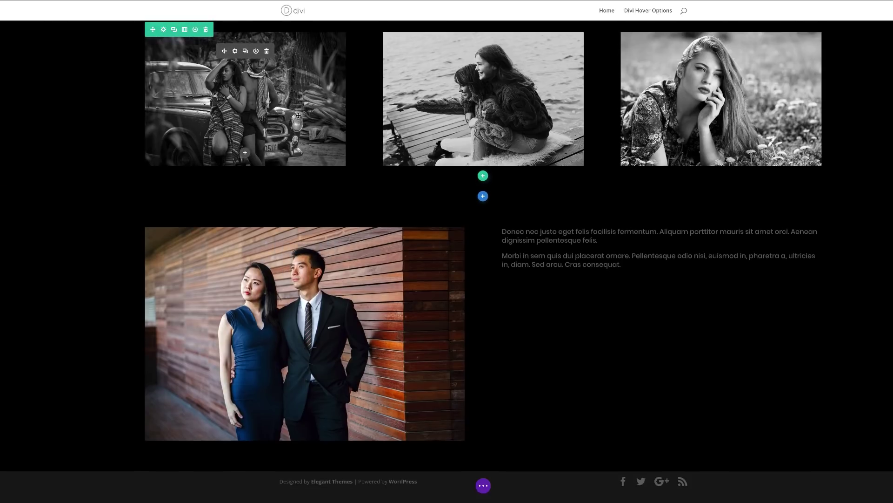
scroll(299, 112, "up", 1)
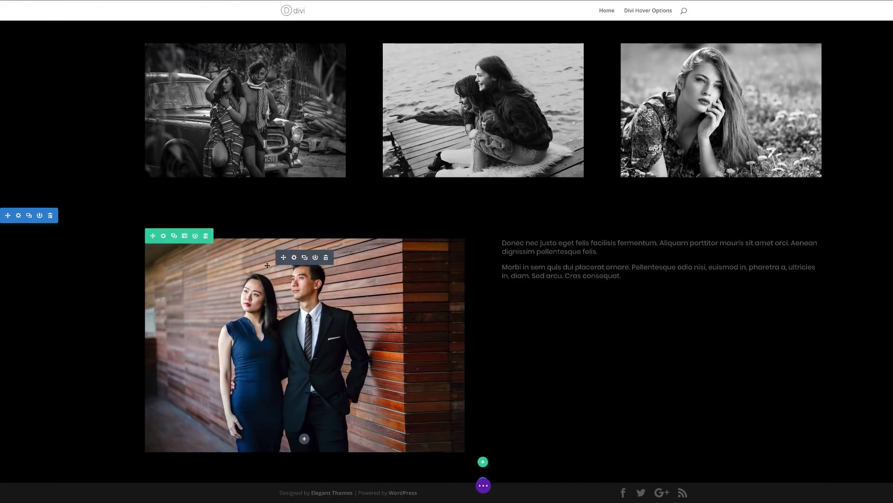
right_click(259, 71)
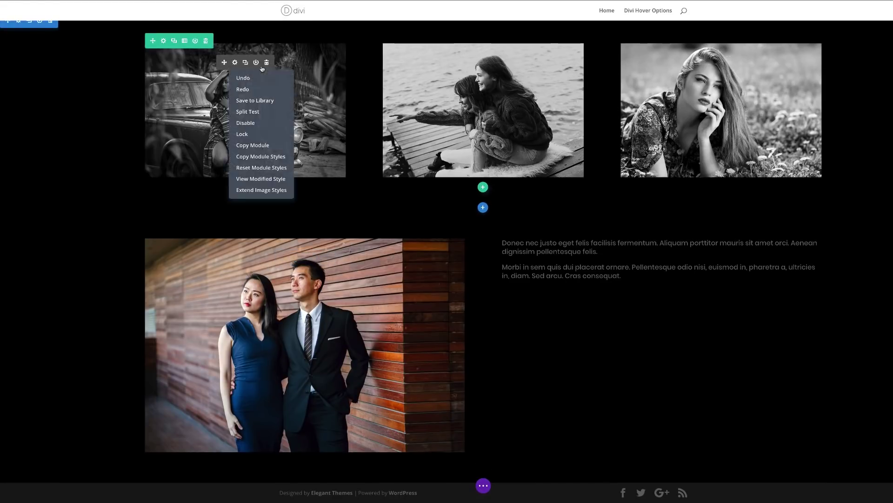
left_click(276, 157)
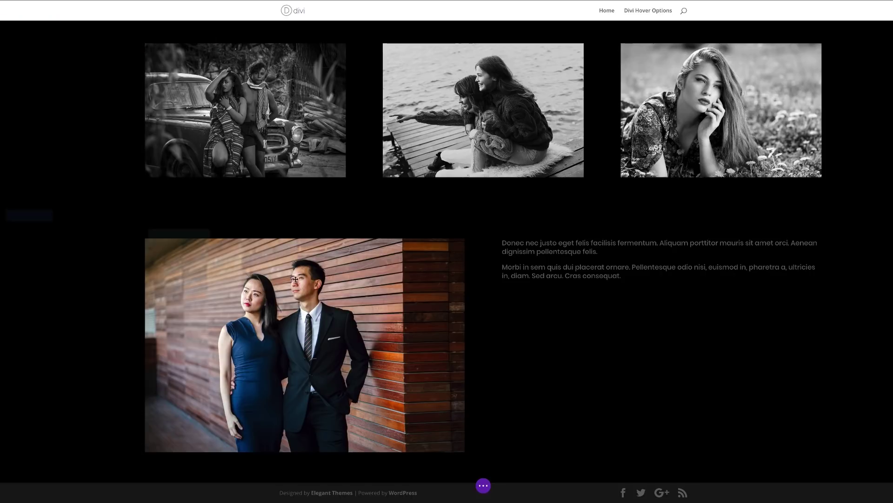
right_click(305, 260)
left_click(308, 212)
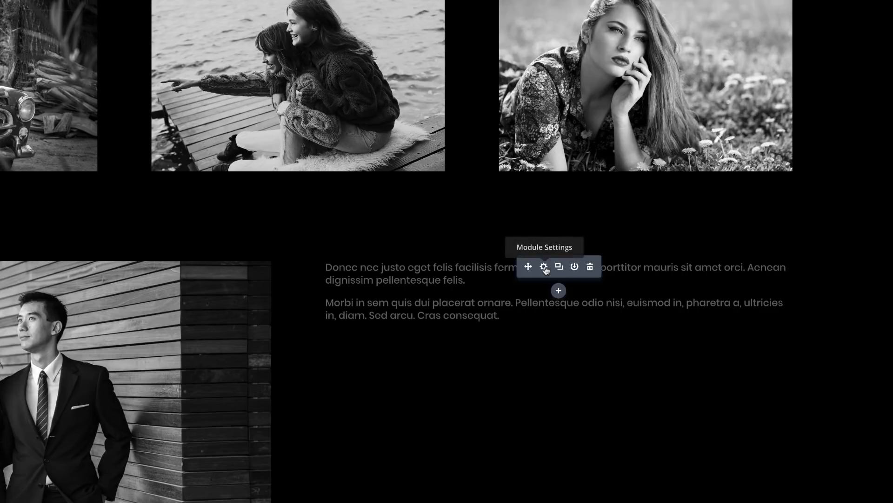
Enable hover options for the text module's background beside the couple's photo and set its hover color to red #e02b20
left_click(544, 267)
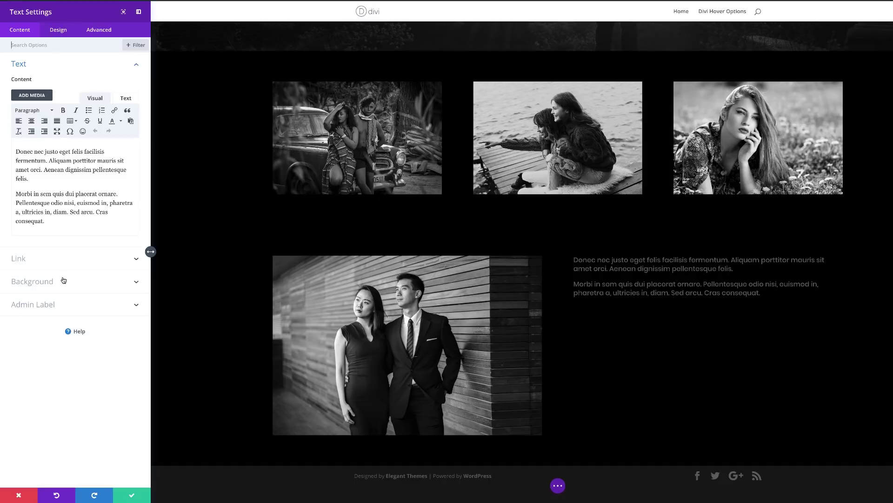
left_click(49, 281)
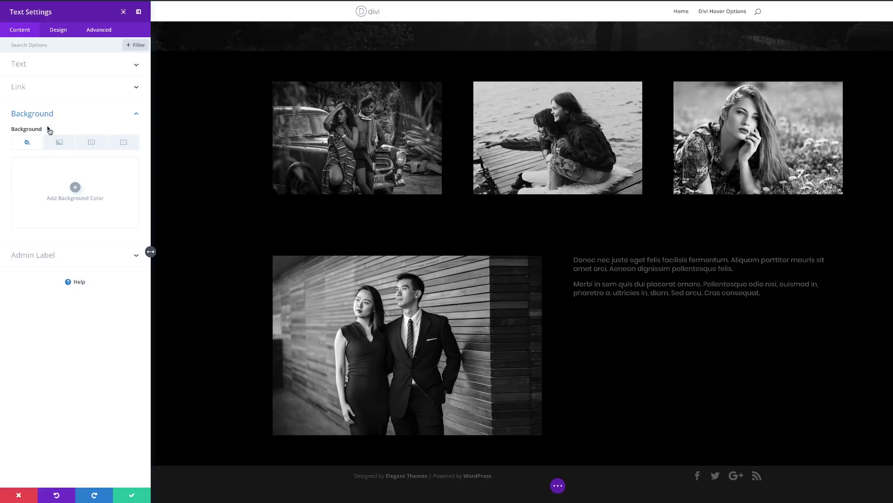
left_click(49, 130)
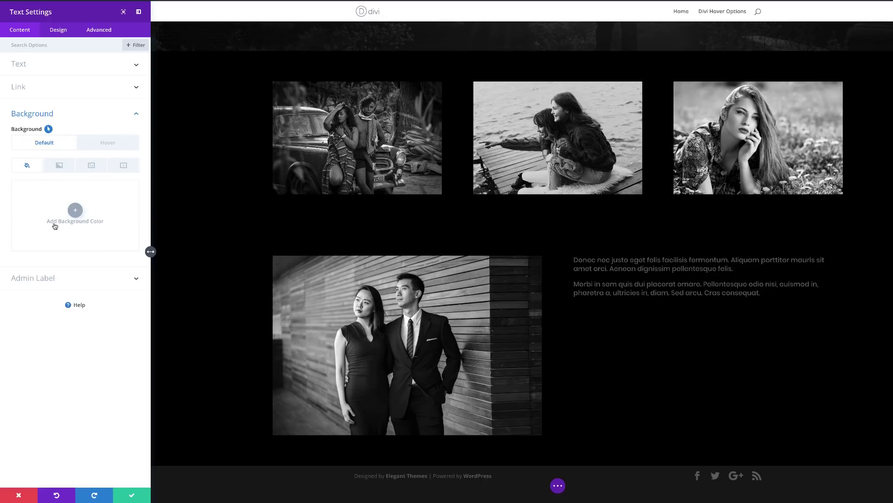
left_click(107, 143)
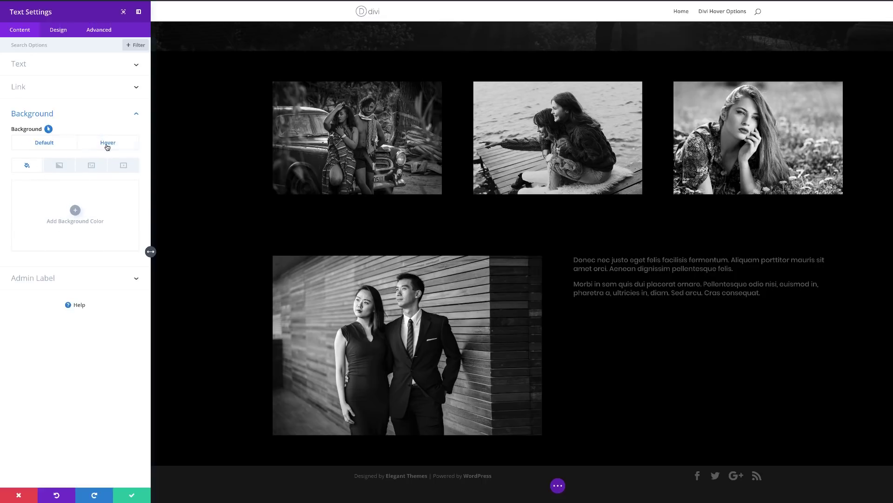
left_click(75, 210)
left_click(55, 253)
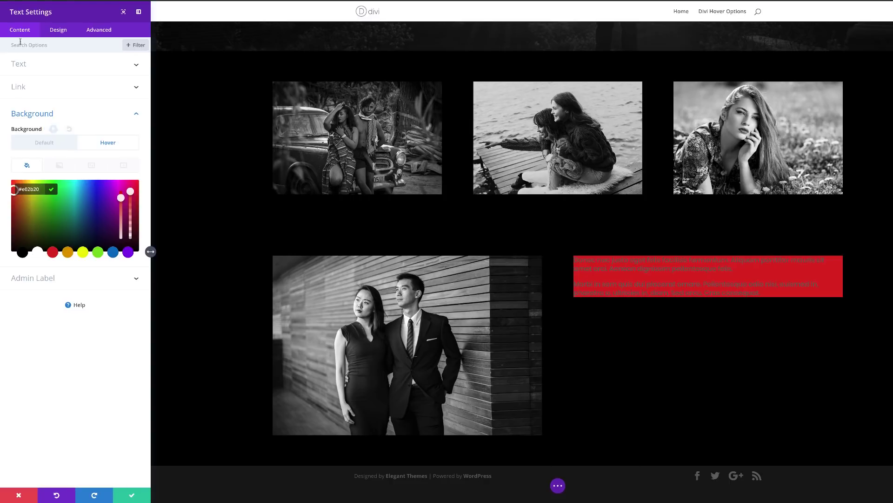
Set the text module's custom padding to 3% on all four sides
left_click(60, 31)
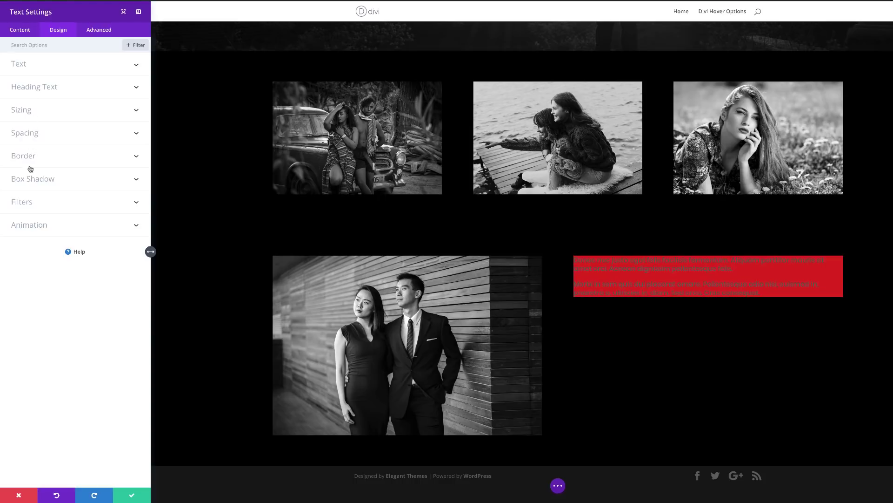
left_click(35, 136)
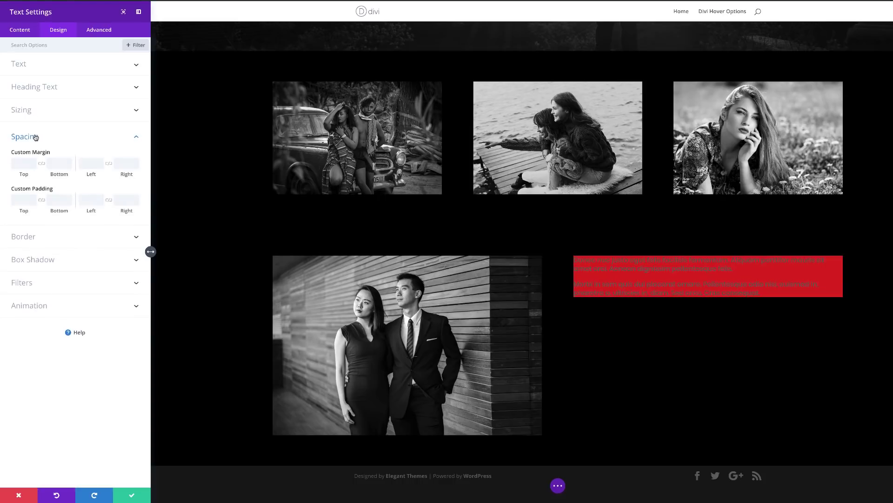
left_click(20, 198)
type("3")
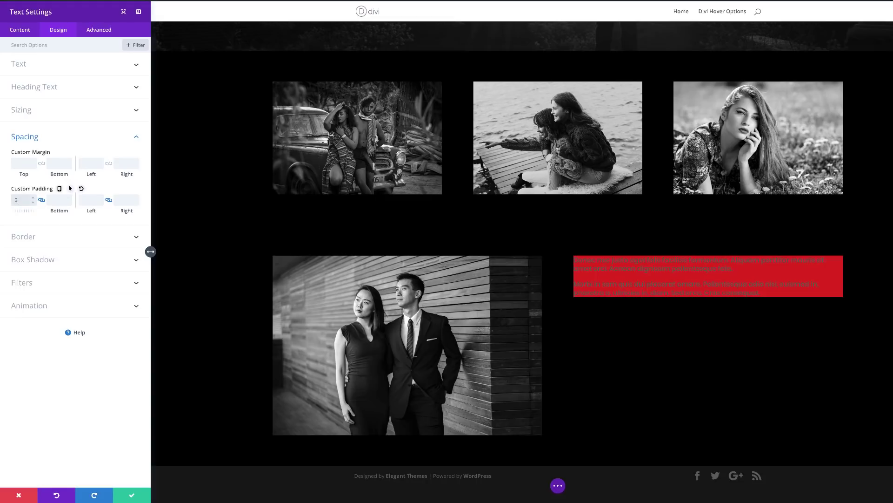
type("%")
left_click(85, 200)
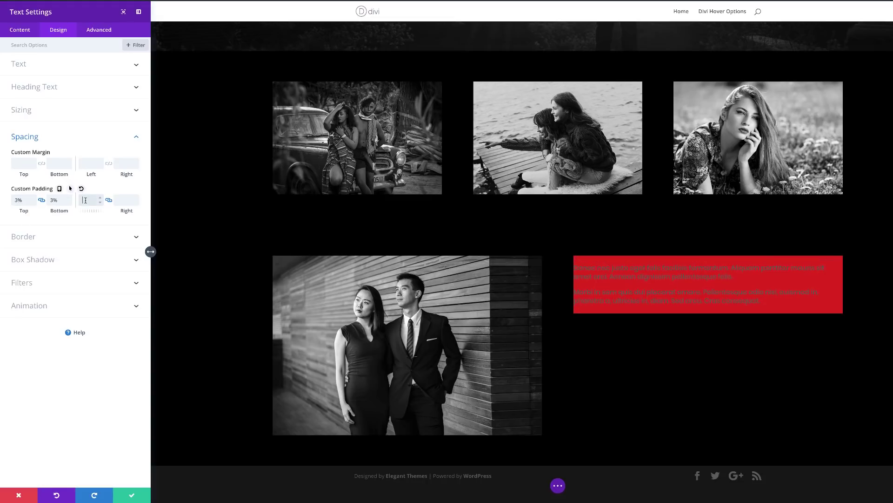
type("3%")
Change the text module's custom padding to 4% for top, bottom, left and right
key("shift+Tab")
key("shift+Tab")
type("4%")
key("Tab")
key("Tab")
type("4%")
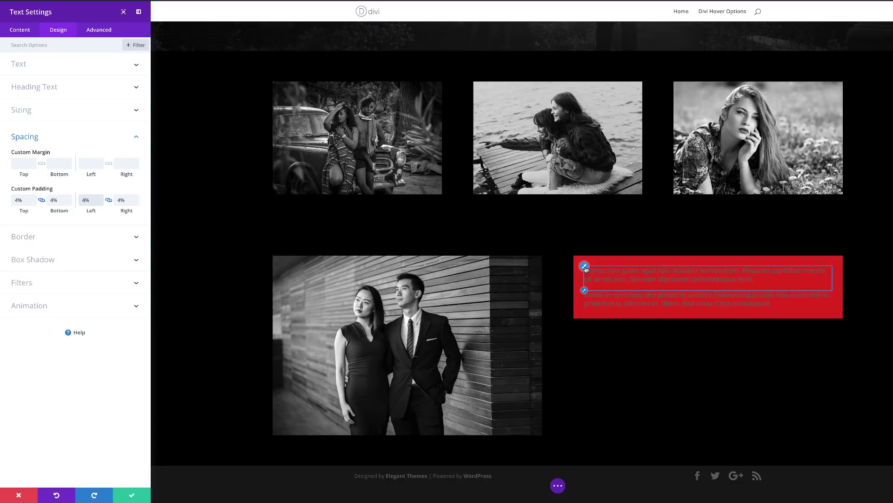
Enable hover options for the module's text color and set the hover text color to white
left_click(585, 267)
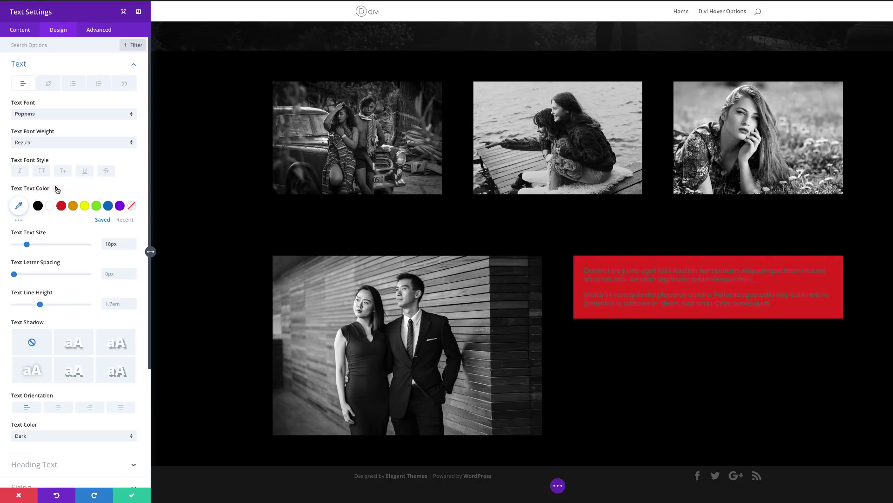
left_click(56, 188)
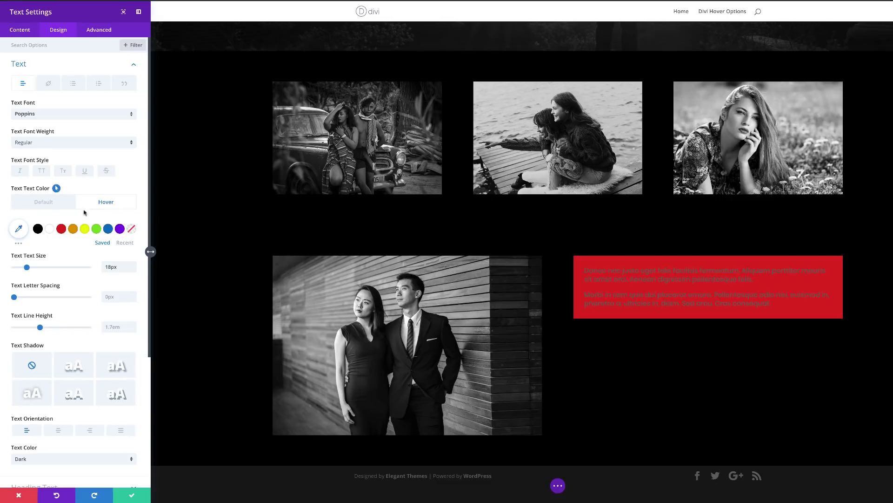
left_click(50, 230)
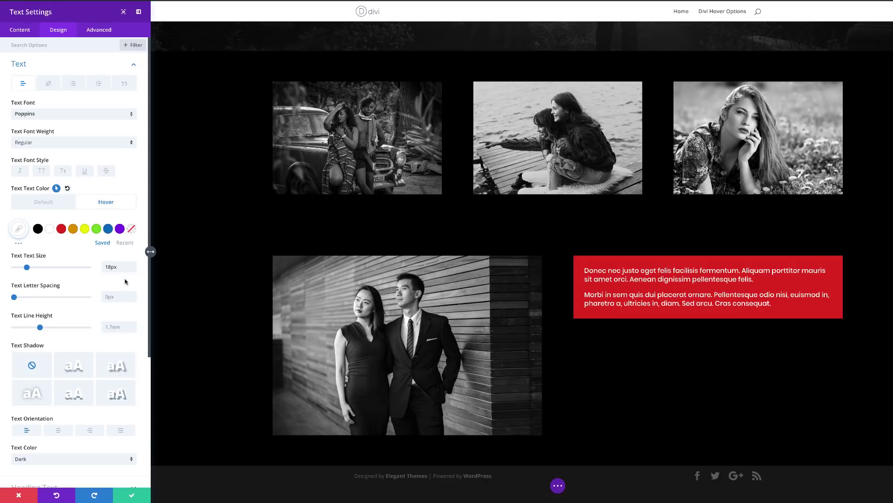
Compare the text color's default and hover states in the preview, and save the text module
left_click(46, 204)
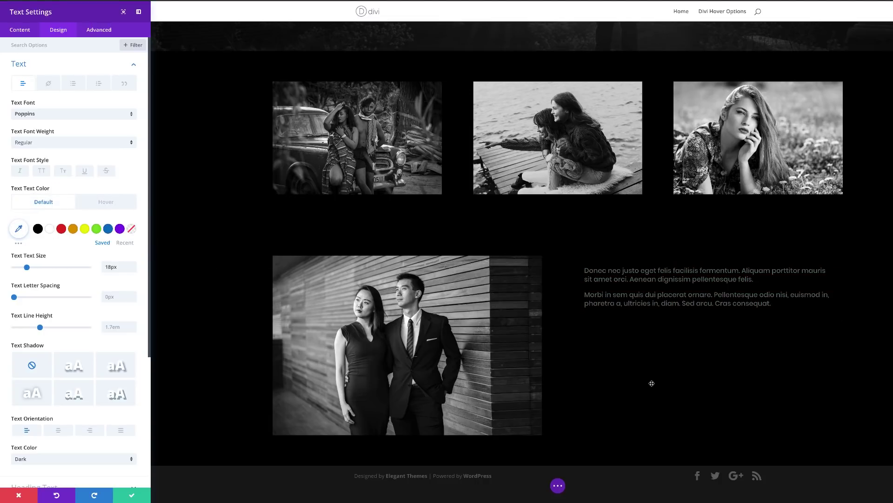
left_click(106, 203)
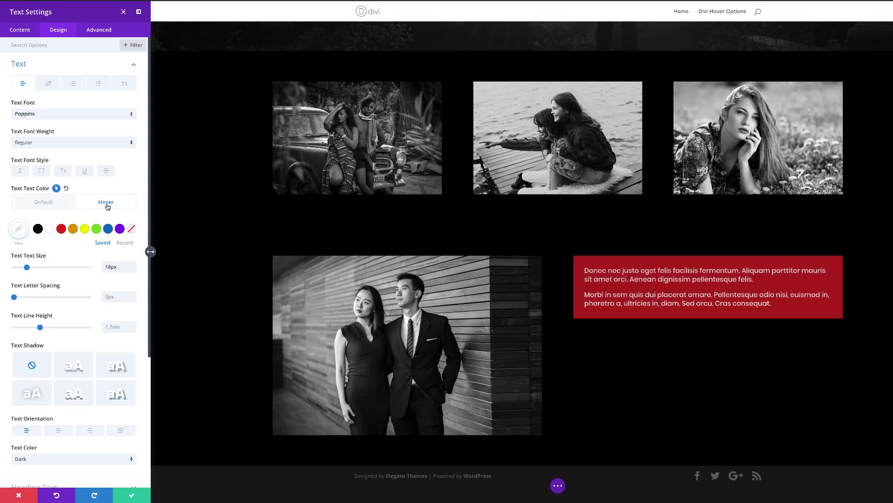
left_click(56, 202)
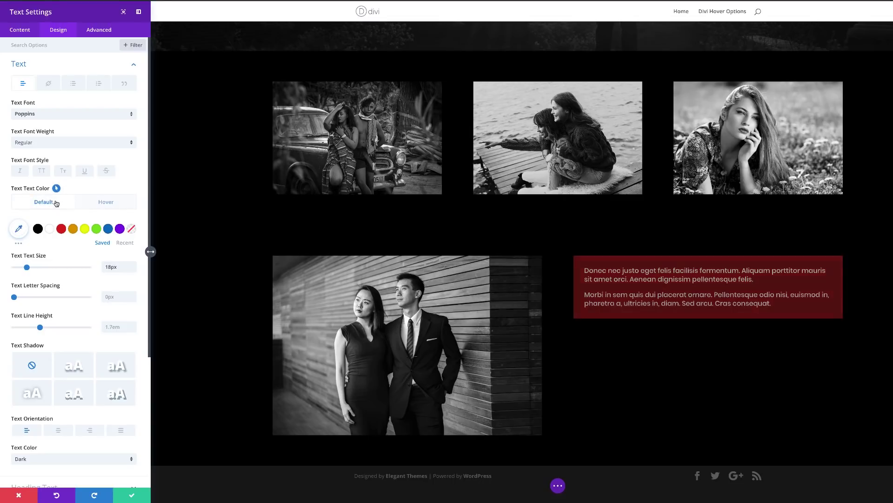
left_click(97, 205)
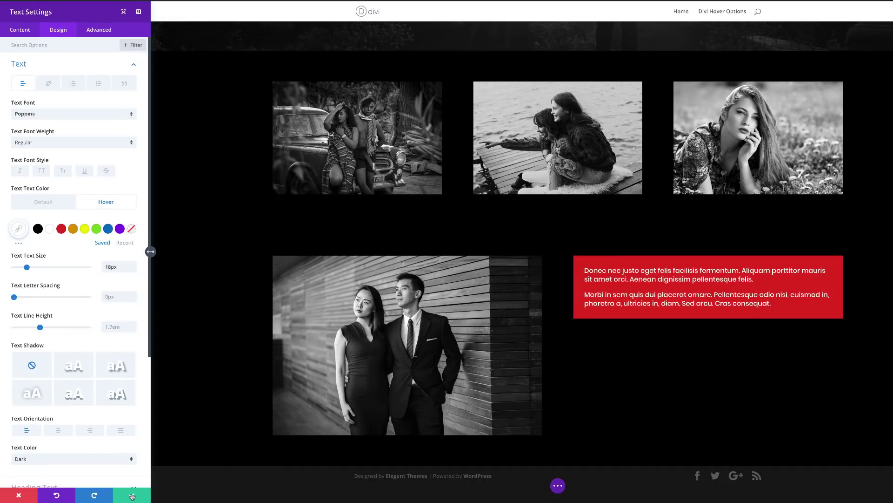
left_click(132, 496)
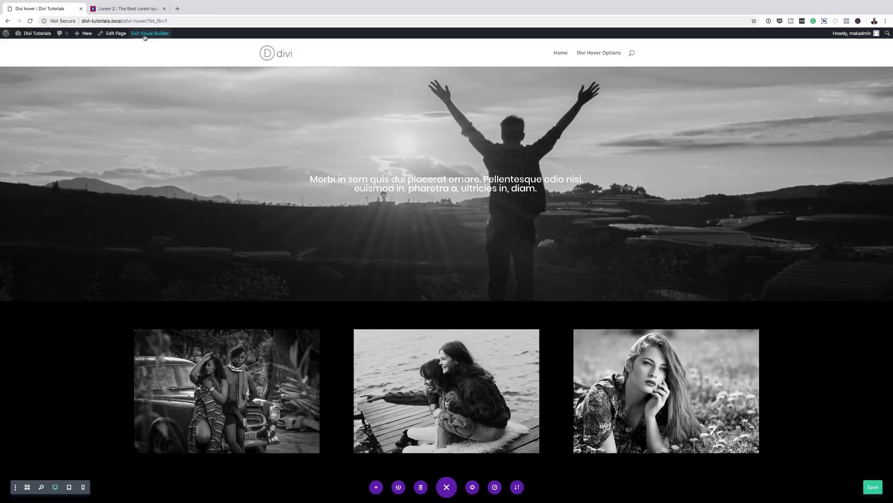
Exit the Visual Builder and check the image row's hover effect and the photo-and-text section on the live page
left_click(152, 34)
scroll(265, 168, "down", 4)
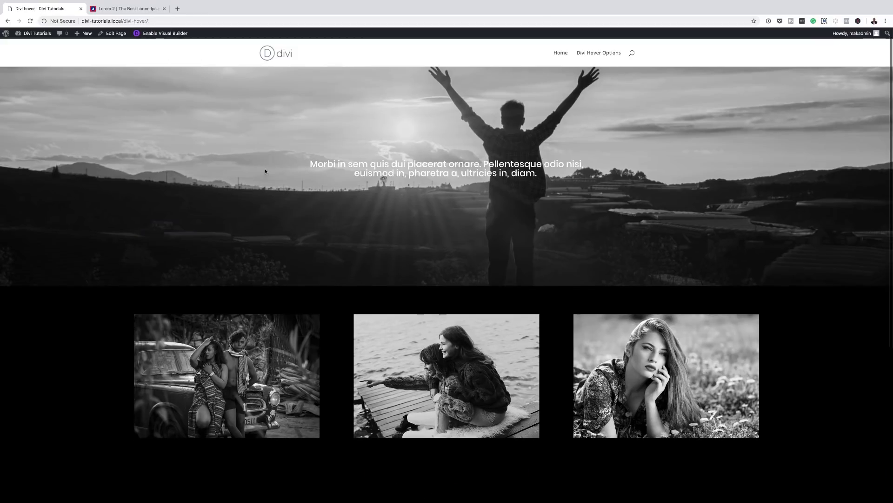
scroll(158, 186, "down", 1)
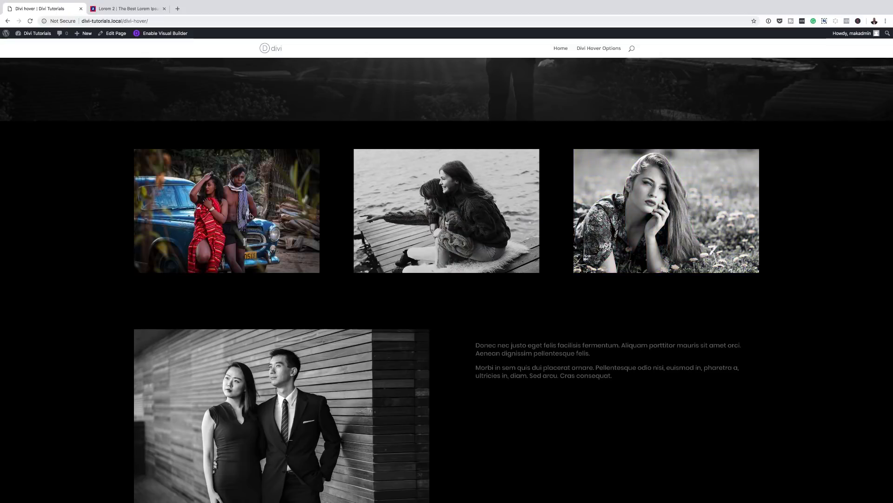
Check the text block's hover background and review the sunset, image-row and photo-and-text sections on the live page
scroll(49, 313, "down", 3)
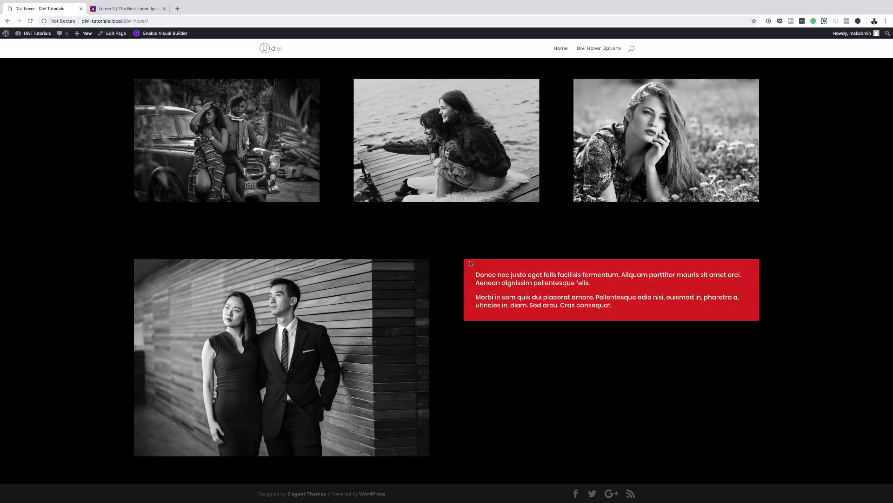
scroll(520, 356, "up", 5)
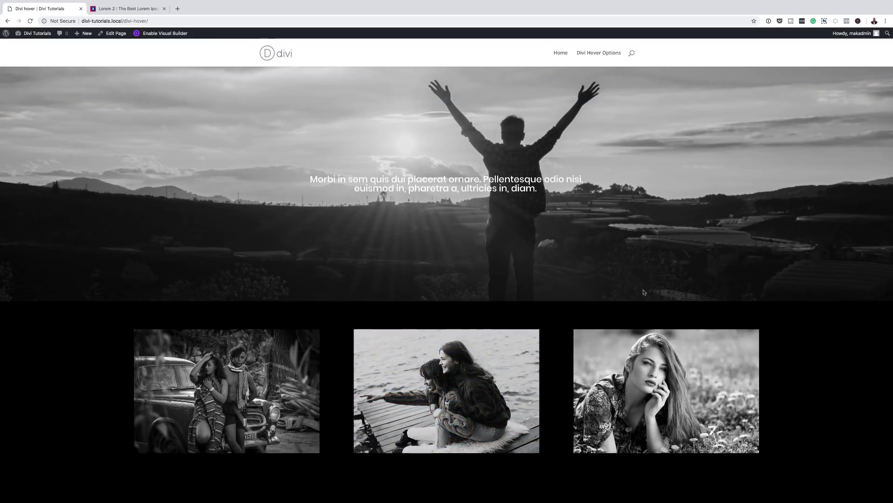
scroll(670, 405, "down", 5)
scroll(672, 406, "up", 5)
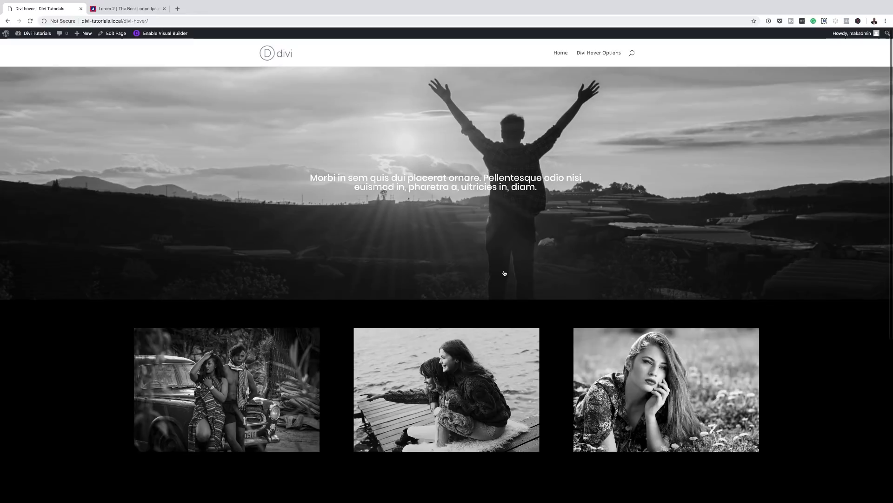
scroll(505, 274, "down", 5)
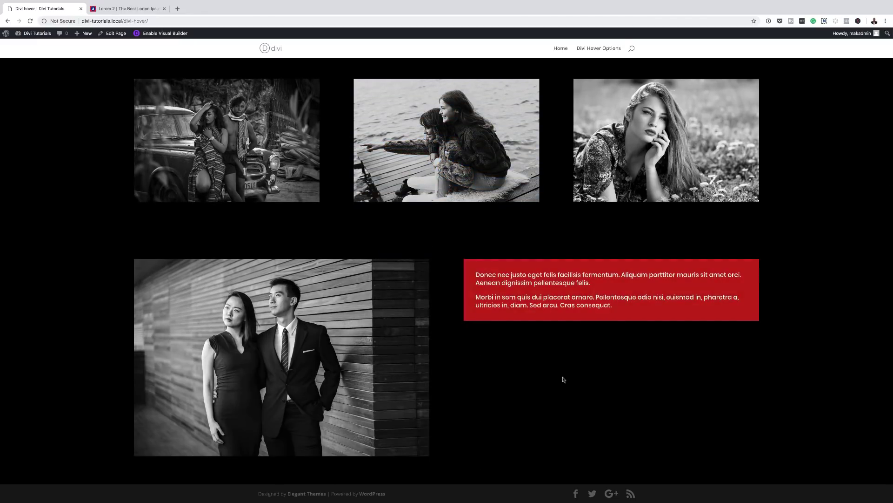
scroll(549, 404, "up", 5)
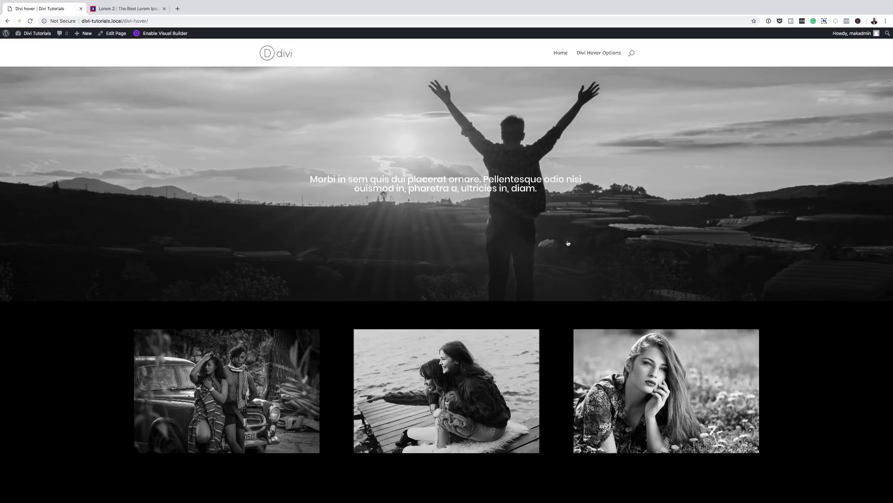
Enable the Visual Builder and insert a fullwidth section with a Fullwidth Header module between the image row and the photo-and-text section
left_click(165, 33)
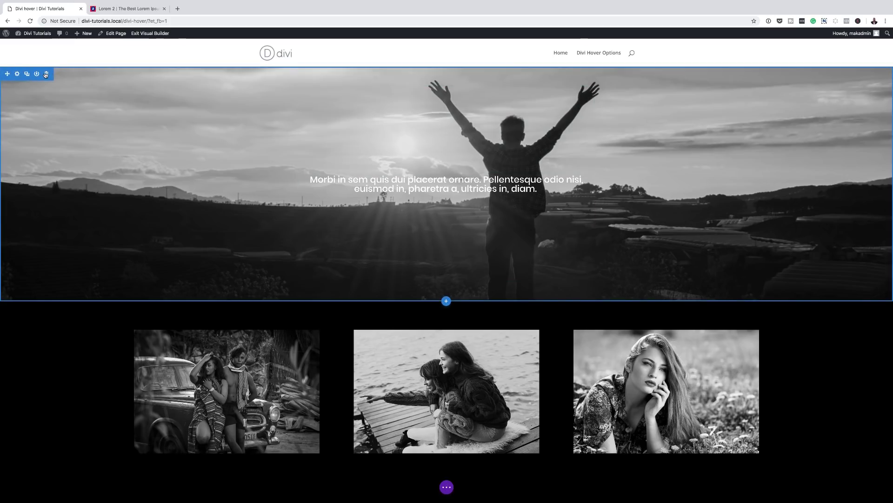
scroll(446, 252, "down", 5)
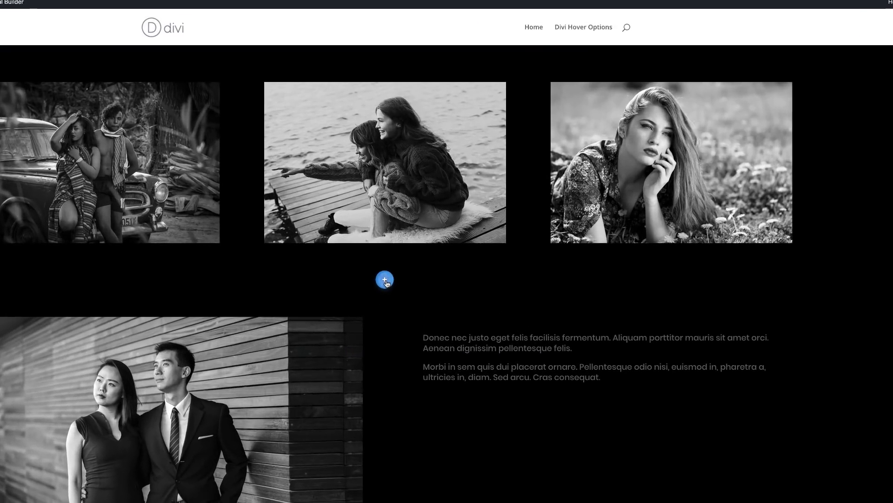
left_click(447, 249)
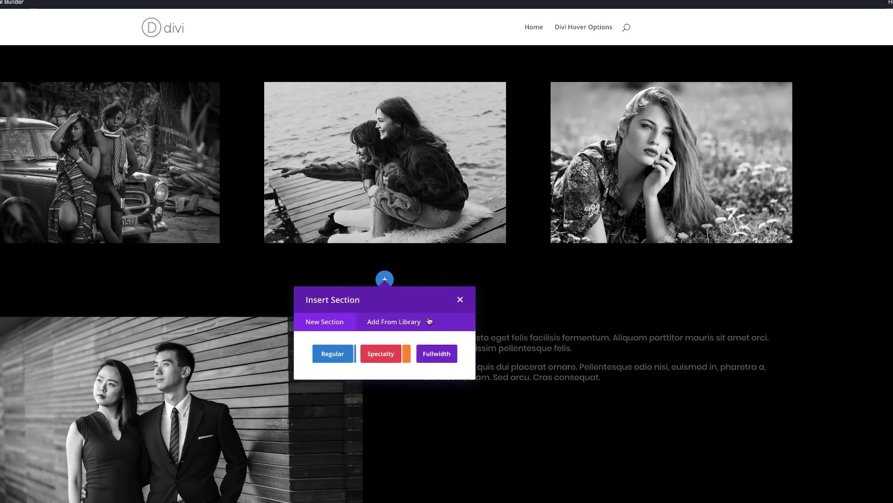
left_click(439, 356)
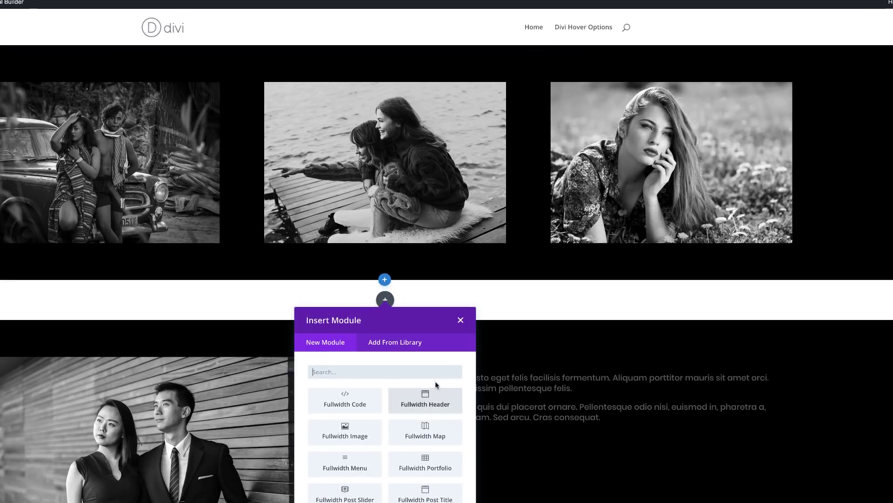
left_click(437, 406)
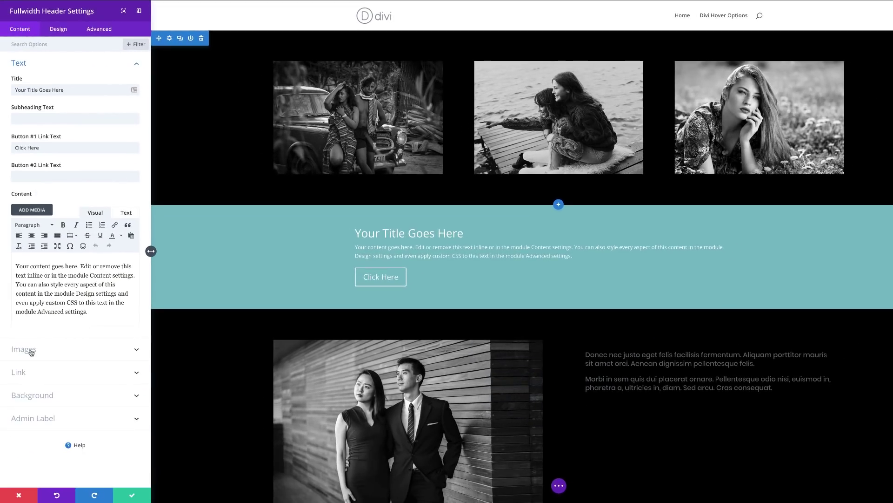
Copy "Praesent dapibus" from the Lorem 2 page and use it as the fullwidth header's title
left_click(28, 374)
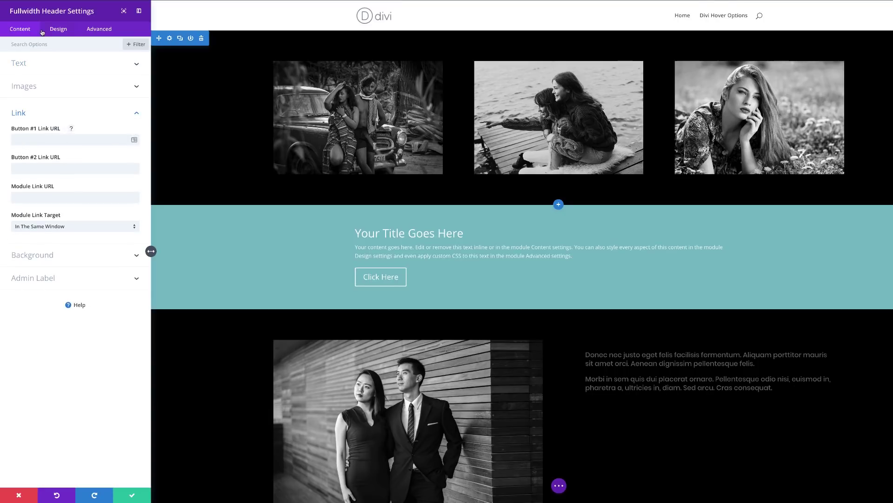
left_click(31, 67)
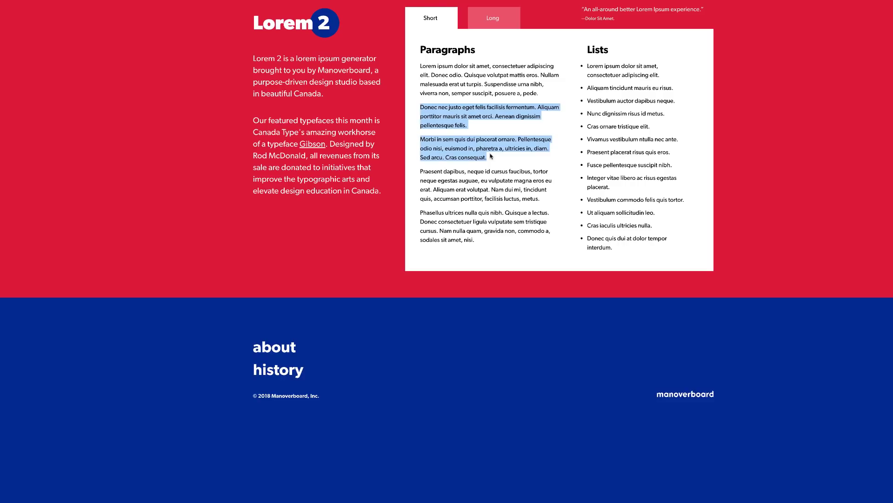
left_click(442, 160)
left_click_drag(421, 170, 463, 171)
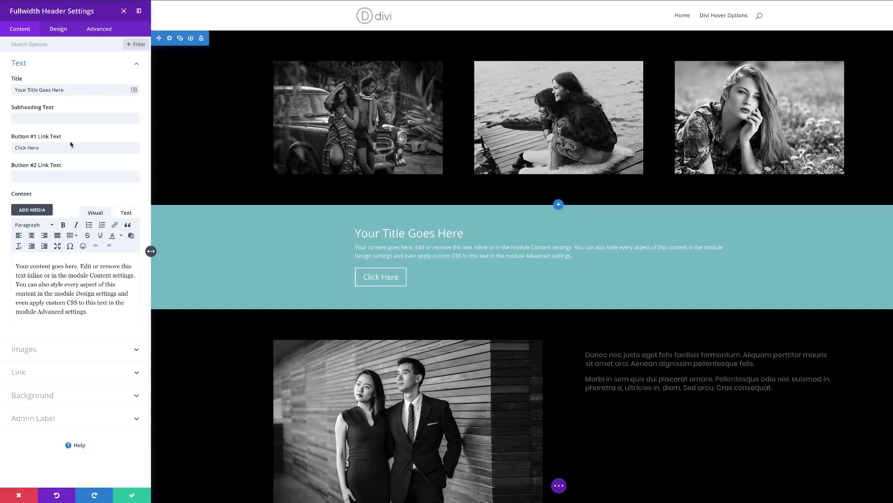
triple_click(77, 92)
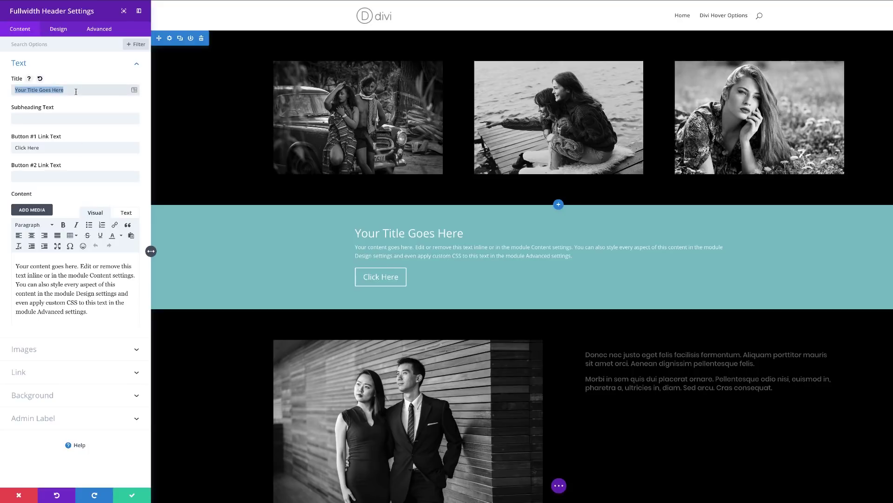
type("Praesent dapibus")
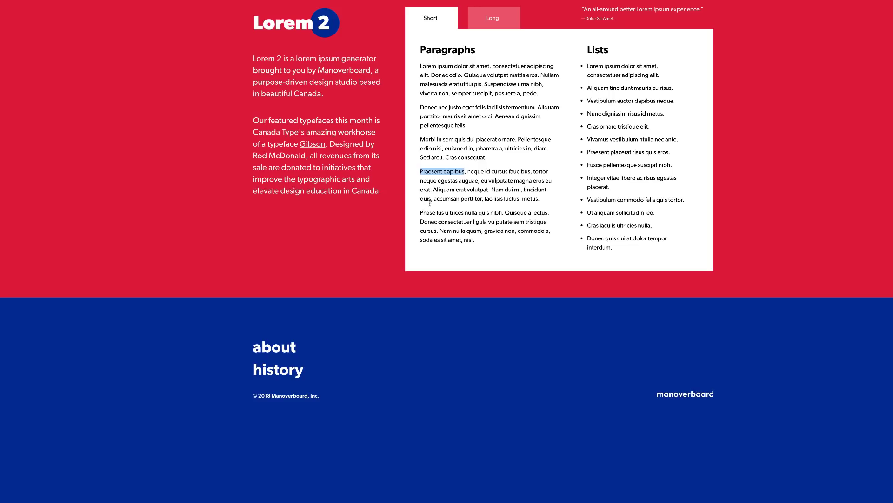
Replace the header's placeholder content with the "Morbi in sem quis" and "Praesent dapibus, neque id" paragraphs from the Lorem 2 page
left_click(450, 184)
left_click(422, 172)
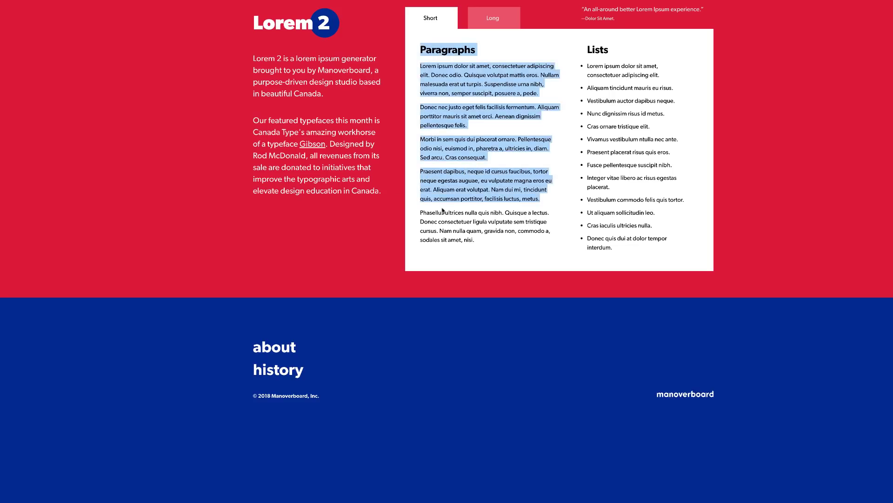
left_click_drag(545, 201, 421, 142)
key("ctrl+c")
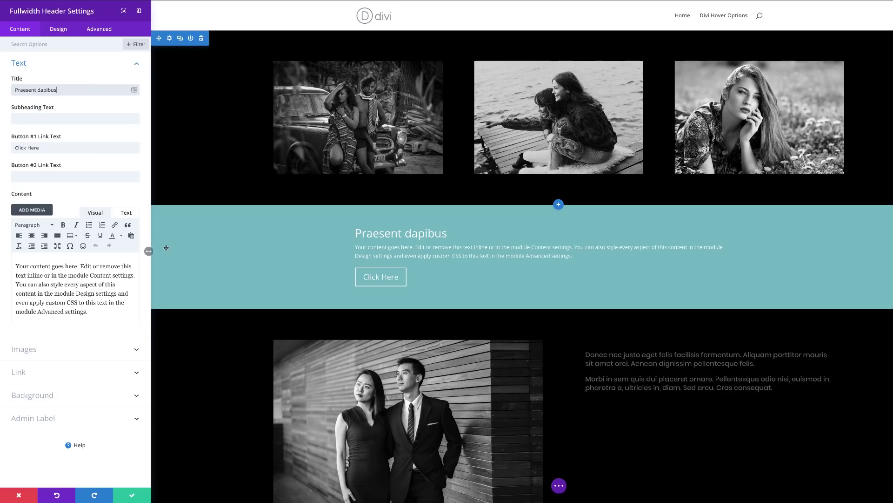
left_click_drag(89, 312, 16, 264)
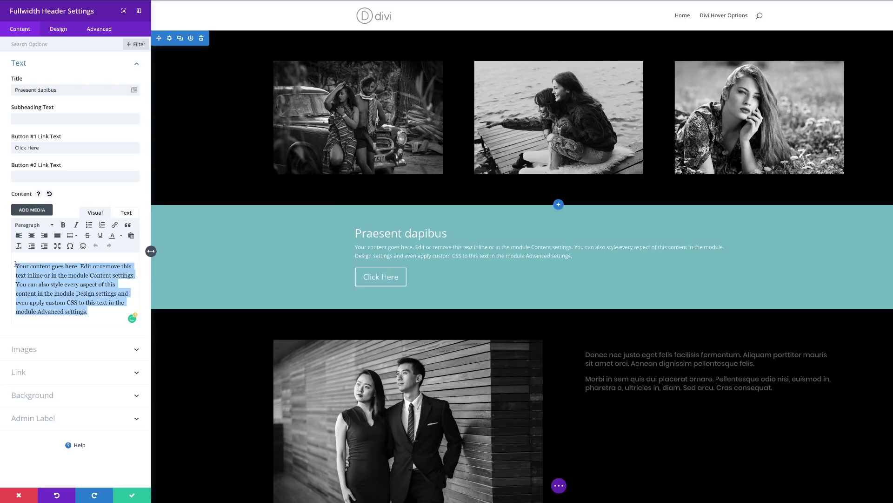
key("ctrl+v")
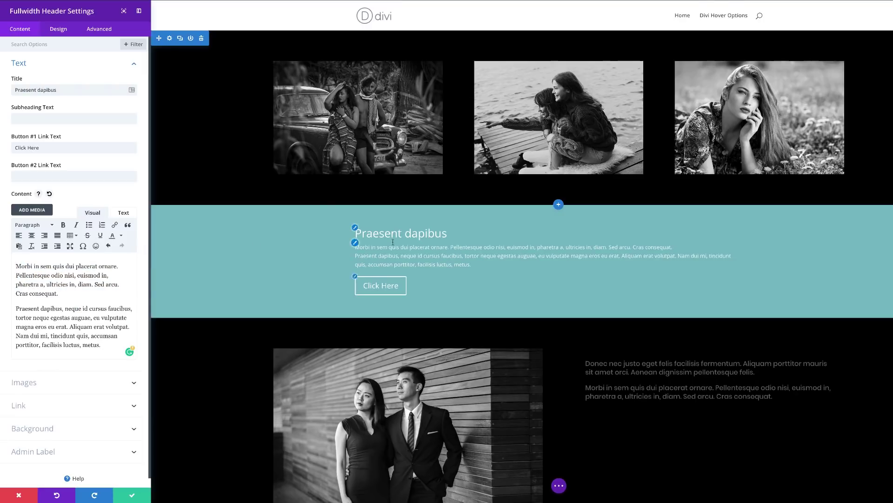
Set the header's title font to Poppins and increase the title text size
left_click(64, 31)
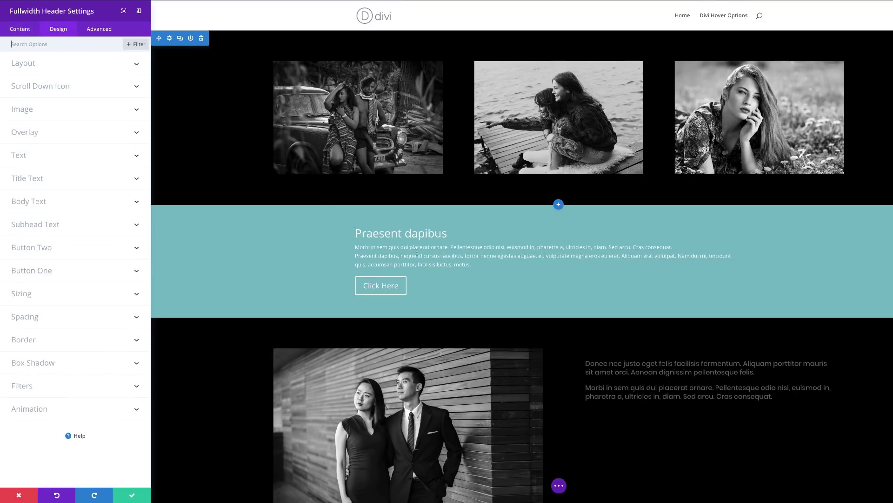
left_click(356, 228)
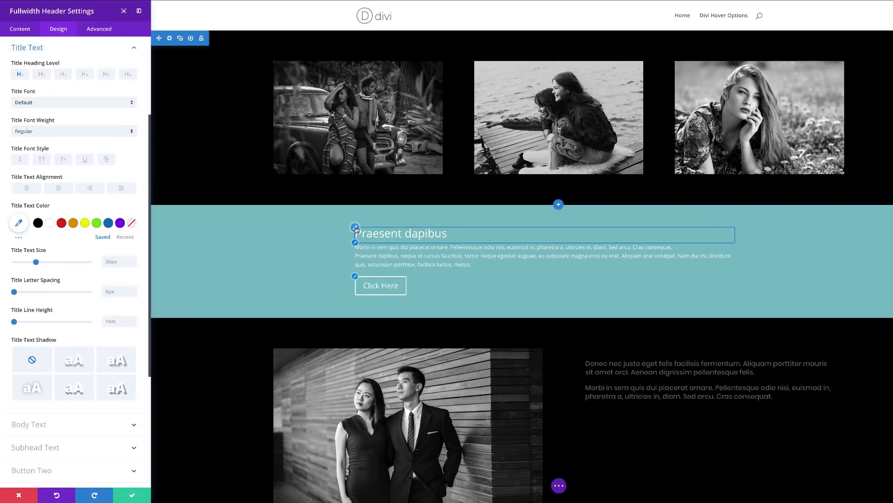
left_click(72, 103)
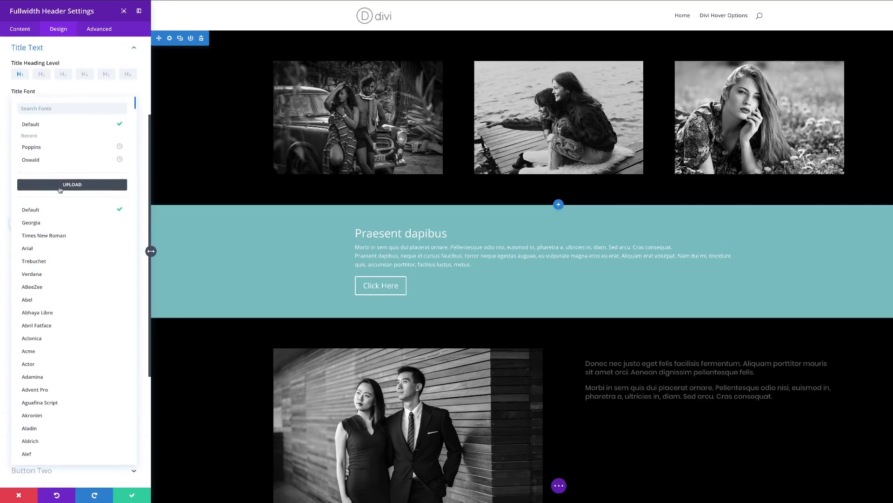
left_click(46, 146)
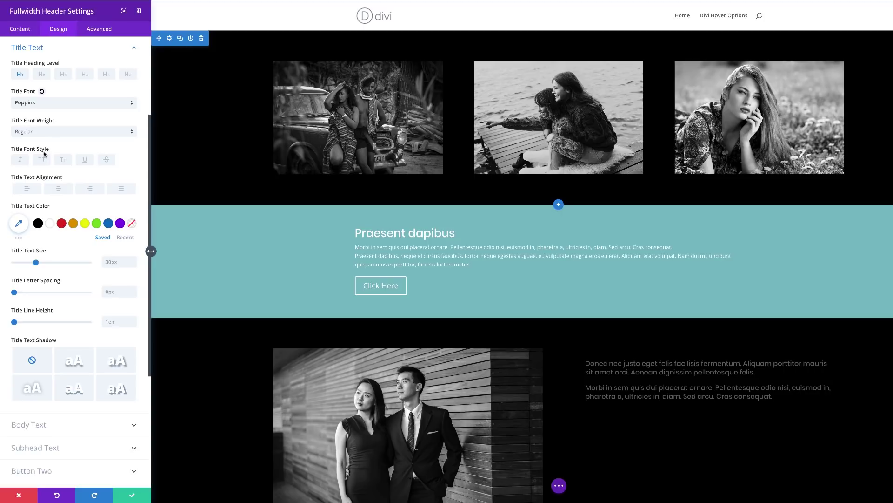
left_click_drag(36, 262, 44, 264)
Set the header's body text size to 19px and its body font to Poppins
left_click(355, 252)
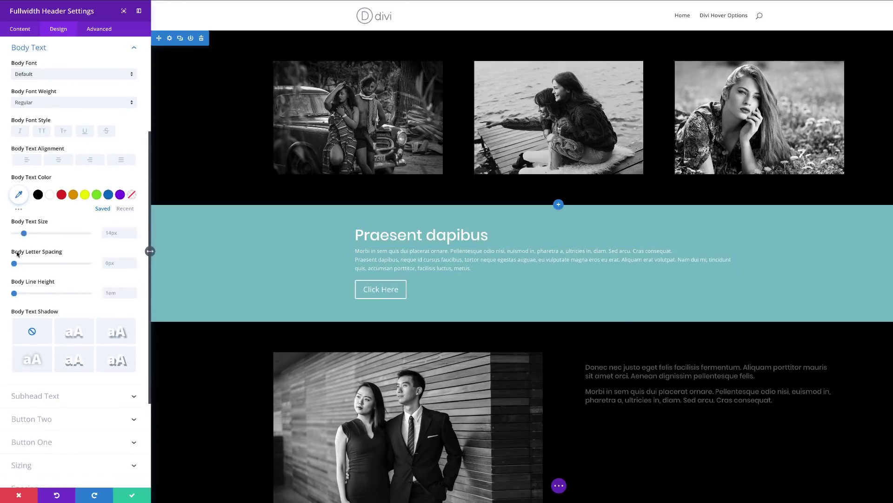
left_click_drag(23, 233, 29, 236)
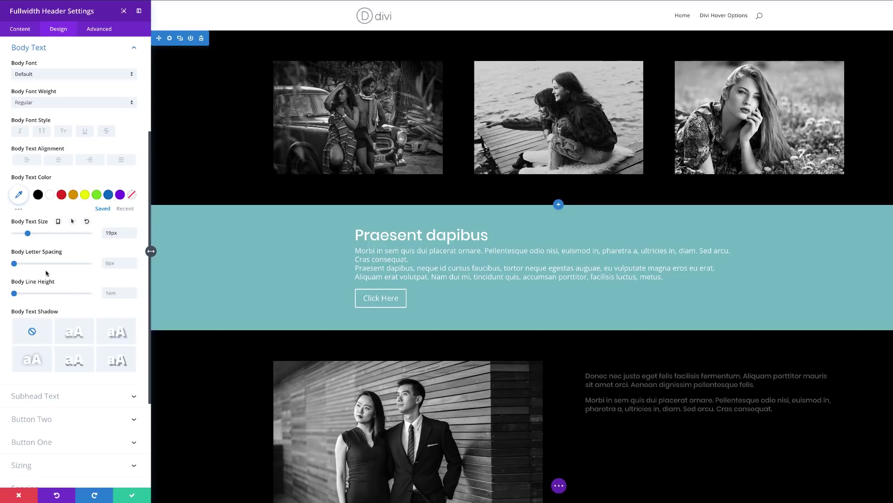
key("p")
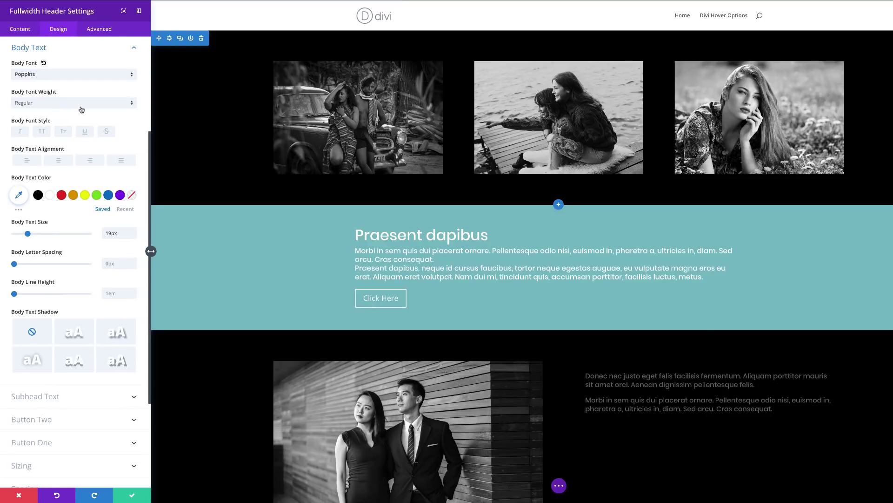
Enable custom styles for Button One and set its font to Poppins in uppercase
left_click(380, 298)
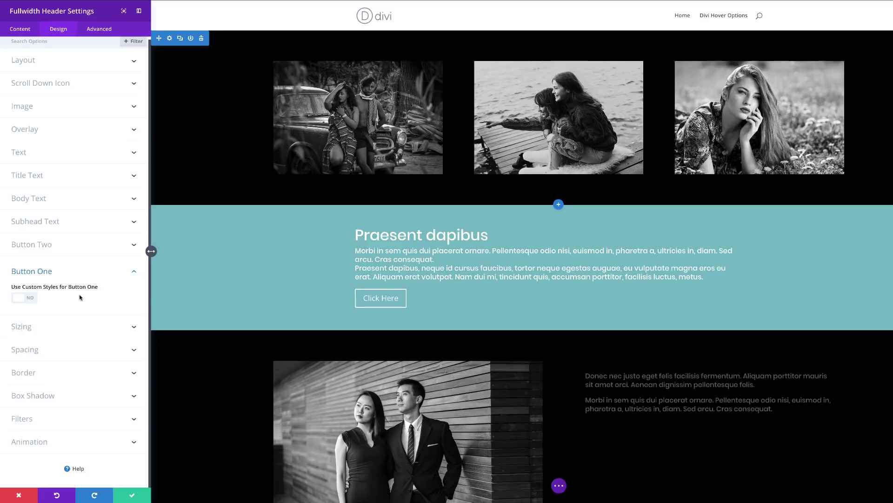
left_click(30, 299)
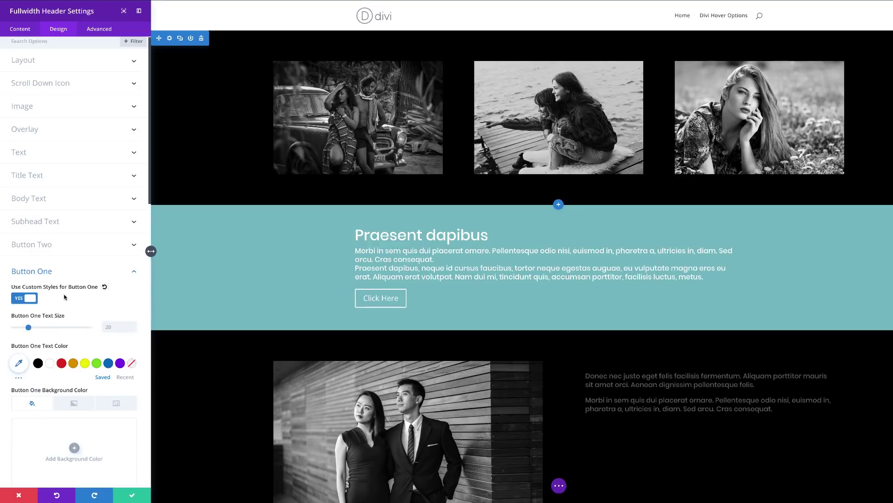
scroll(84, 260, "down", 3)
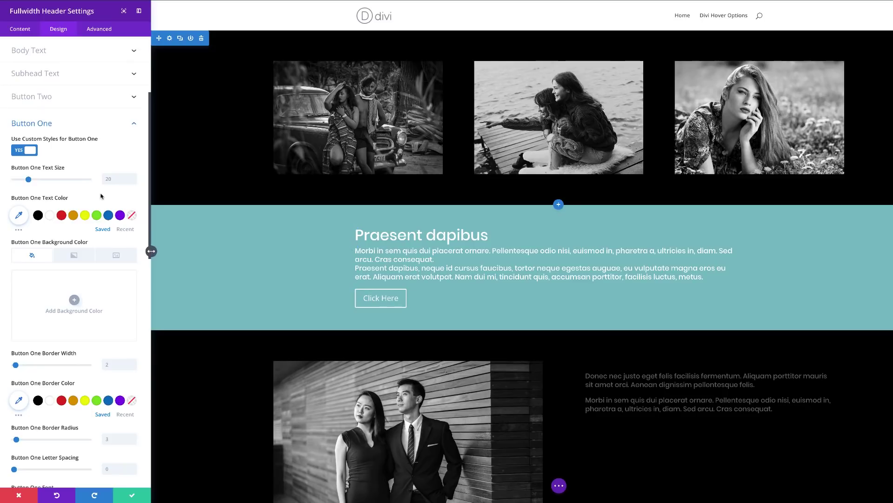
scroll(116, 299, "down", 2)
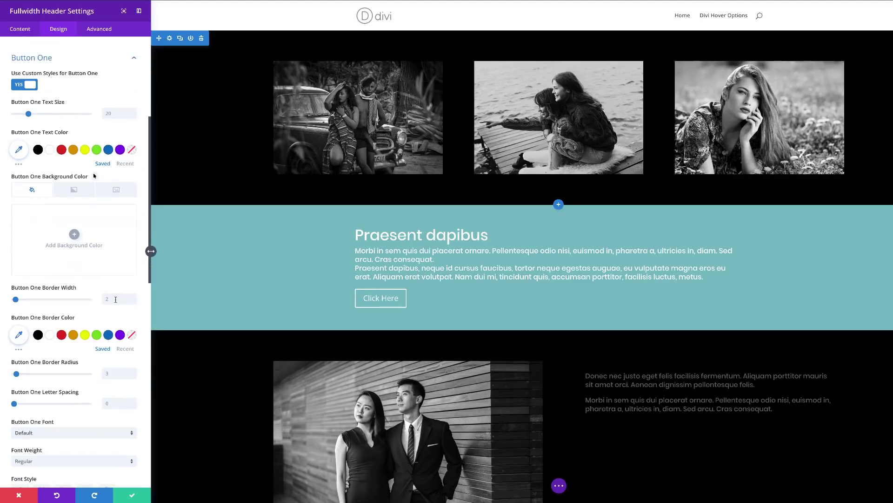
scroll(116, 299, "down", 3)
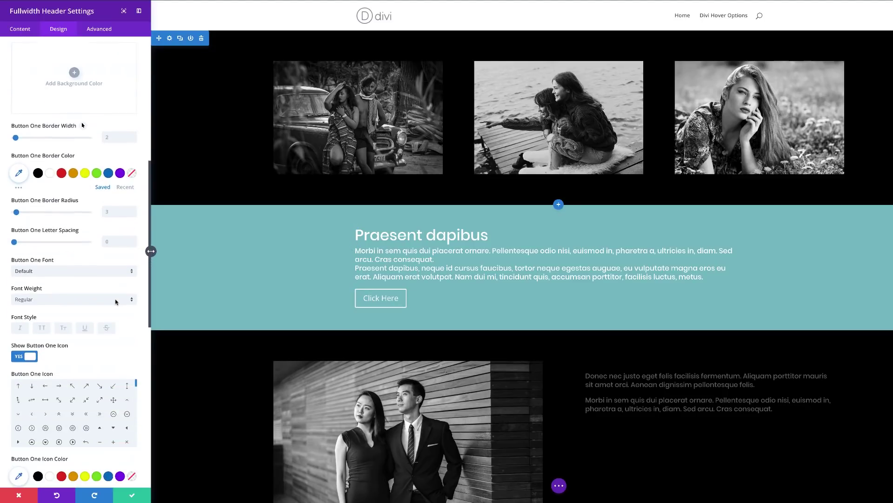
left_click(57, 271)
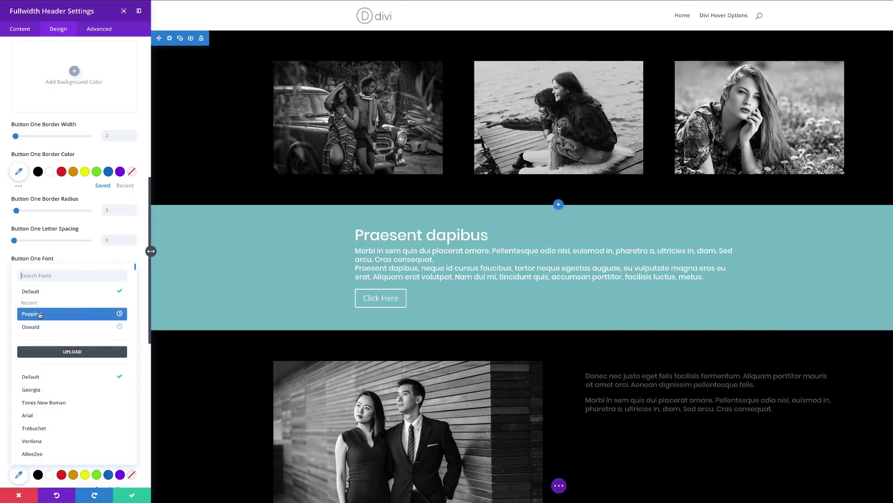
left_click(39, 315)
left_click(42, 327)
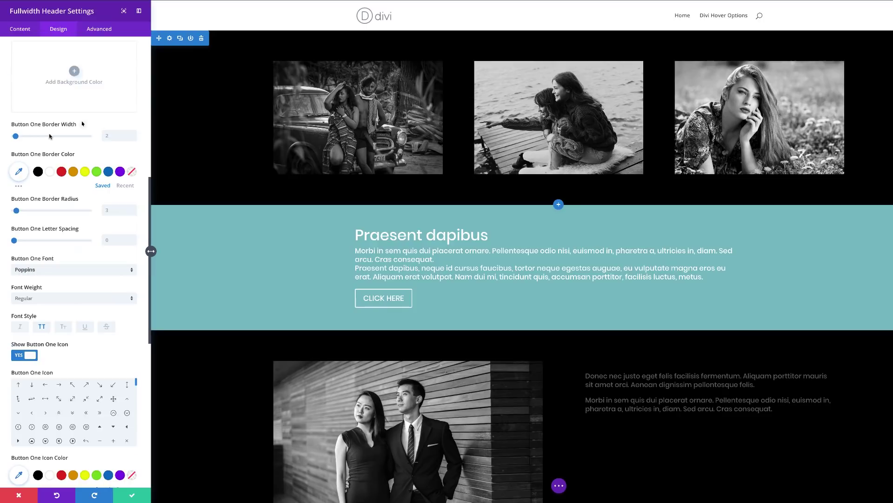
Set Button One's text size to 17px and save the fullwidth header module
scroll(49, 137, "up", 3)
left_click_drag(29, 129, 26, 129)
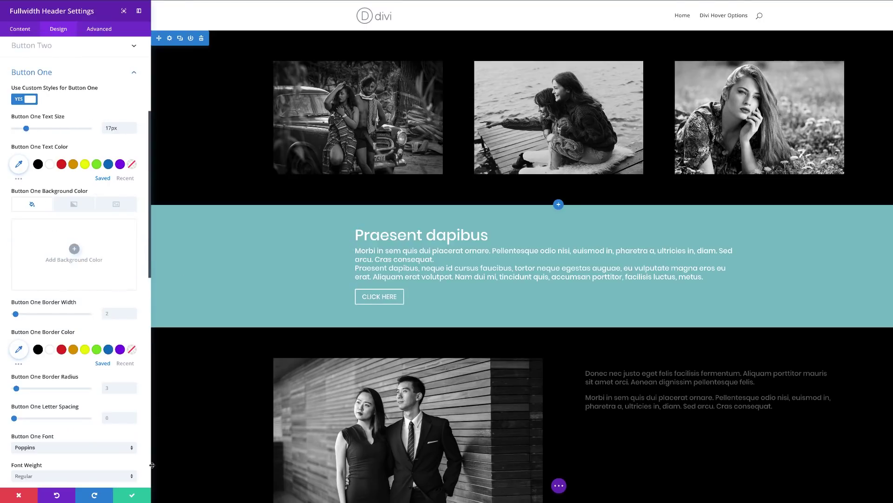
left_click(132, 497)
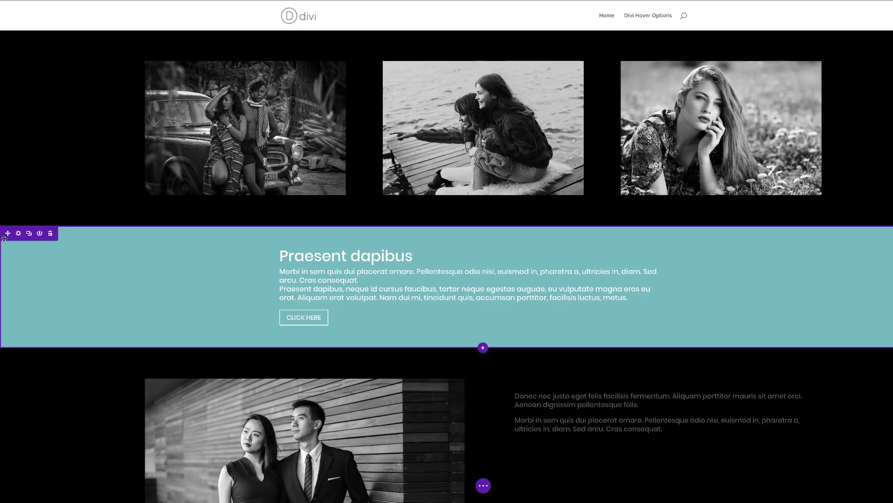
Move the fullwidth header section above the three-image row and clear its Button #1 link text
left_click_drag(8, 234, 13, 27)
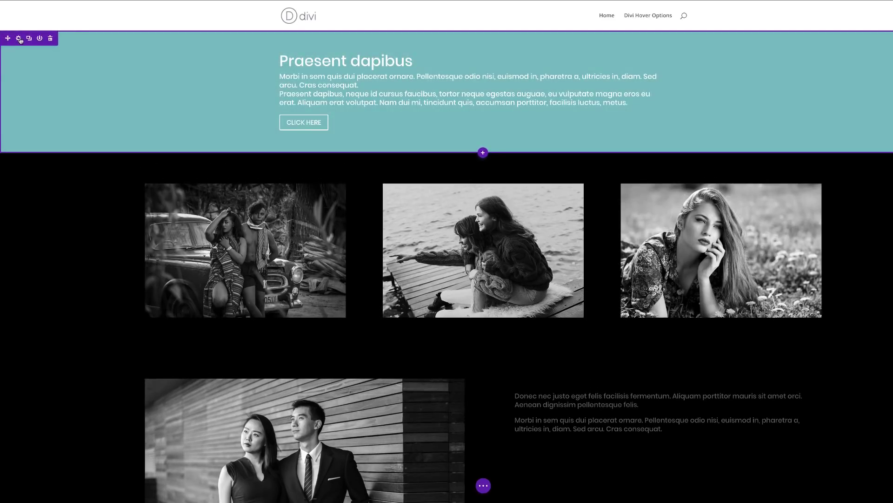
left_click(19, 39)
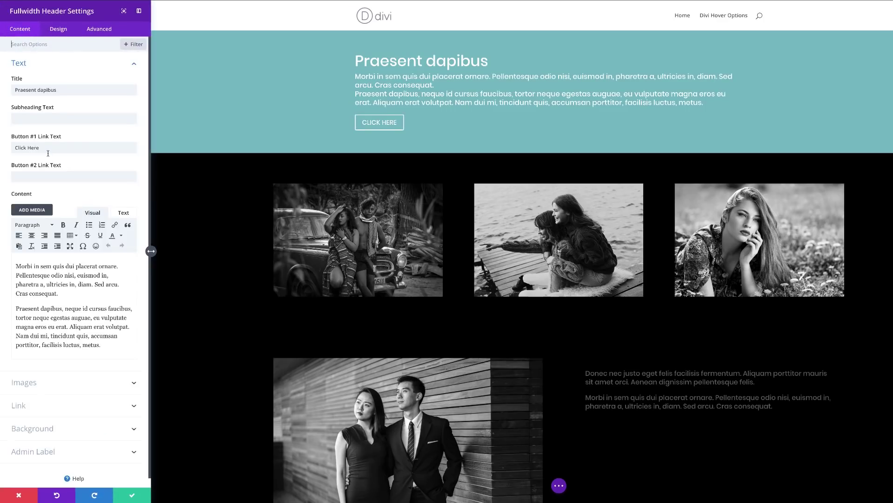
double_click(47, 148)
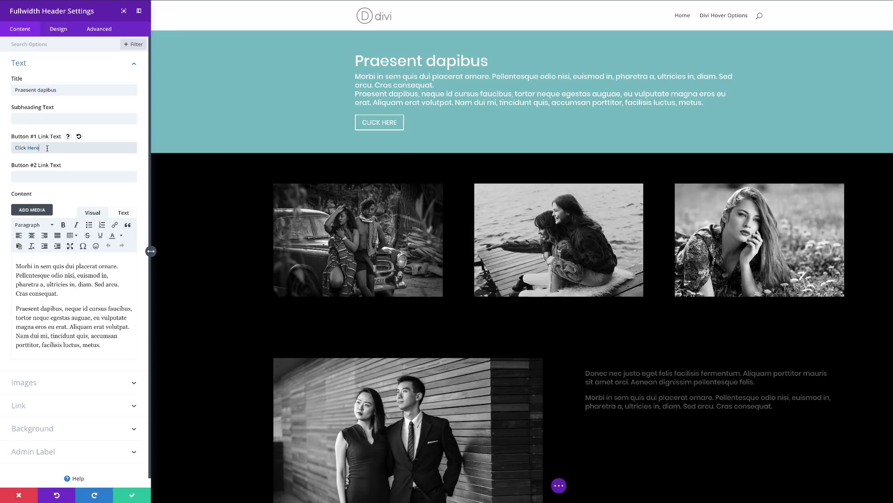
key("BackSpace")
key("BackSpace")
key("BackSpace")
key("BackSpace")
key("BackSpace")
key("BackSpace")
key("BackSpace")
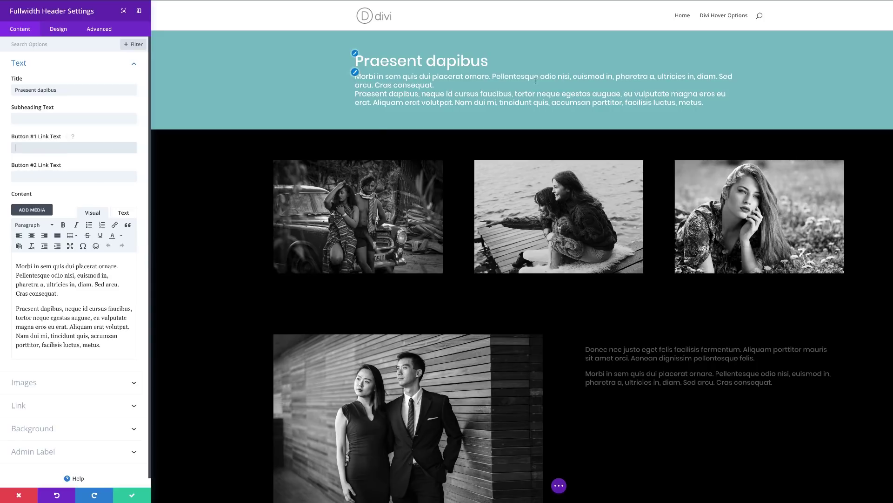
Reduce the fullwidth header's content width to 60%
left_click(58, 29)
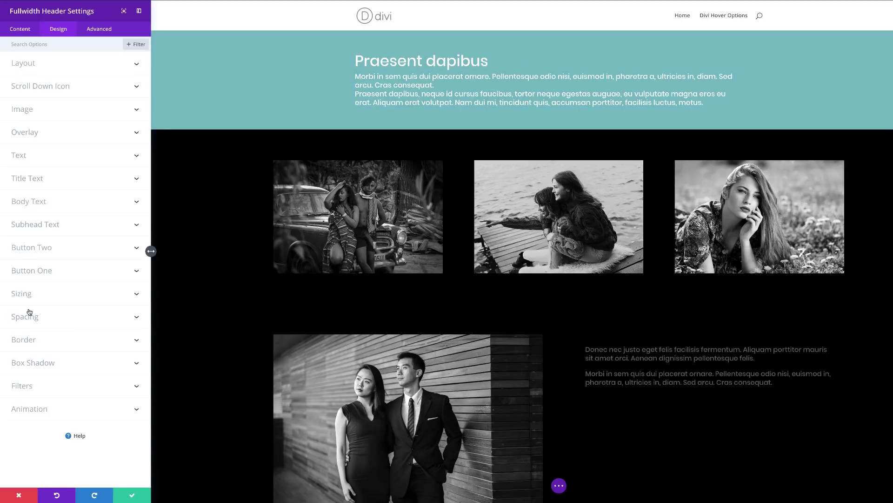
left_click(26, 294)
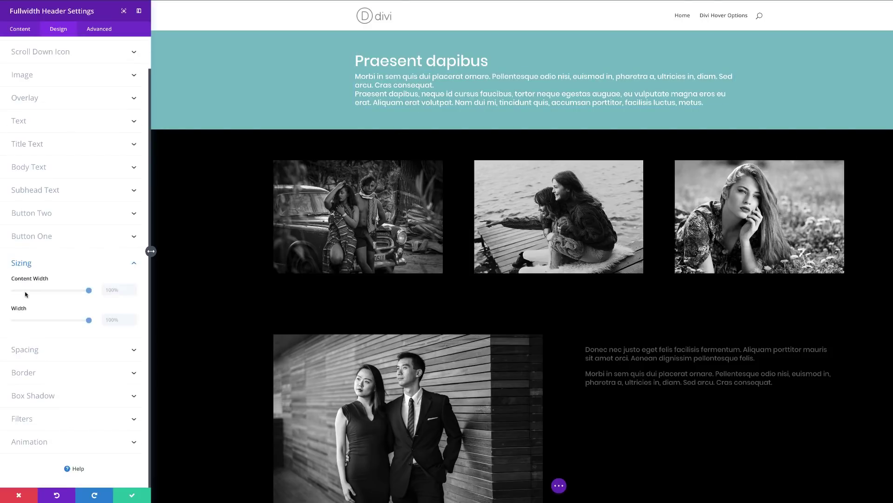
left_click(86, 291)
left_click_drag(86, 292, 62, 295)
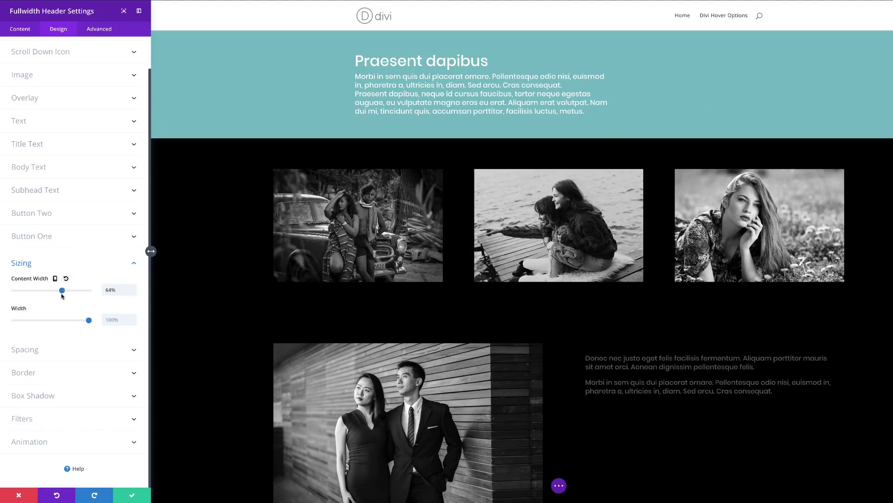
left_click_drag(61, 296, 61, 296)
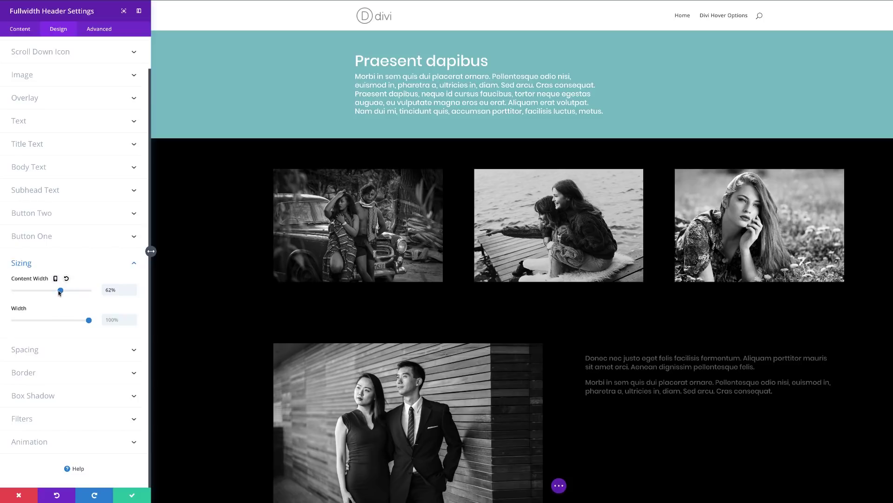
left_click_drag(60, 292, 58, 291)
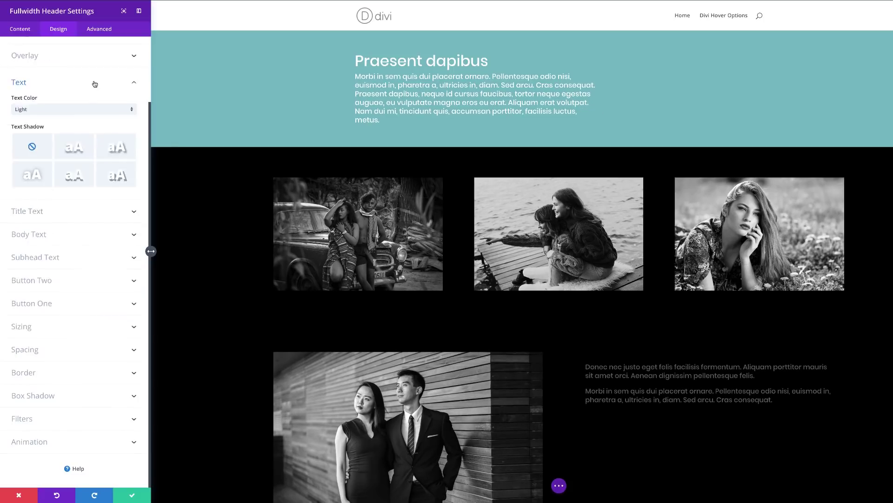
Make the fullwidth header fullscreen in its layout settings
scroll(94, 88, "up", 2)
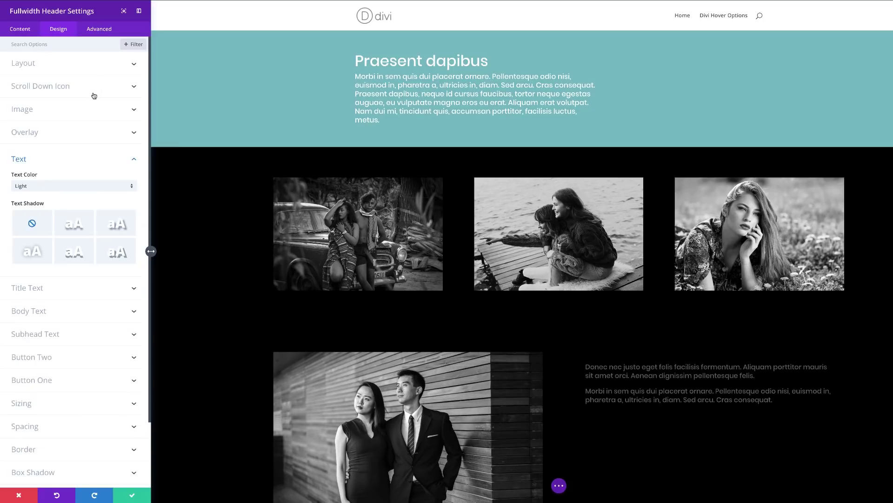
left_click(34, 66)
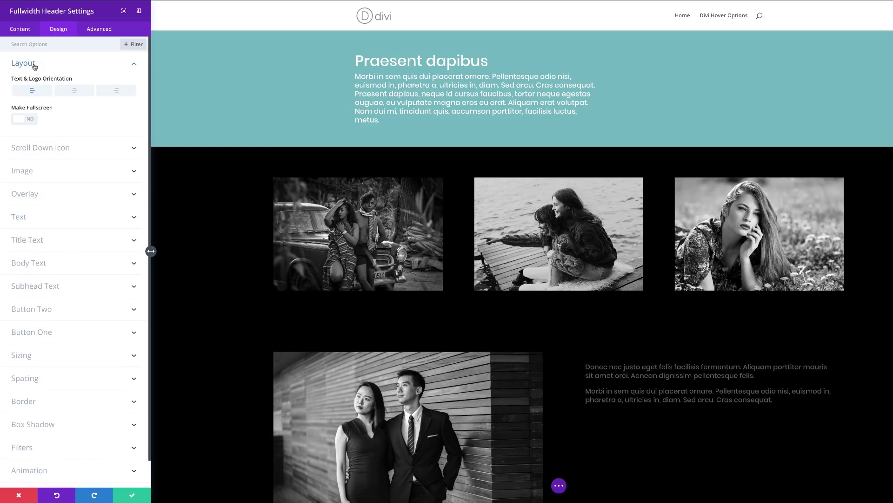
left_click(31, 120)
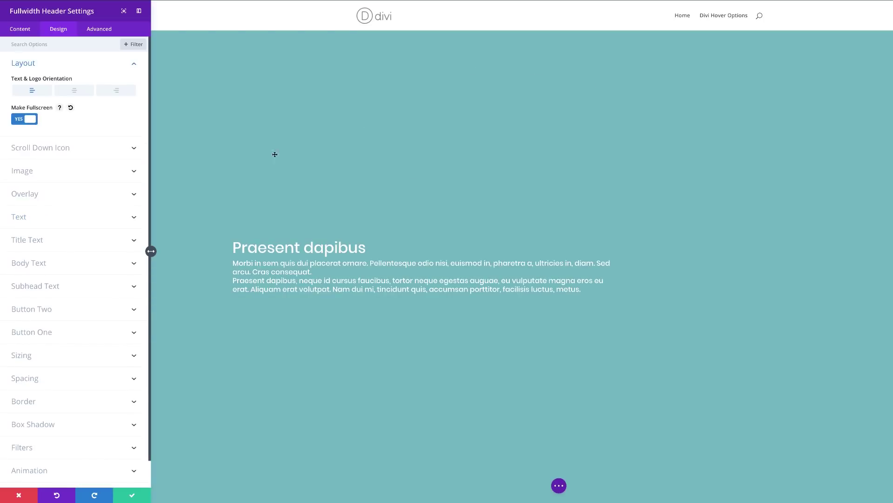
scroll(593, 314, "down", 6)
scroll(593, 316, "up", 6)
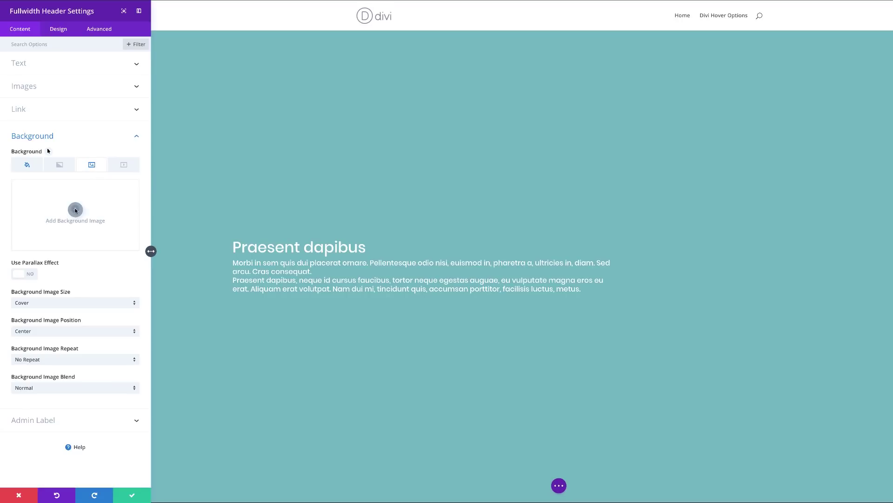
Set the media library photo of the long-haired woman in a blue sari as the header's background image
left_click(75, 211)
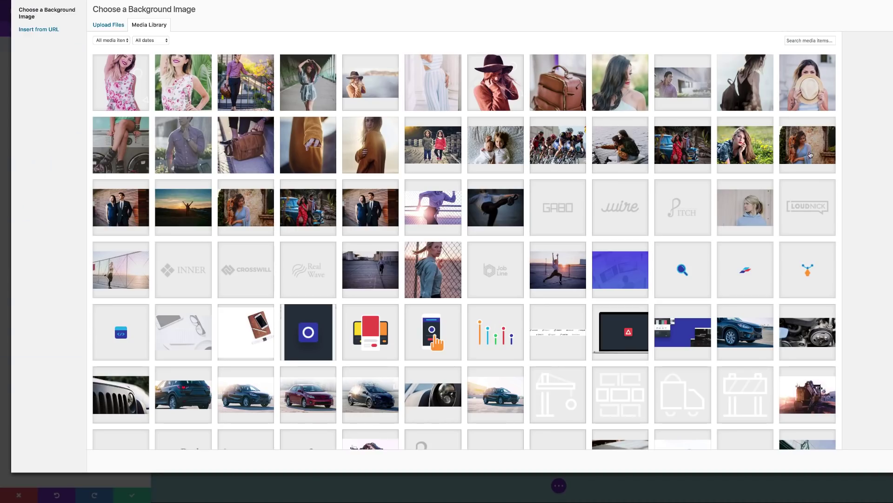
left_click(810, 155)
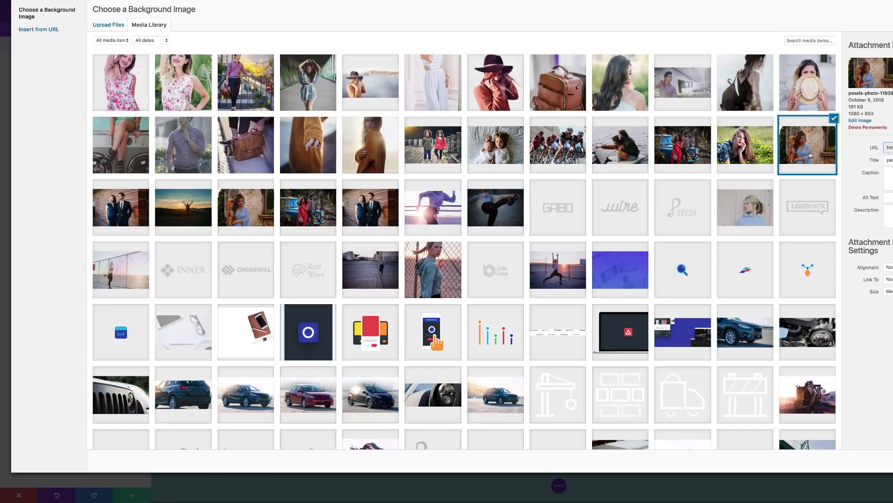
left_click(892, 461)
scroll(720, 304, "down", 6)
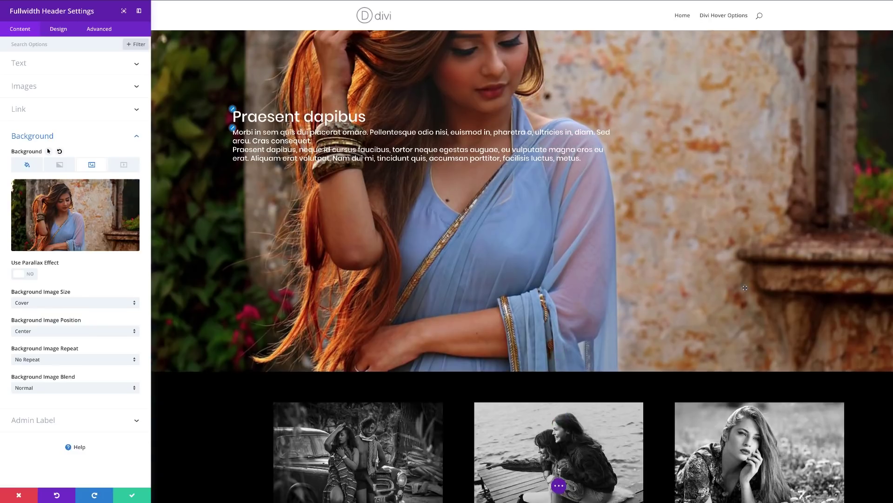
scroll(745, 288, "up", 6)
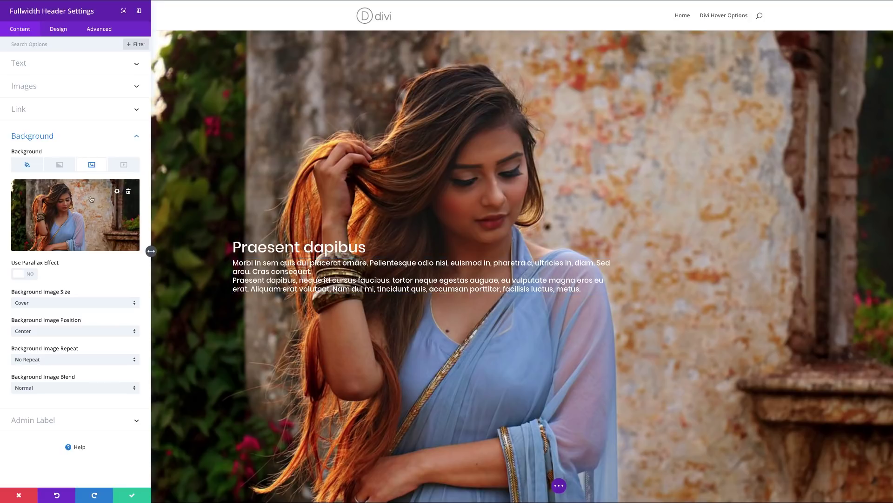
Add a background gradient from black to fully transparent white, placed above the background image, with an 82deg direction
left_click(60, 166)
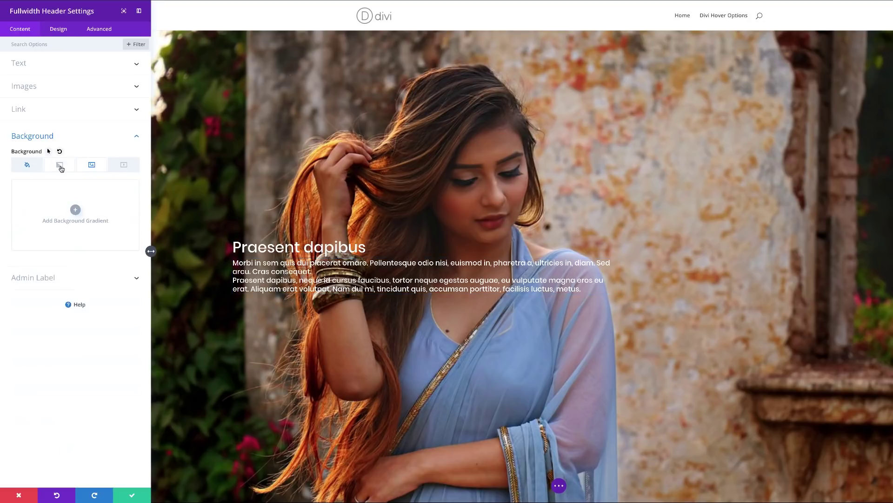
left_click(75, 210)
left_click(17, 265)
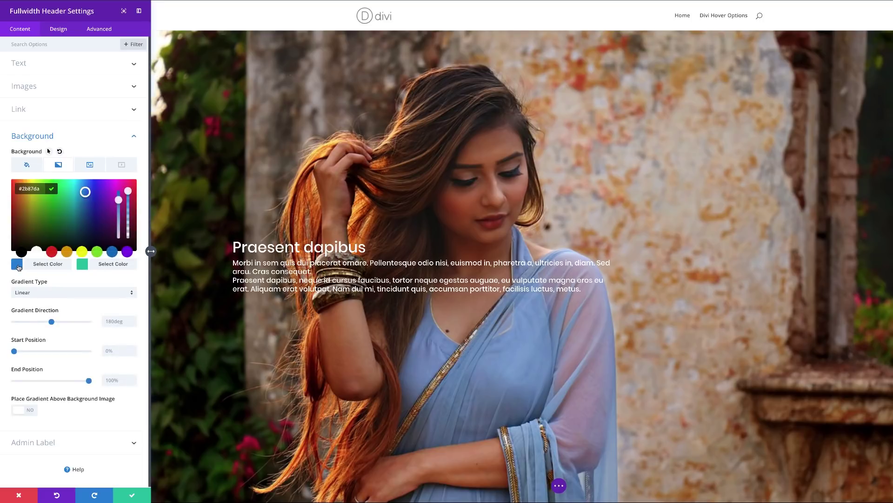
left_click(21, 253)
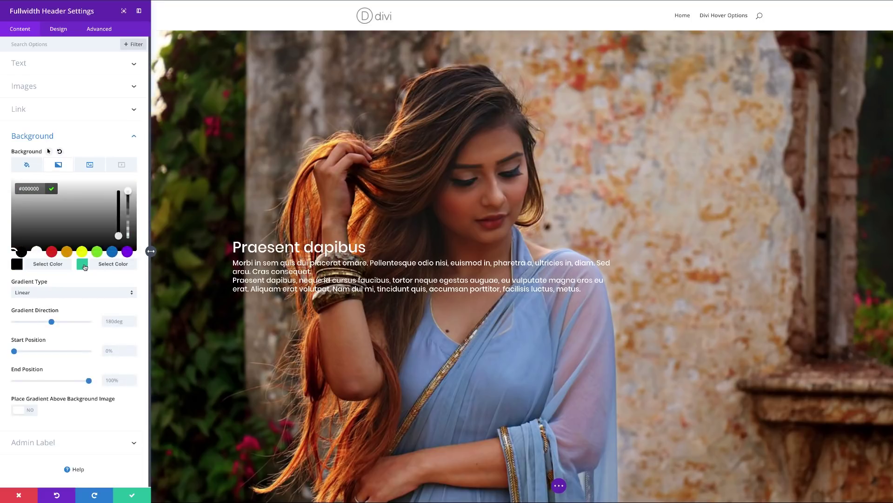
left_click(83, 264)
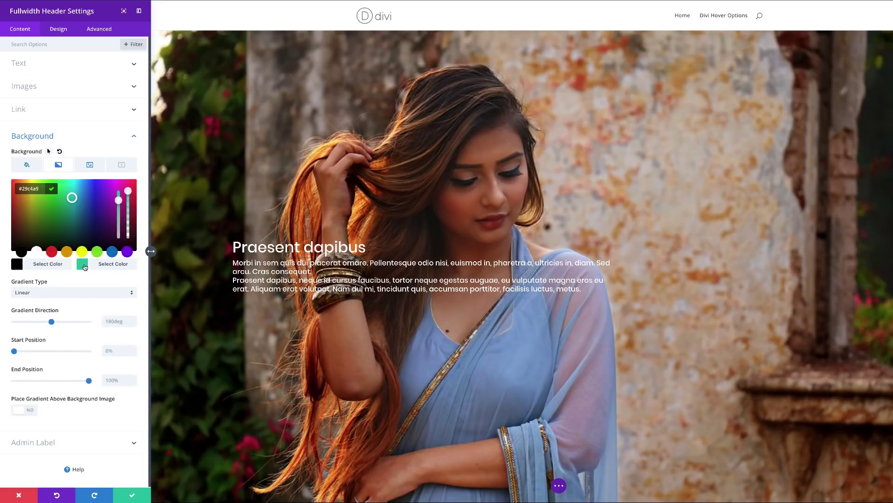
left_click(37, 251)
left_click_drag(128, 192, 135, 249)
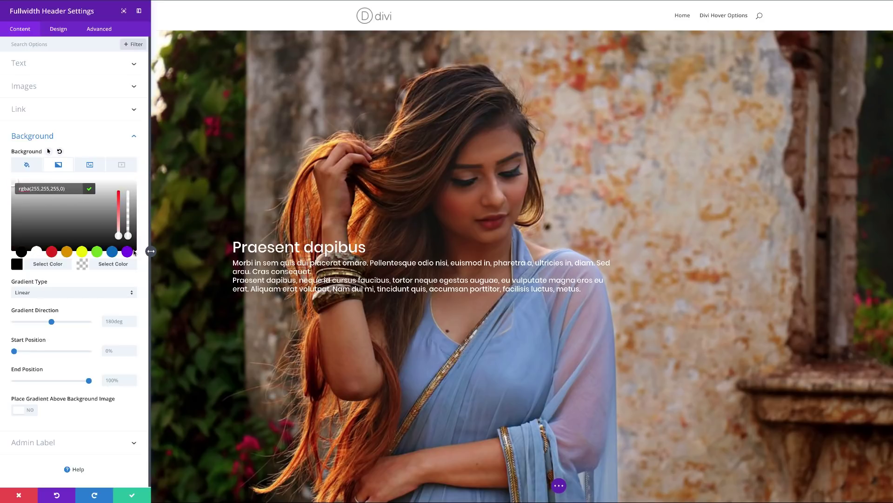
left_click(32, 411)
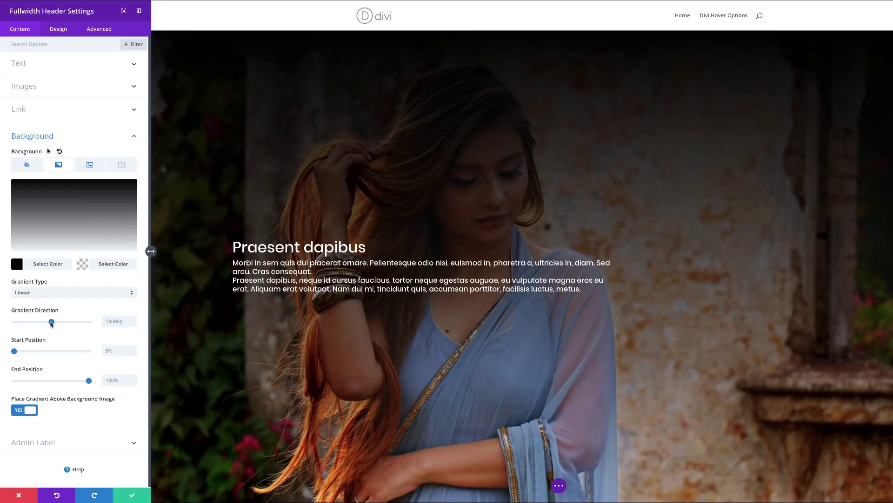
left_click_drag(51, 323, 31, 323)
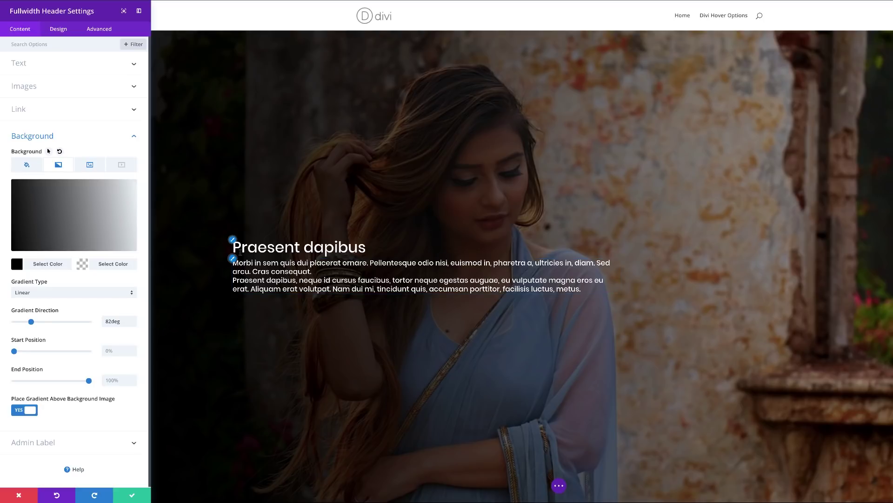
Set the header's body line height to 1.6em
left_click(232, 259)
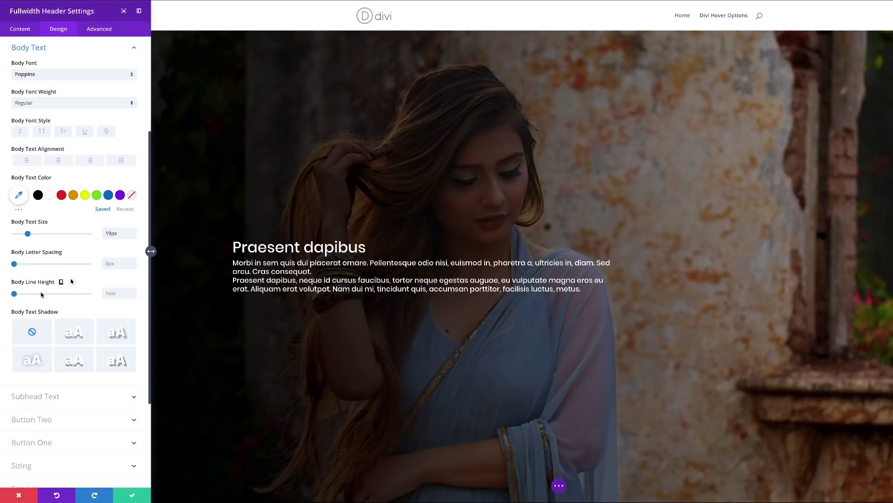
left_click(22, 294)
left_click_drag(22, 294, 37, 295)
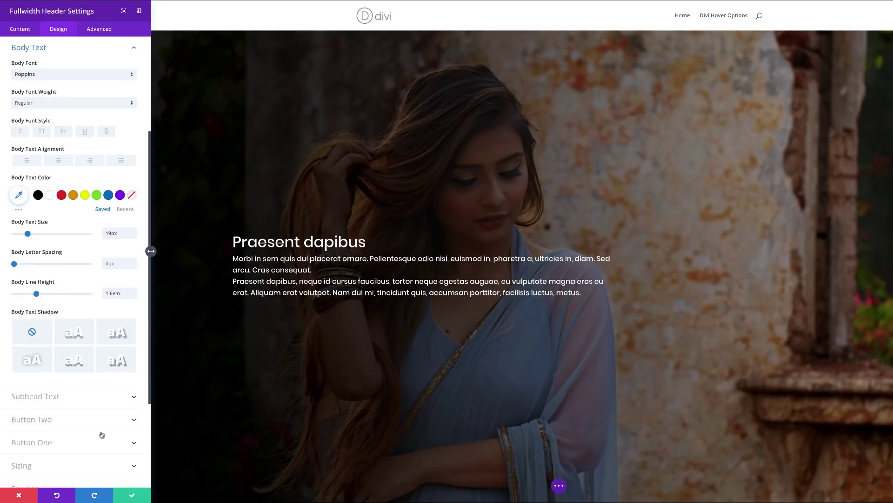
Set the header's content width to 50% and save the fullwidth header module
scroll(80, 438, "down", 3)
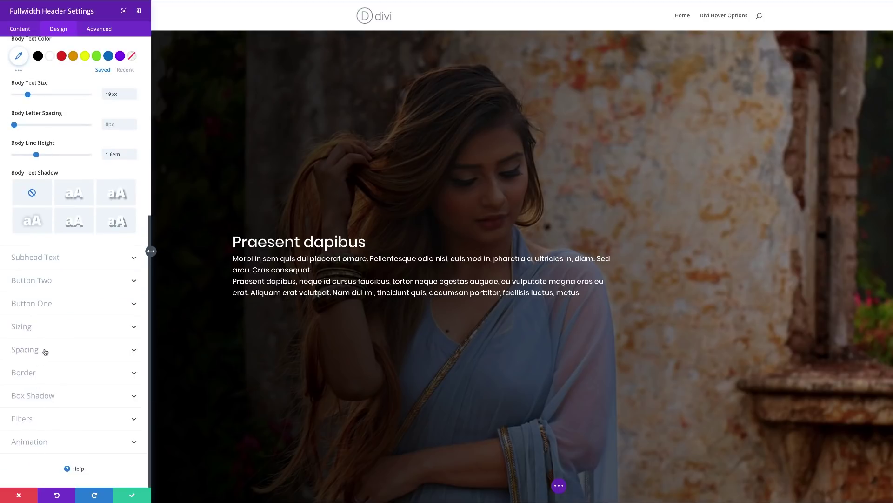
left_click(48, 326)
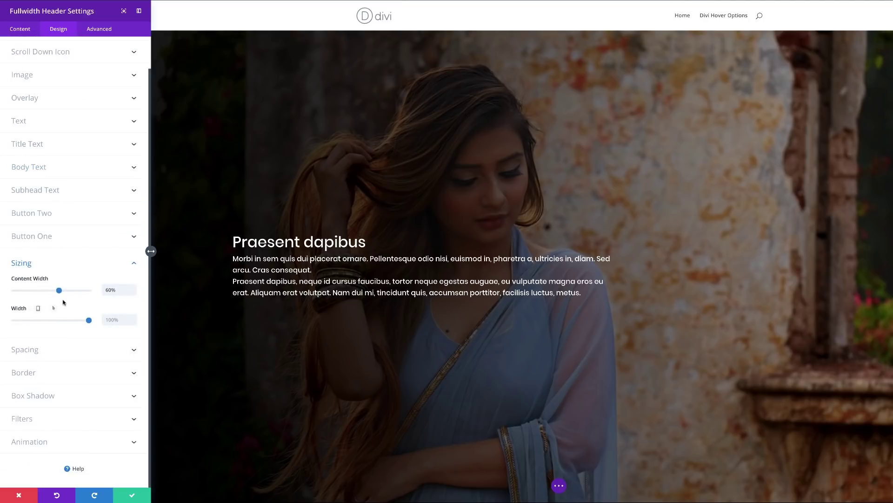
left_click_drag(57, 292, 52, 293)
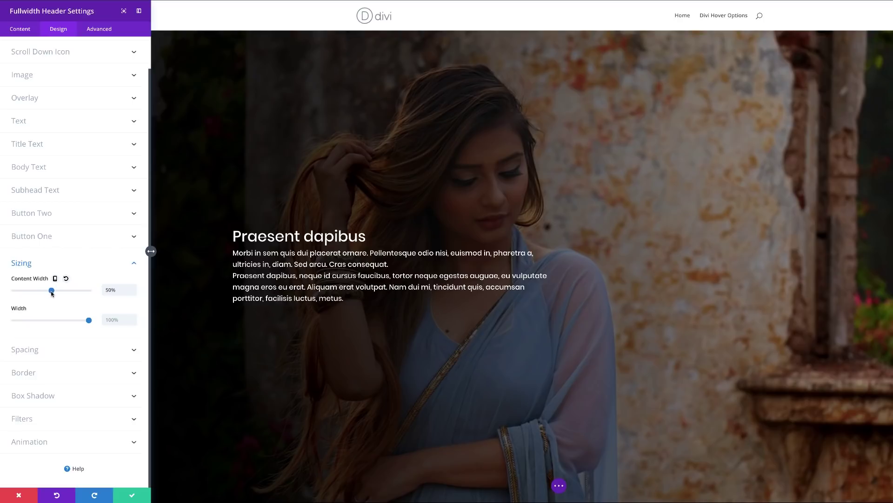
scroll(367, 395, "down", 5)
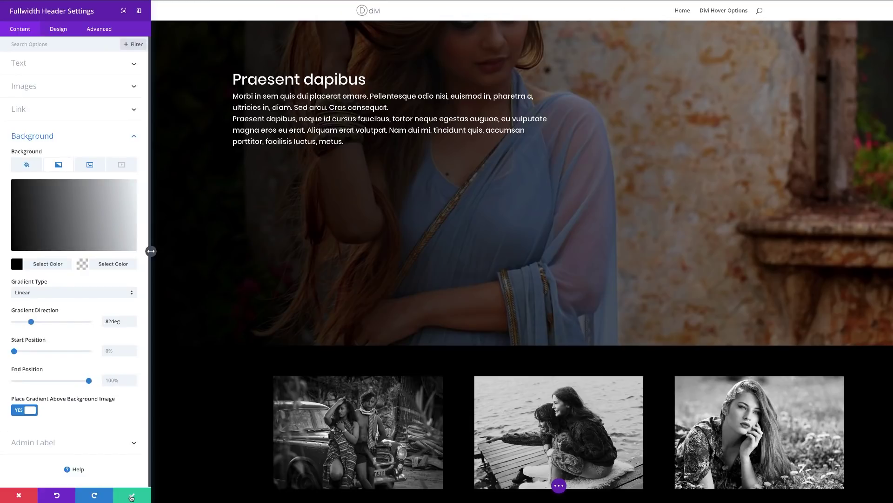
left_click(131, 497)
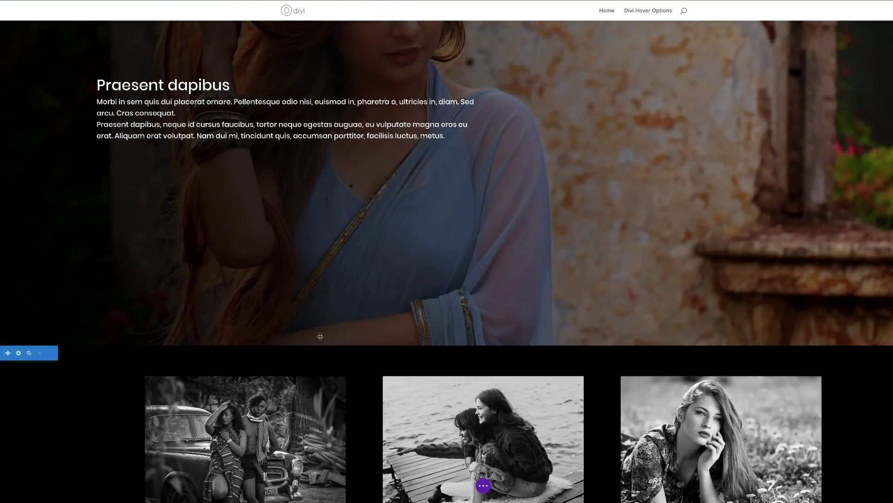
scroll(461, 290, "down", 4)
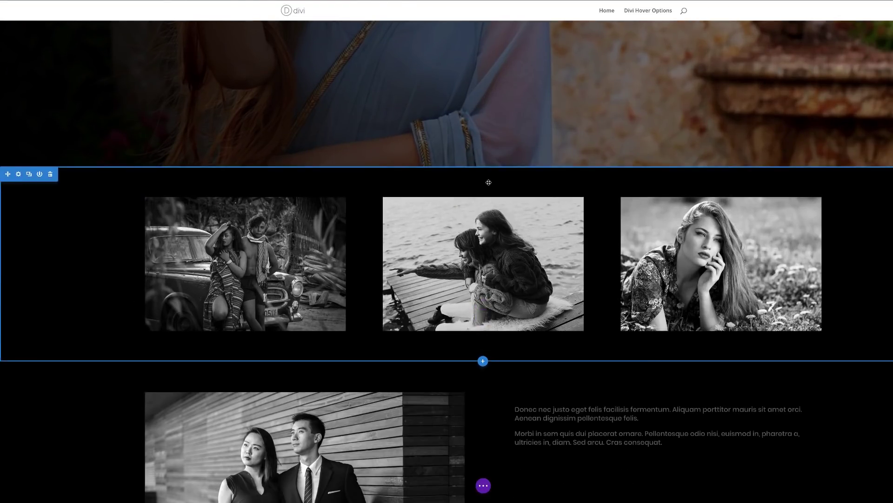
mouse_move(494, 232)
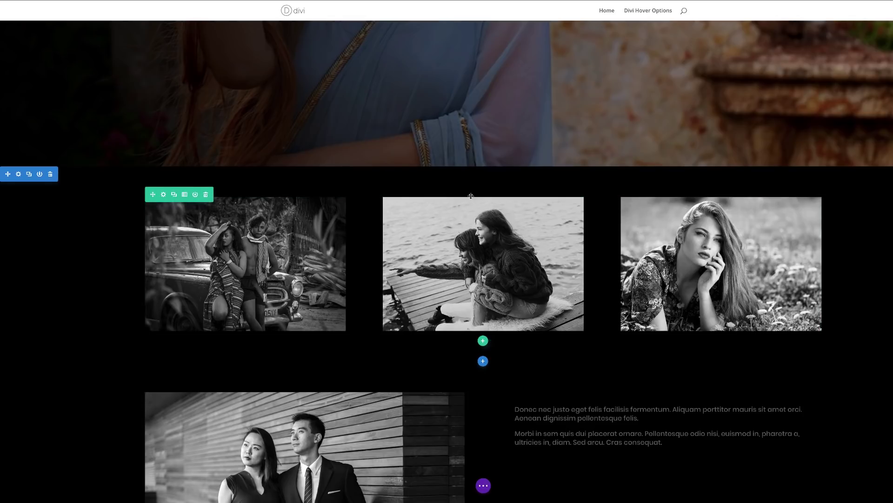
scroll(517, 397, "down", 3)
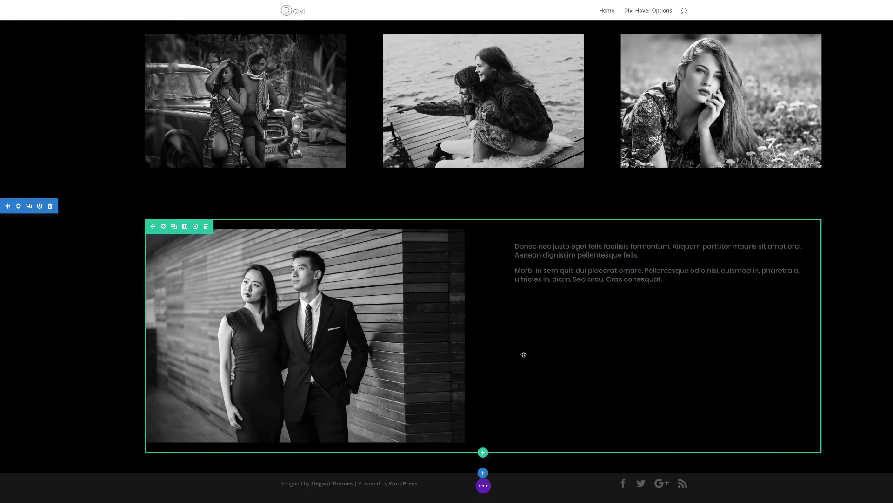
scroll(526, 357, "up", 2)
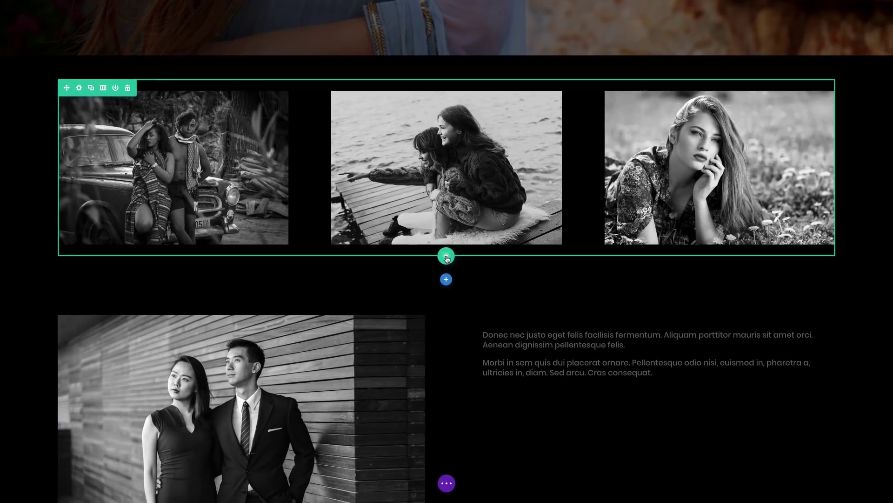
Insert a single-column row containing a Text module below the row of three black-and-white images
left_click(482, 288)
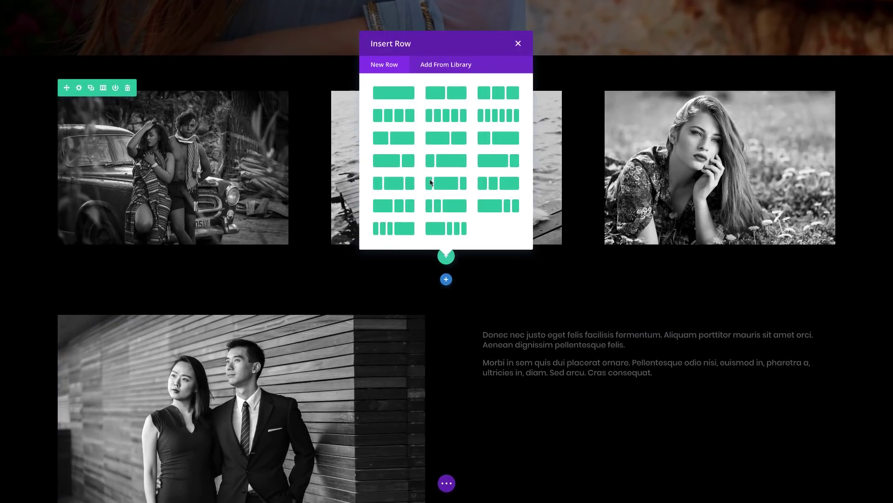
left_click(393, 92)
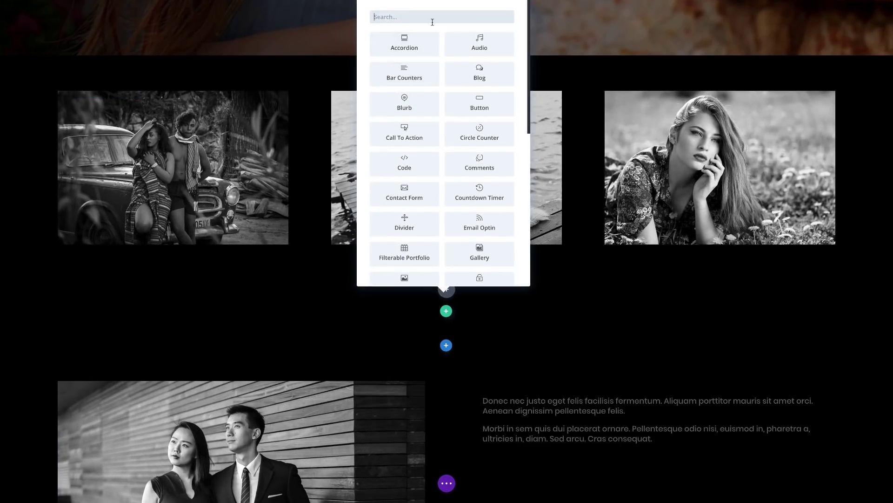
type("tex")
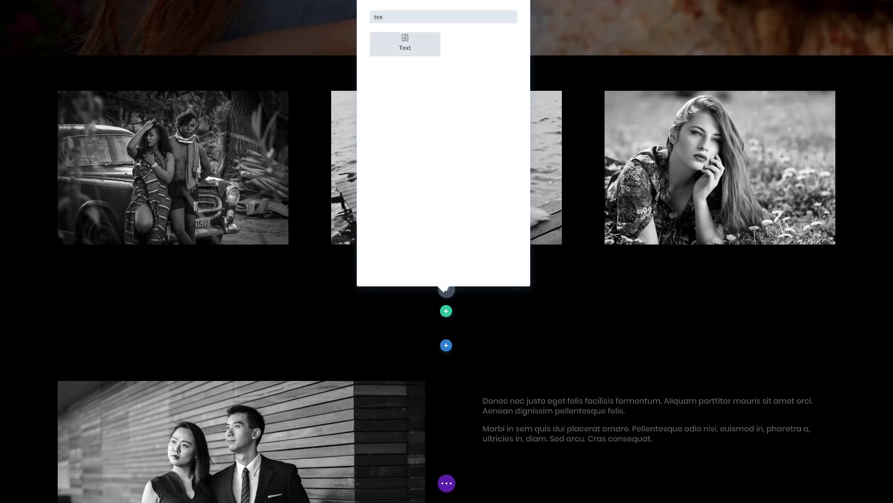
left_click(406, 46)
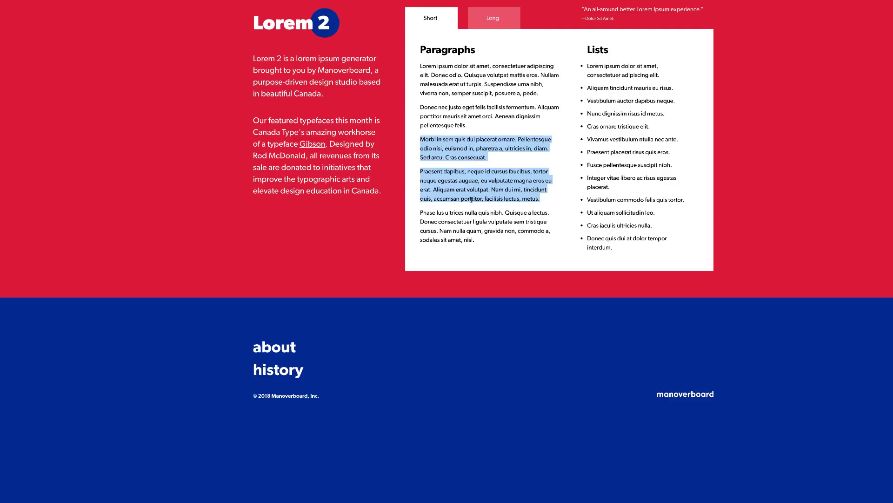
Replace the text module's placeholder content with the Lorem 2 sentence "Phasellus ultrices nulla quis nibh"
left_click(420, 210)
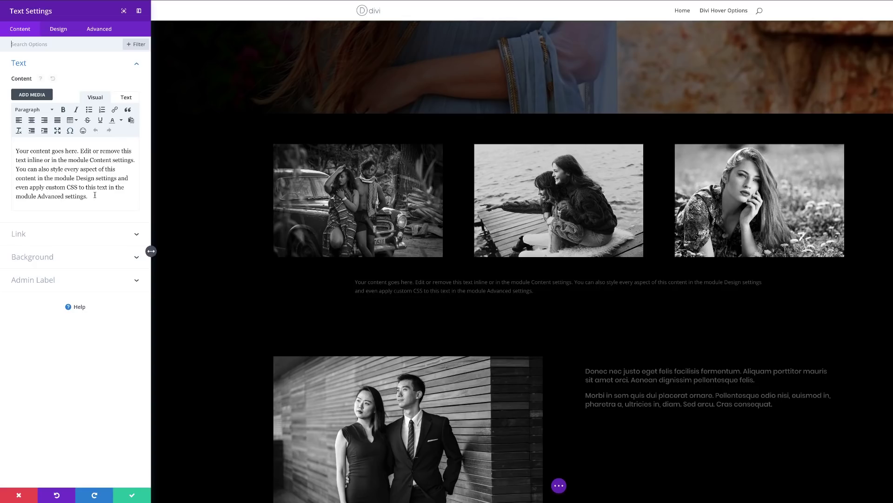
left_click_drag(95, 196, 14, 144)
type("Phasellus ultrices nulla quis nibh")
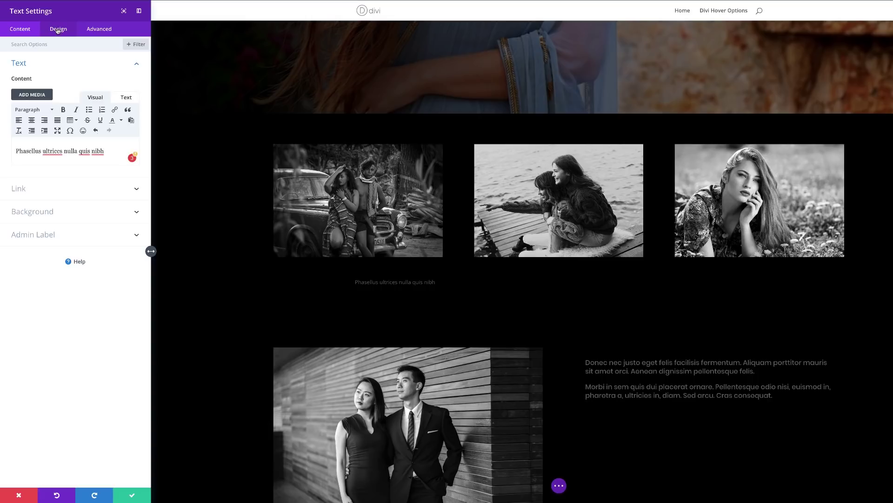
Center the orientation of the text module's text
left_click(58, 30)
left_click(45, 59)
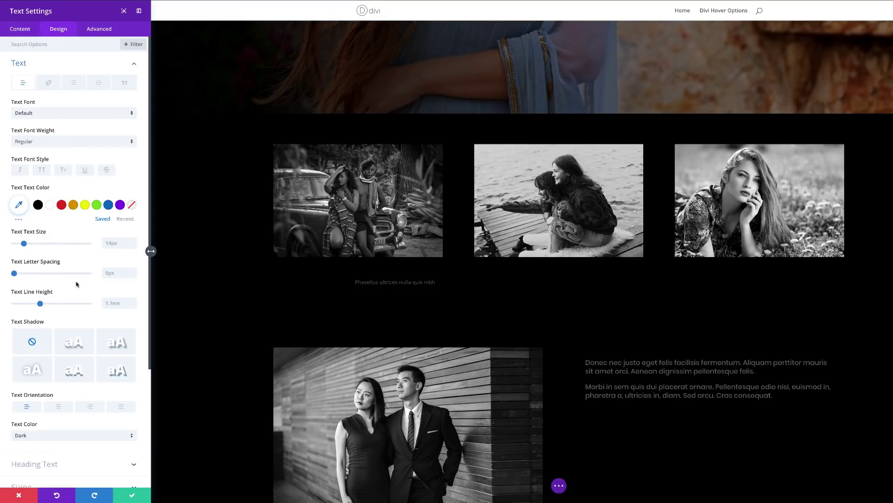
scroll(77, 284, "down", 2)
left_click(60, 311)
scroll(47, 120, "up", 2)
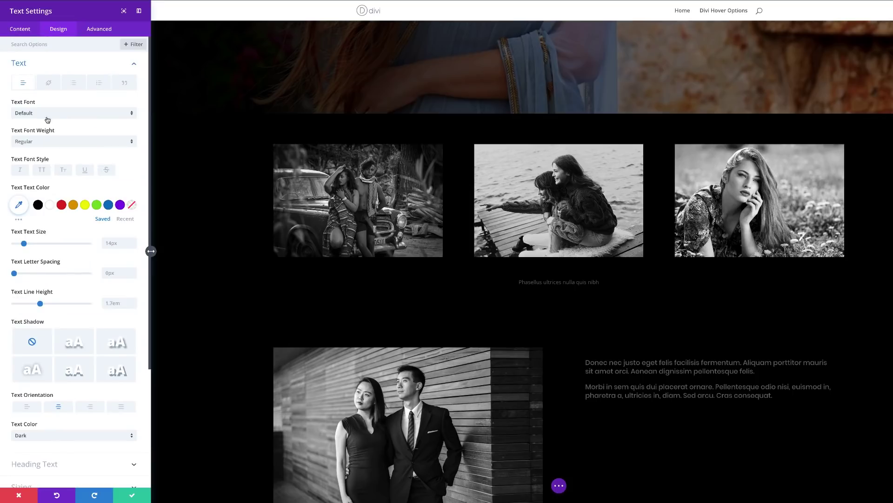
Set the text font to Poppins in uppercase style with 7px letter spacing
left_click(52, 112)
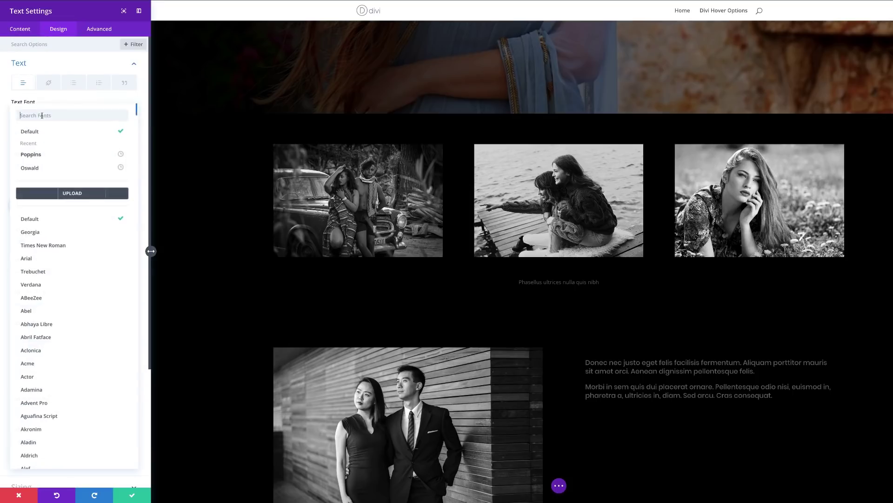
left_click(43, 166)
left_click(42, 170)
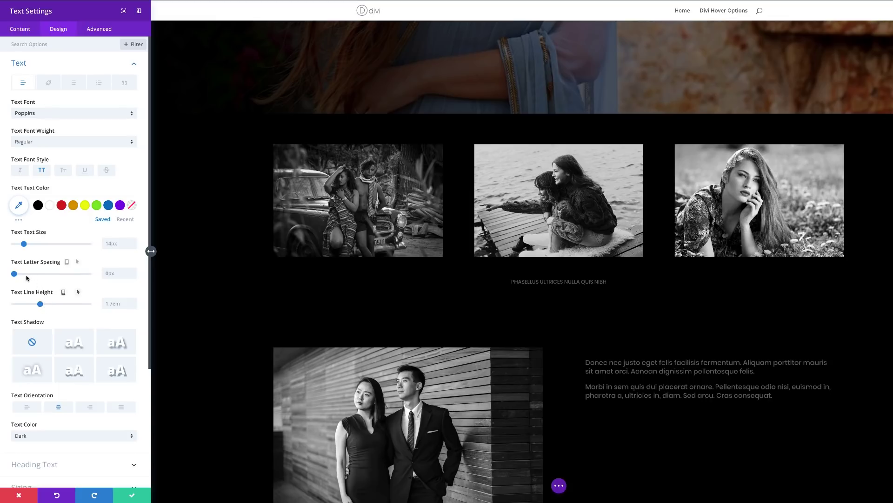
left_click_drag(15, 275, 20, 274)
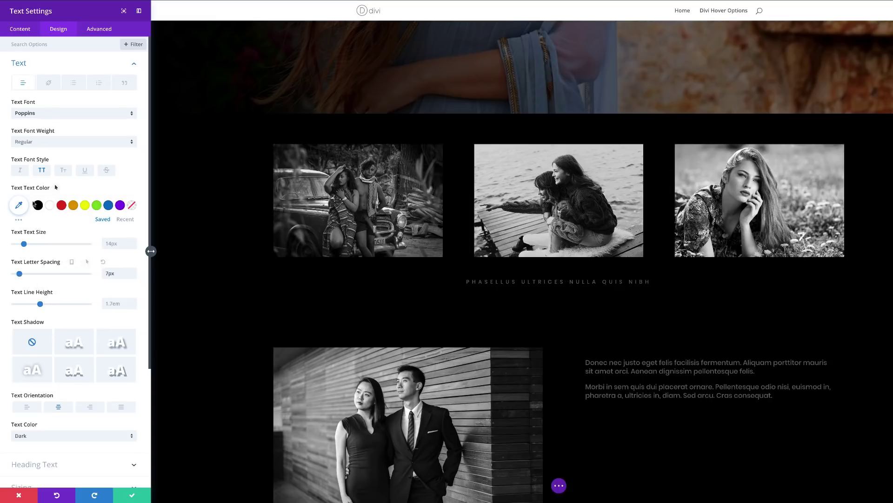
Set the text color to light gray #afafaf and save the text module
left_click(19, 205)
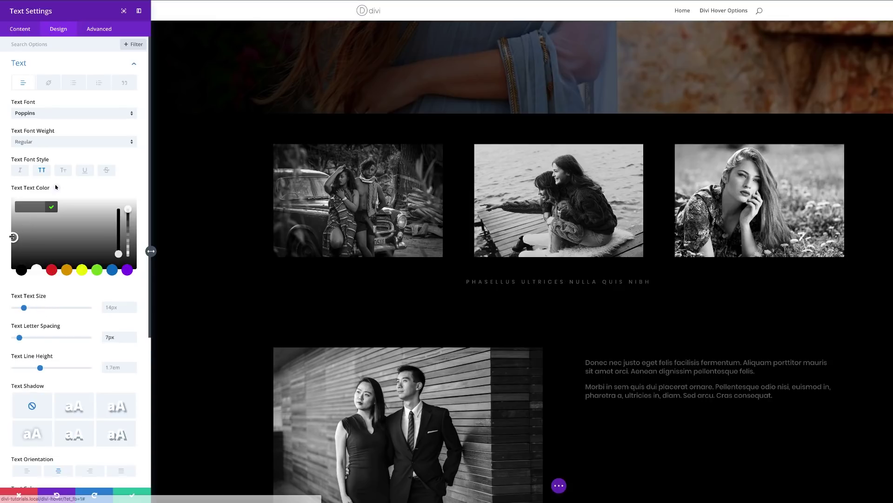
left_click_drag(11, 236, 9, 223)
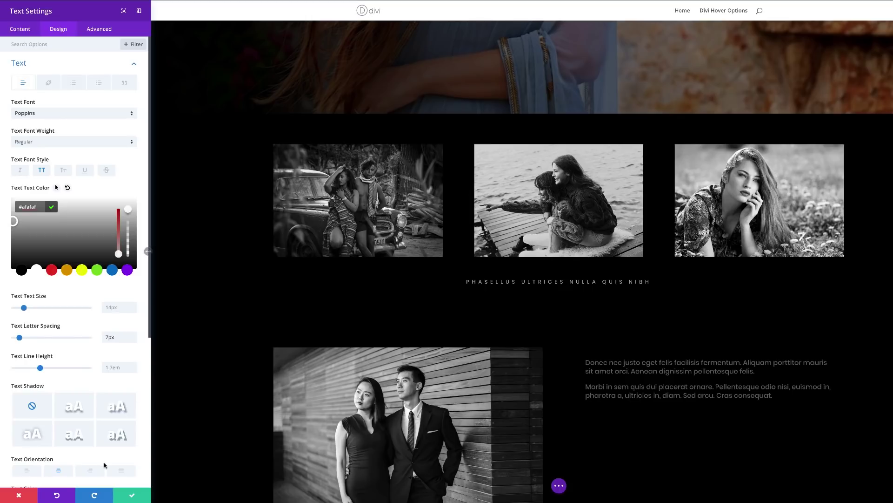
left_click(133, 497)
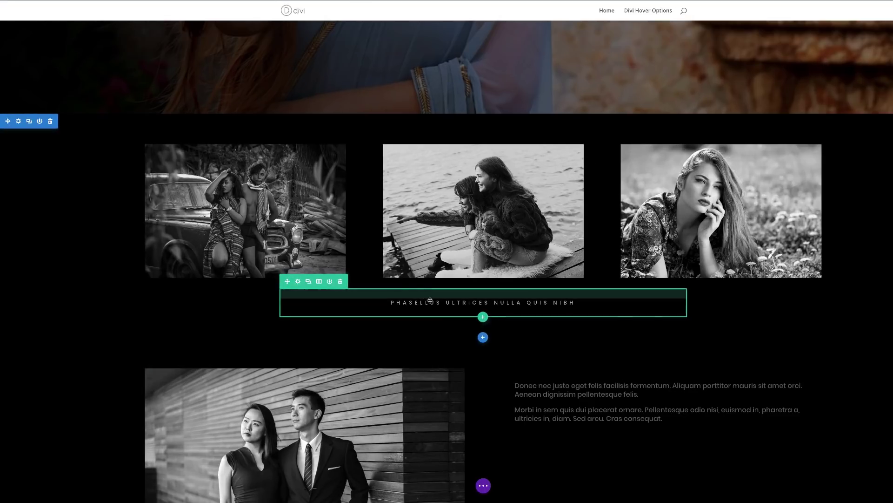
Move the new text row above the image row and increase that section's top padding to 112px
left_click_drag(286, 281, 302, 128)
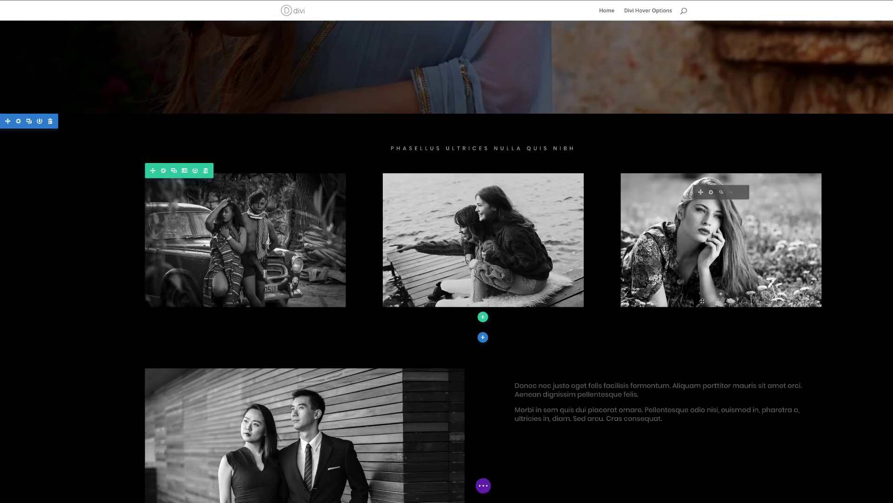
scroll(203, 308, "up", 1)
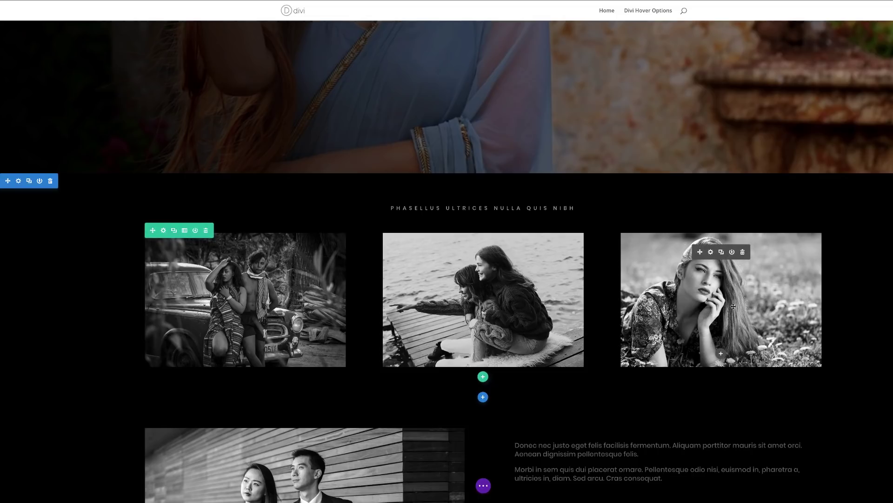
scroll(11, 240, "up", 1)
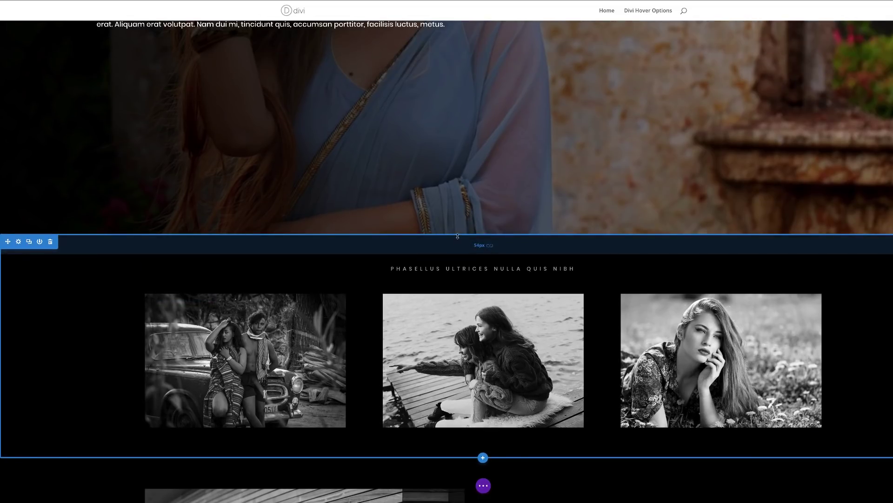
left_click_drag(457, 236, 458, 257)
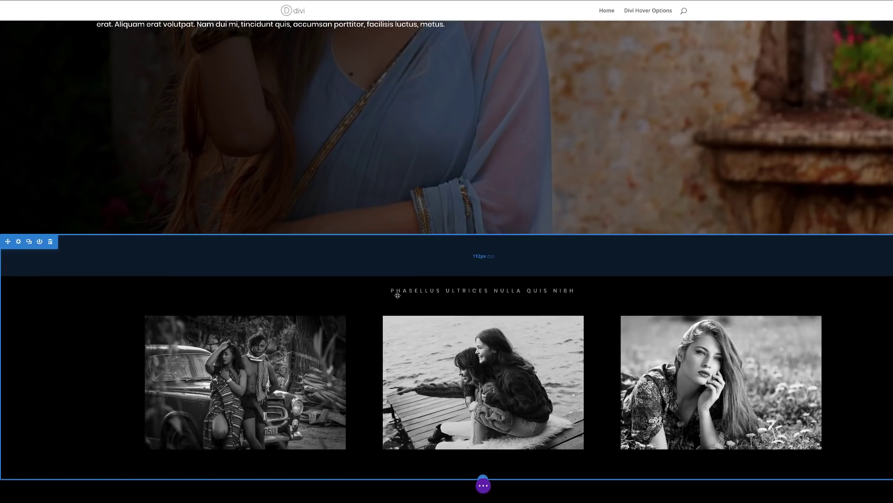
Increase the bottom padding of the section with the couple's photo and the text paragraphs
scroll(373, 312, "down", 4)
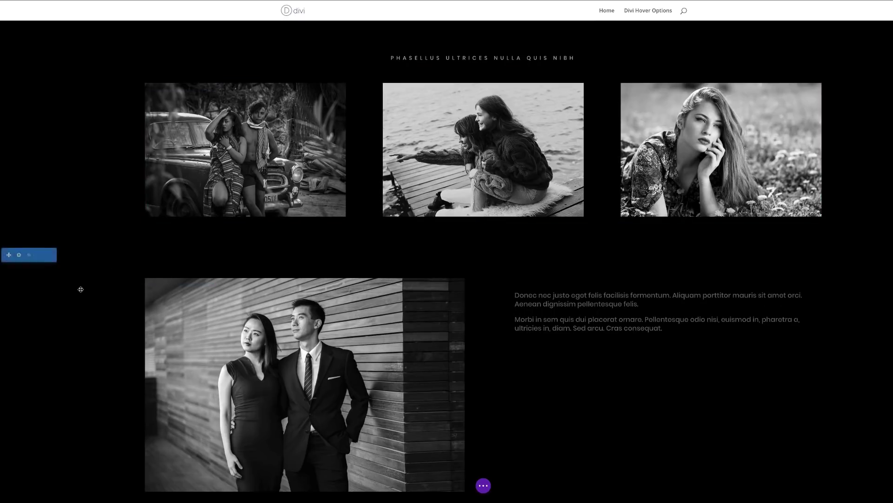
scroll(80, 289, "down", 2)
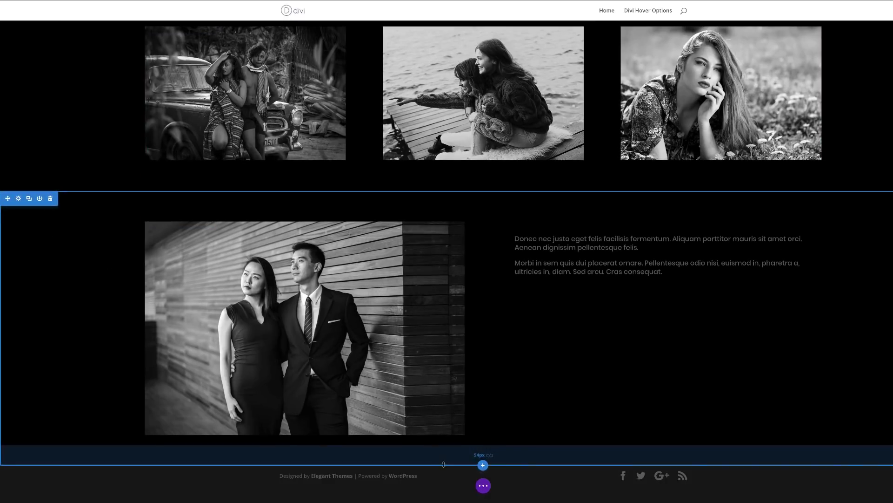
left_click_drag(444, 465, 445, 500)
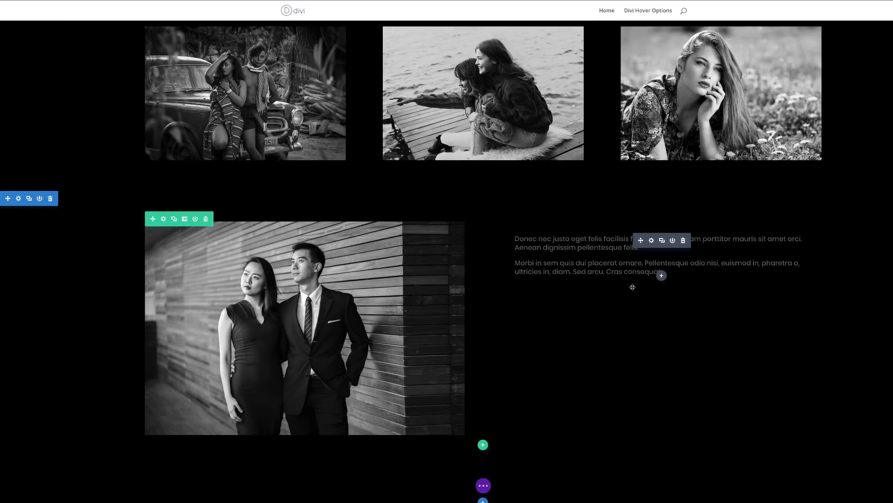
Insert a Video module below the text paragraphs beside the couple's photo
left_click(662, 276)
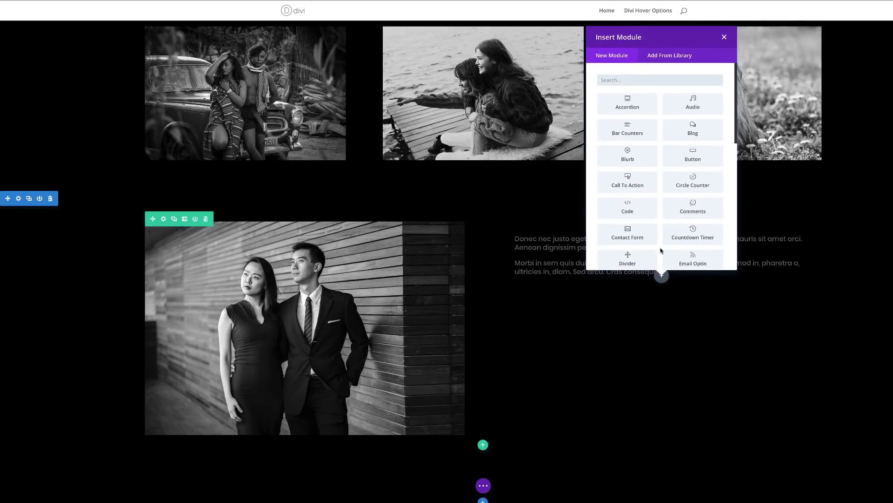
type("video")
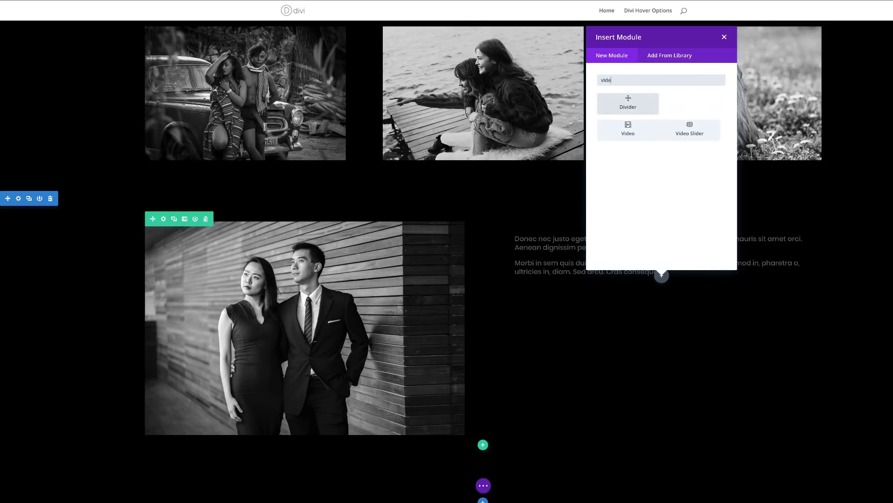
left_click(627, 104)
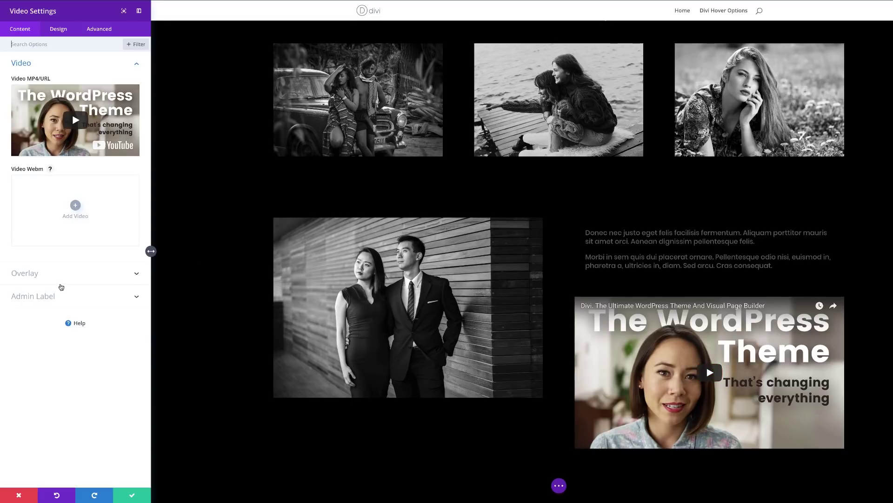
Set the media library photo of the two children on a cobblestone path as the video's overlay image
left_click(31, 275)
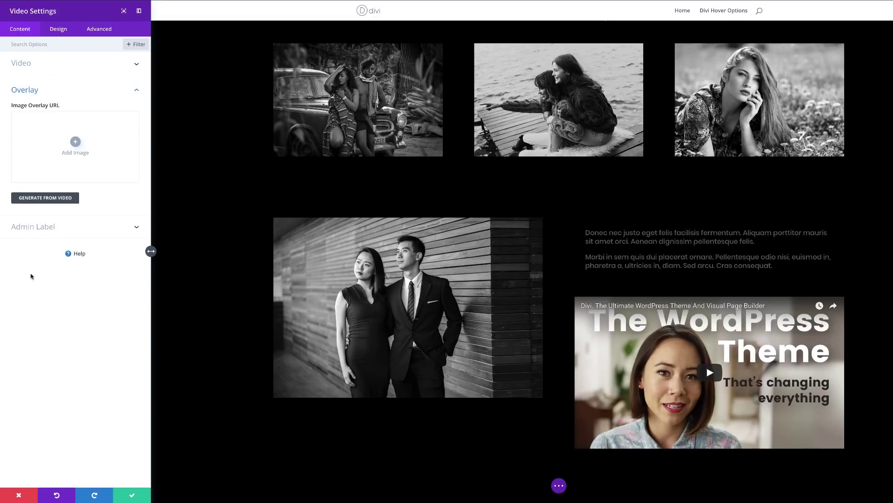
left_click(76, 142)
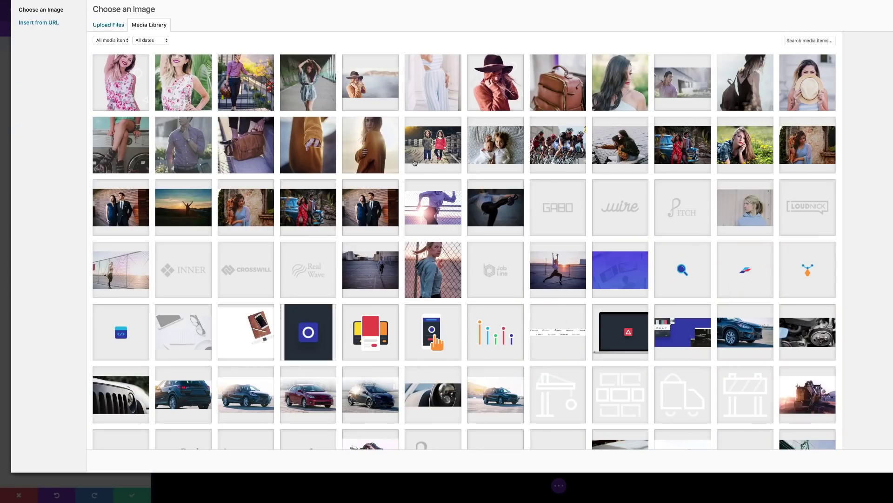
left_click(433, 144)
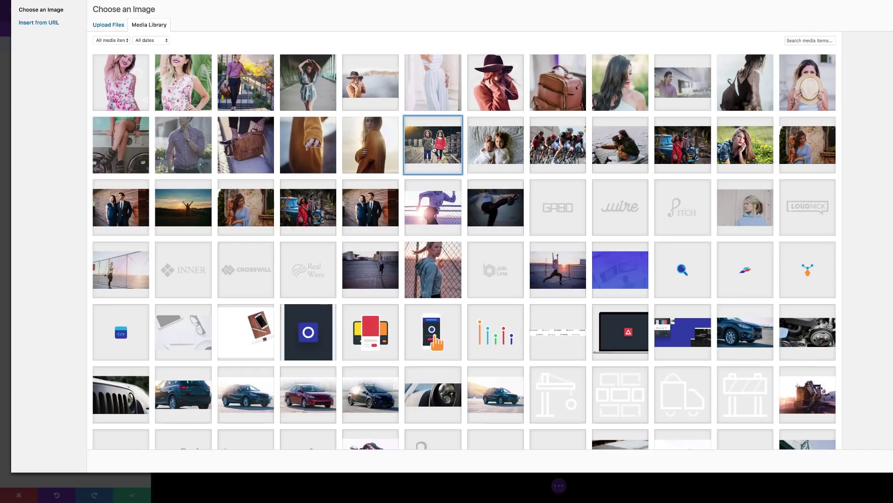
key("Return")
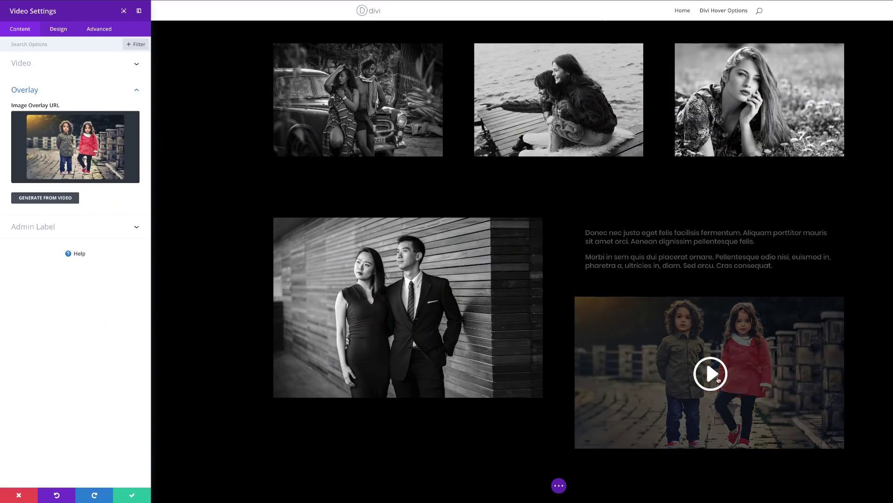
Set the video module's width to 92% and align the module to the center
left_click(61, 30)
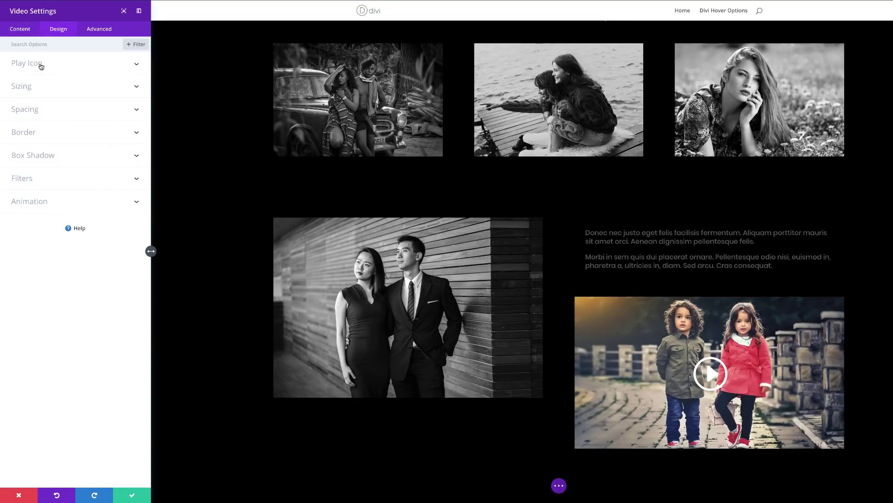
left_click(29, 88)
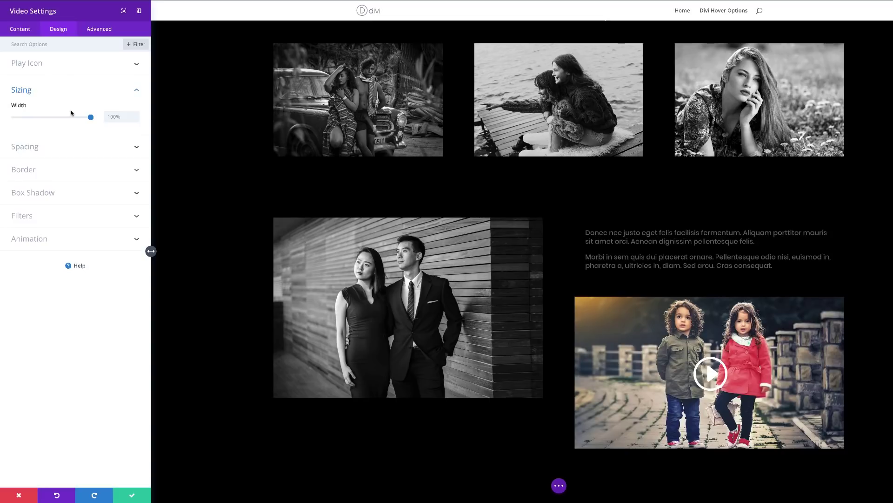
left_click_drag(86, 118, 81, 117)
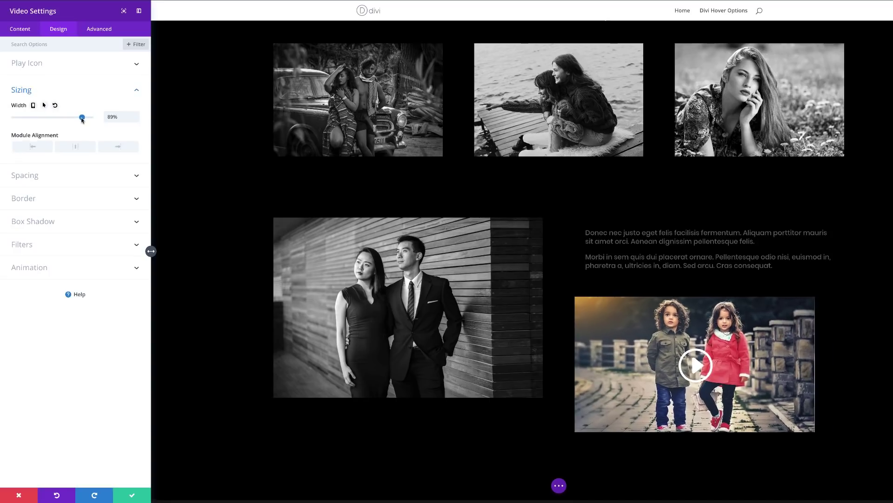
left_click(74, 148)
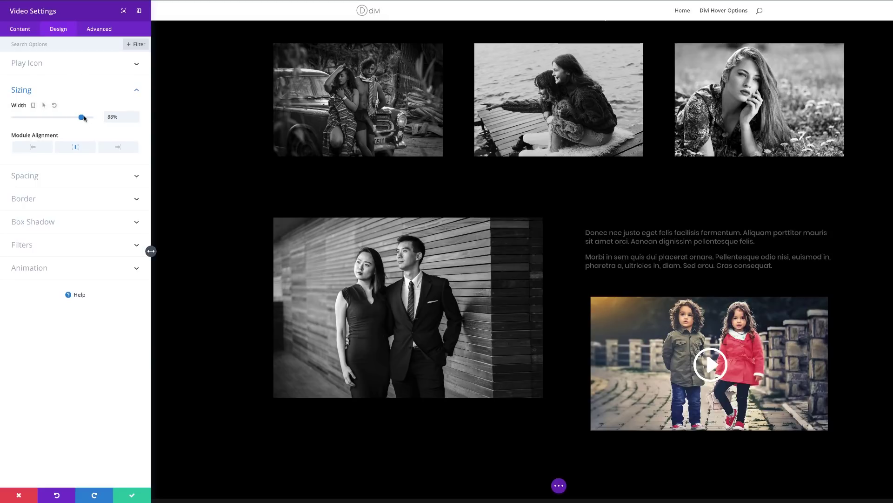
left_click_drag(82, 117, 84, 119)
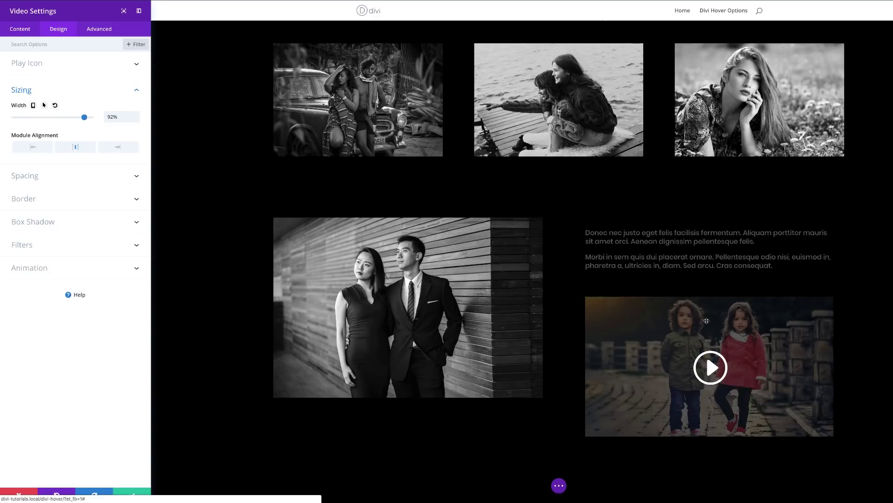
Set the video module's saturation filter to 0% by default and 100% on hover, and save the module
left_click(30, 244)
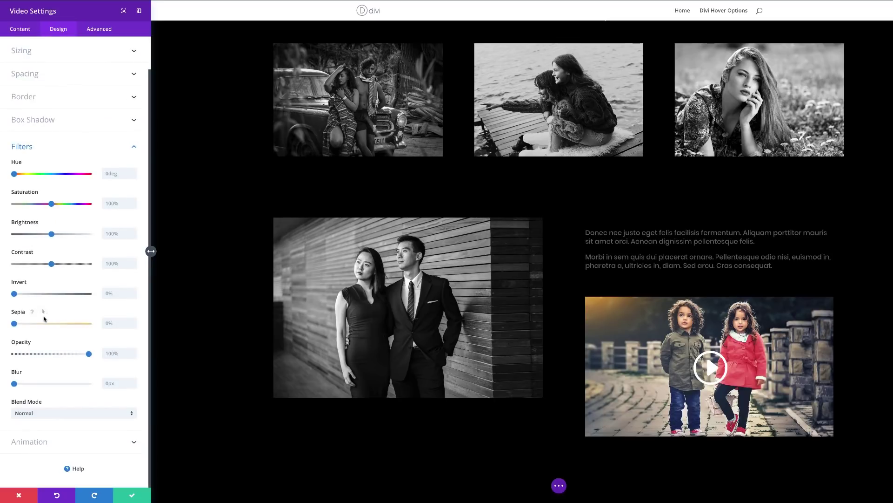
left_click(56, 192)
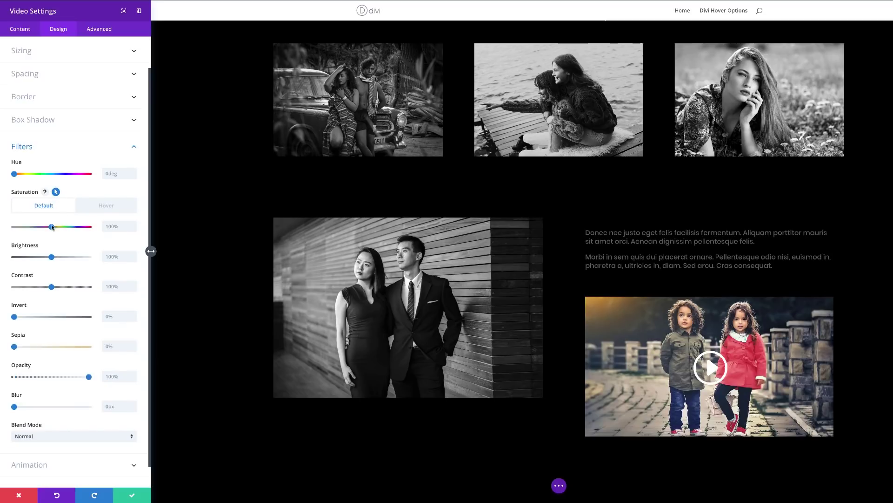
left_click_drag(51, 227, 5, 227)
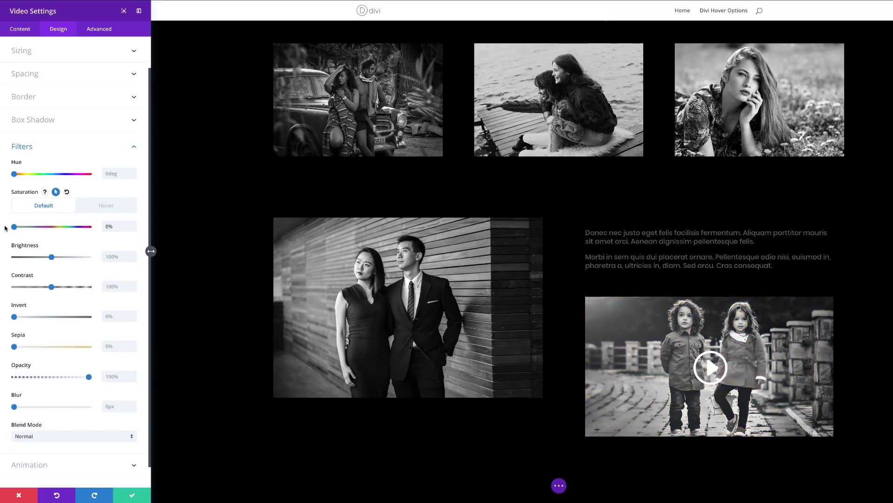
left_click(104, 208)
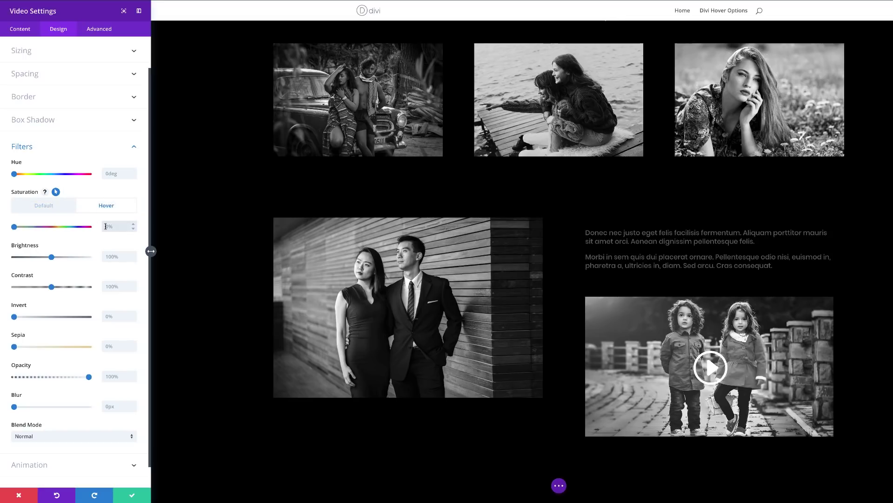
left_click(107, 226)
type("100")
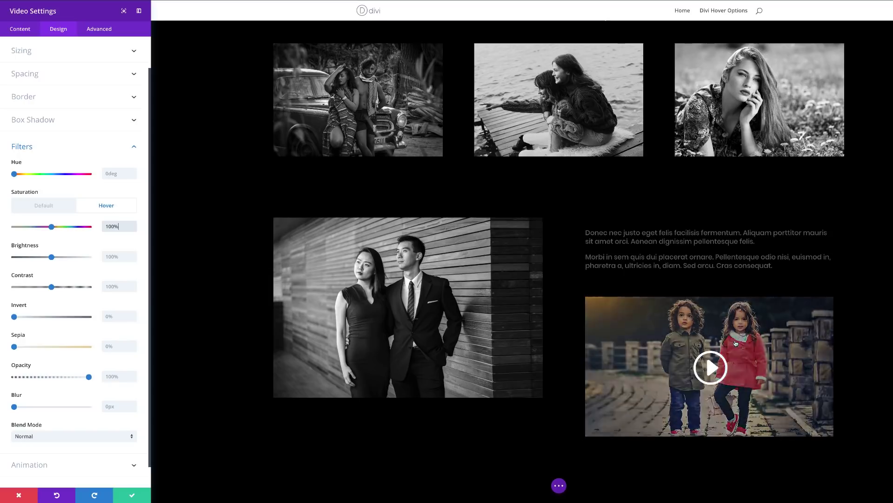
scroll(535, 307, "up", 1)
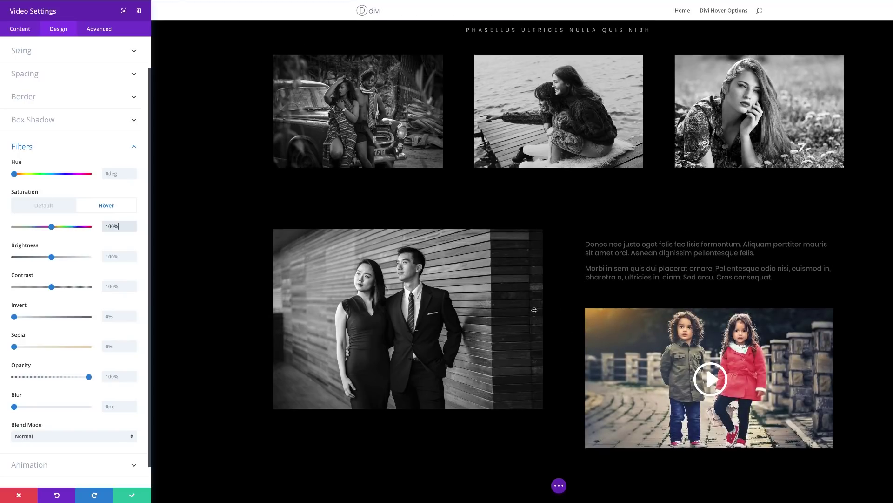
scroll(535, 310, "up", 3)
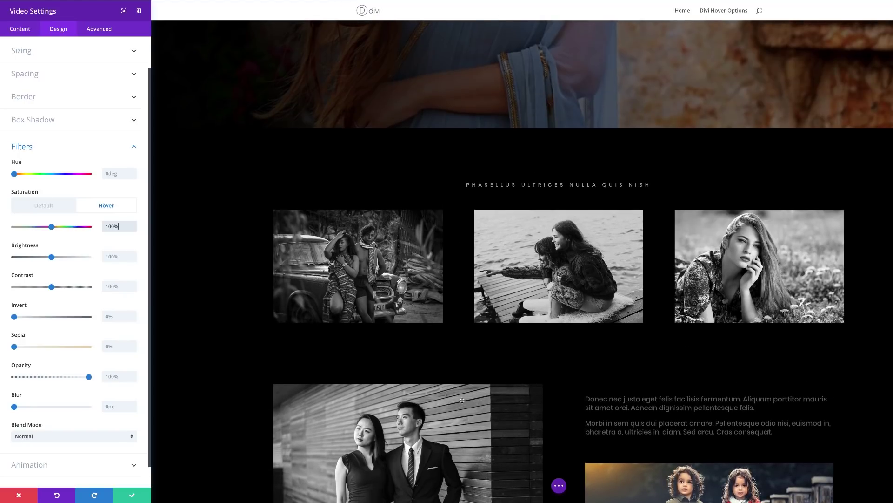
scroll(459, 390, "down", 4)
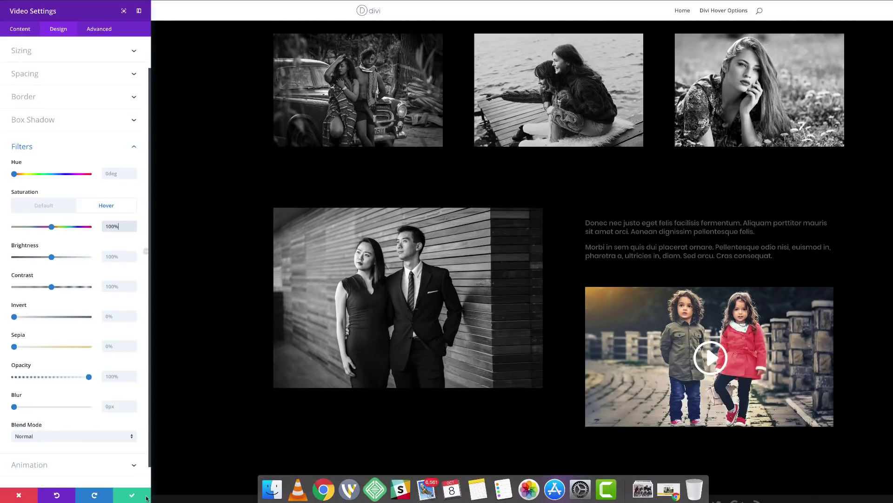
left_click(130, 497)
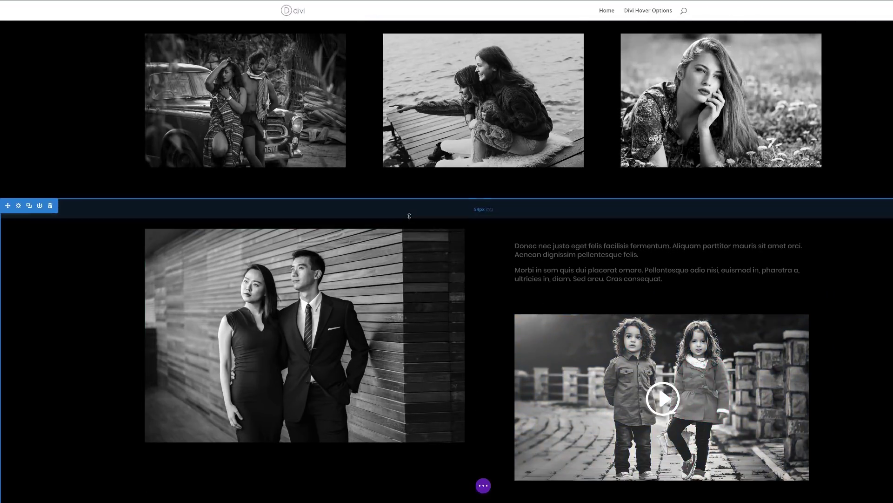
Insert a Text module below the couple's photo containing the text "Praesent dapibus" copied from the lorem ipsum page
left_click(305, 429)
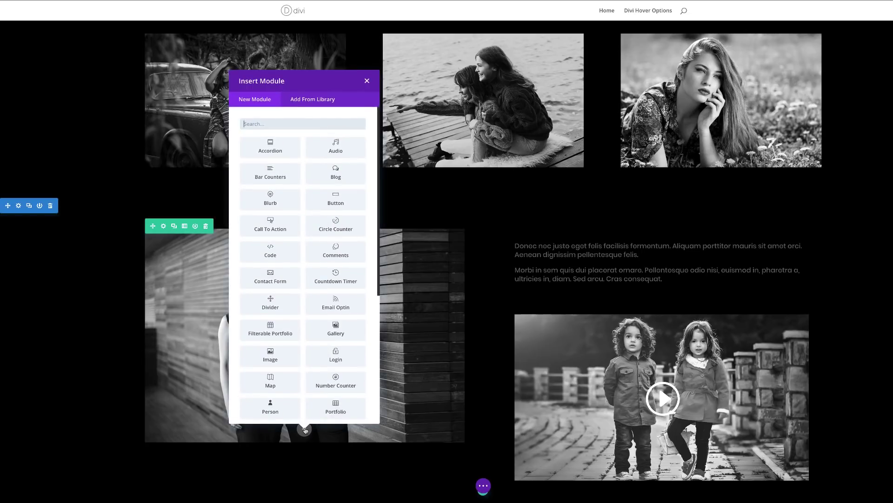
type("text")
left_click(270, 147)
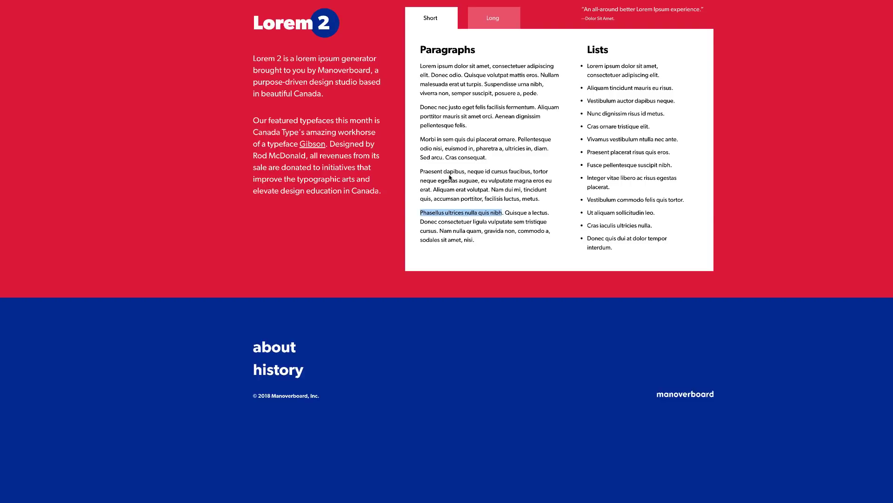
left_click(425, 171)
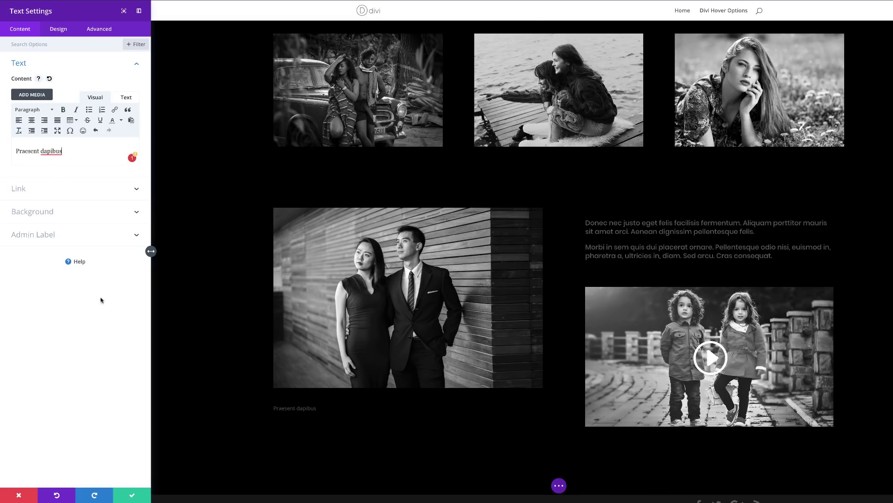
left_click(131, 495)
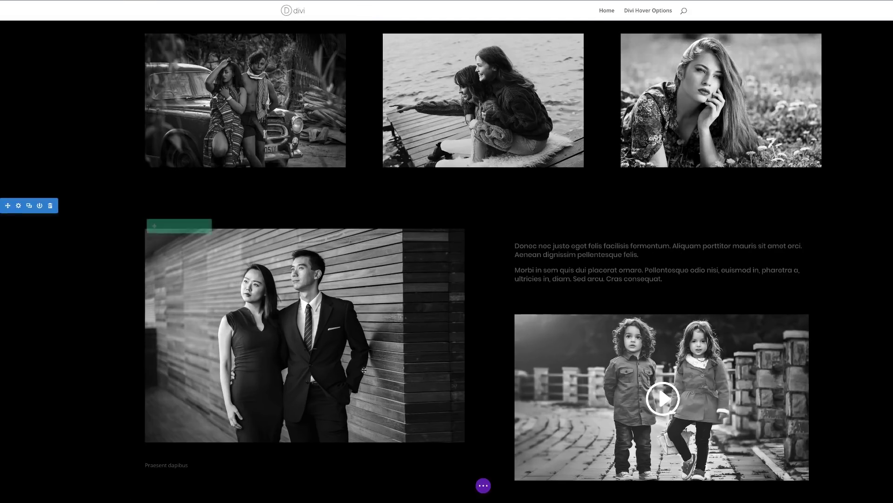
Apply the module styles of the "Phasellus ultrices nulla quis nibh" title to the "Praesent dapibus" text module
scroll(484, 204, "up", 8)
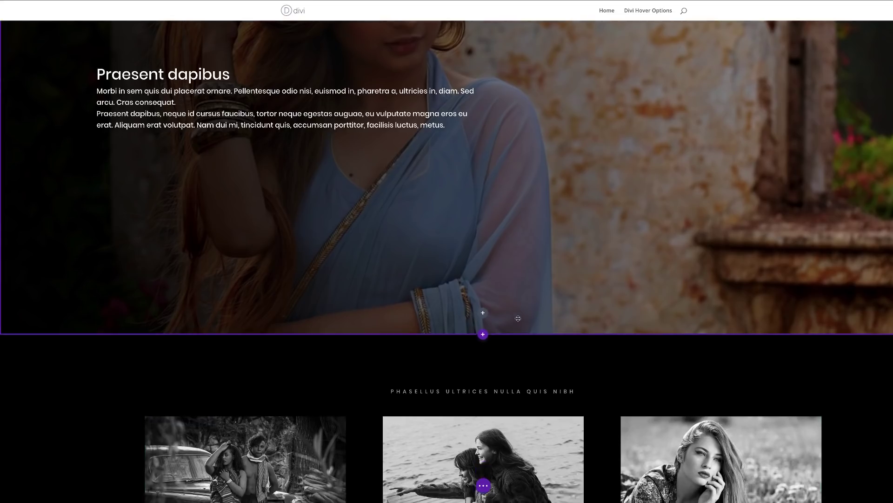
scroll(518, 318, "down", 1)
scroll(484, 345, "down", 6)
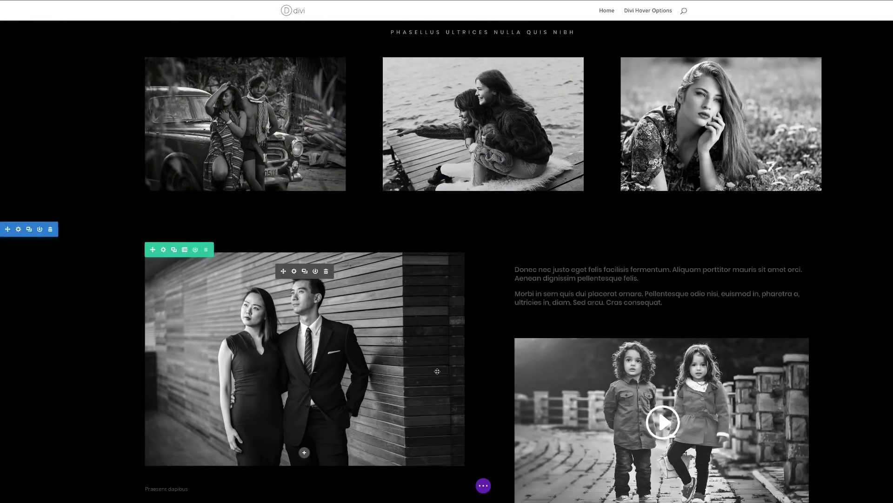
scroll(437, 371, "down", 2)
right_click(290, 383)
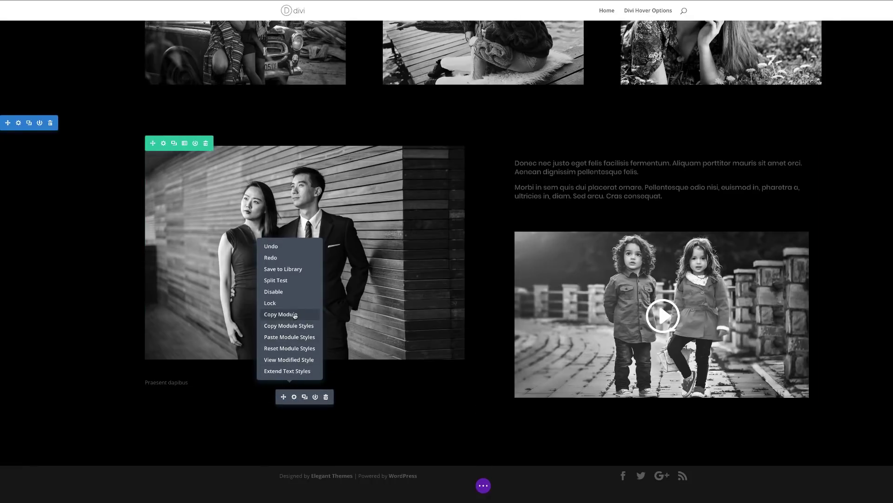
left_click(295, 337)
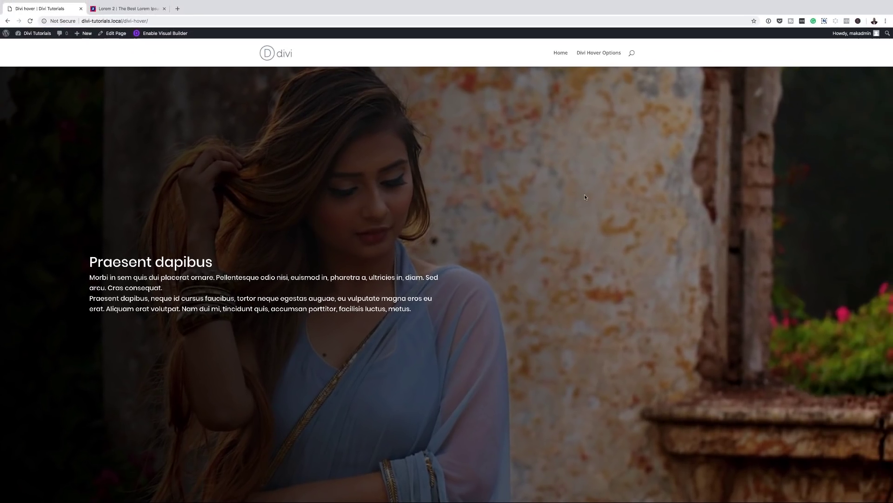
Examine the hover effects on the live page's header, three-image row, and photo, text and video section
scroll(585, 194, "down", 5)
scroll(584, 195, "down", 5)
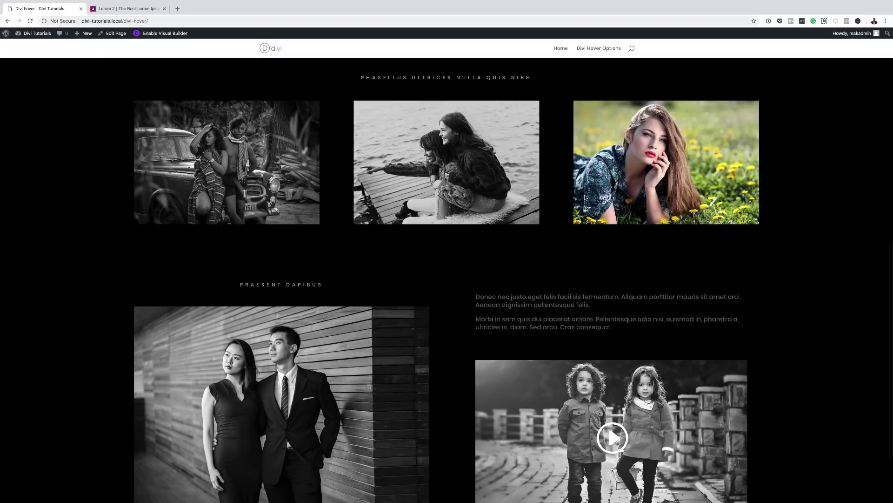
scroll(585, 195, "up", 3)
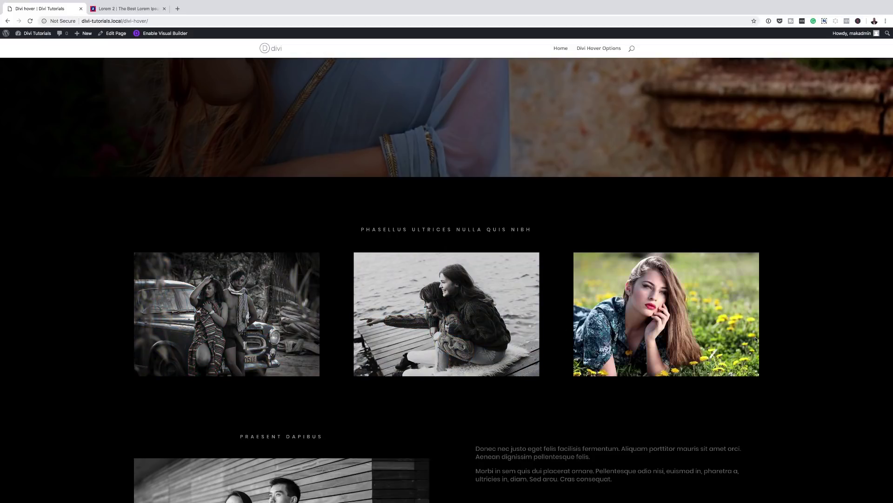
scroll(814, 350, "down", 5)
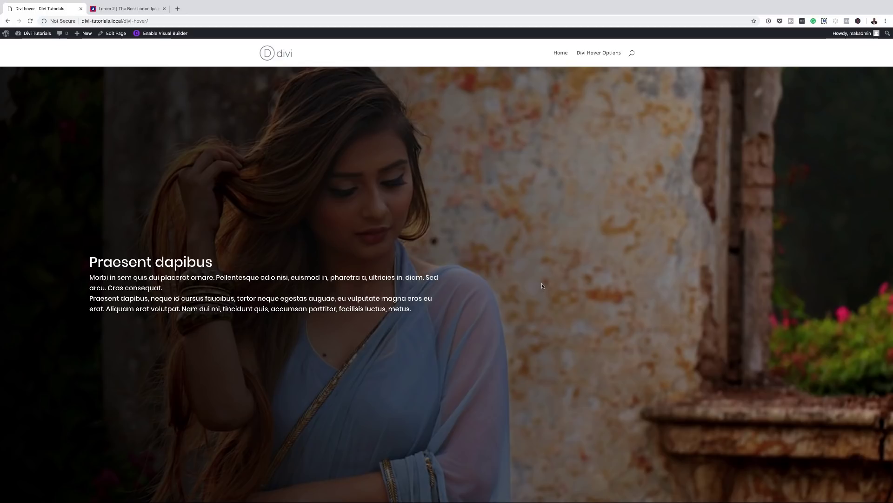
scroll(542, 285, "down", 10)
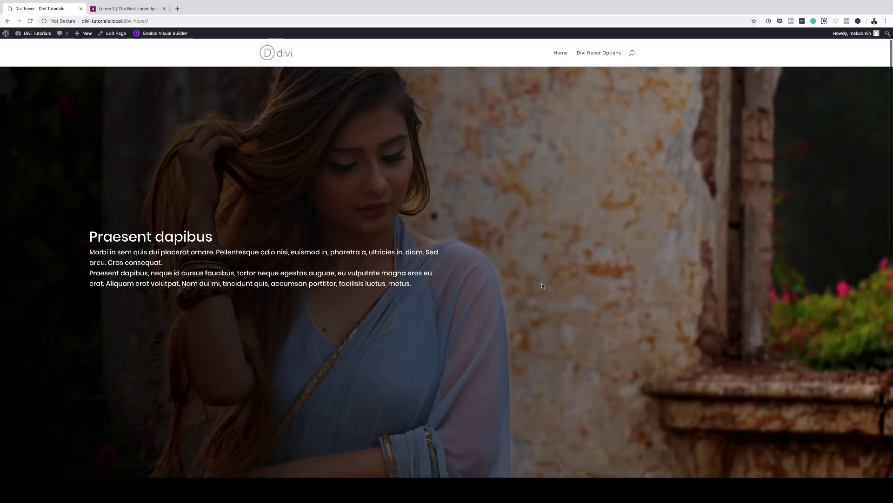
scroll(542, 285, "down", 2)
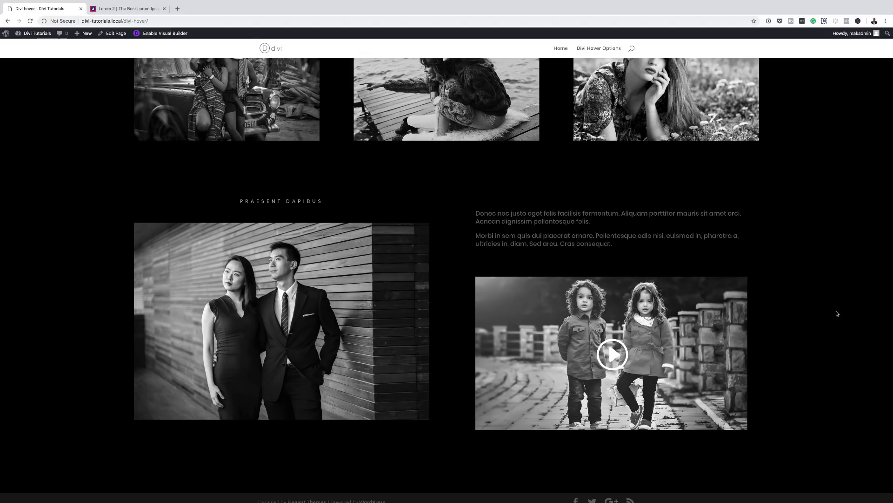
scroll(837, 313, "down", 1)
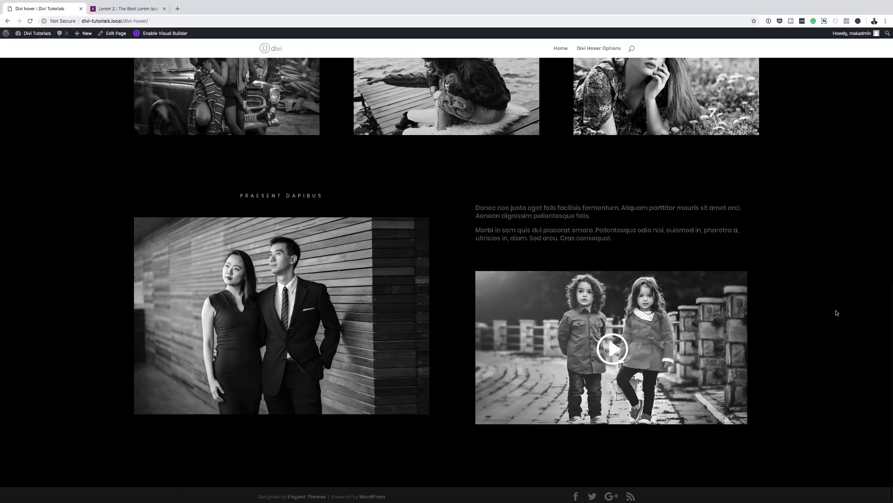
scroll(837, 313, "up", 1)
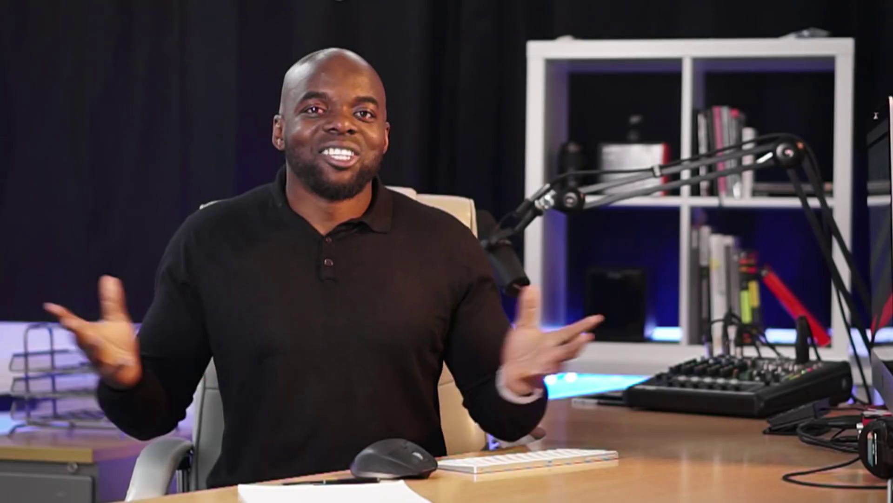